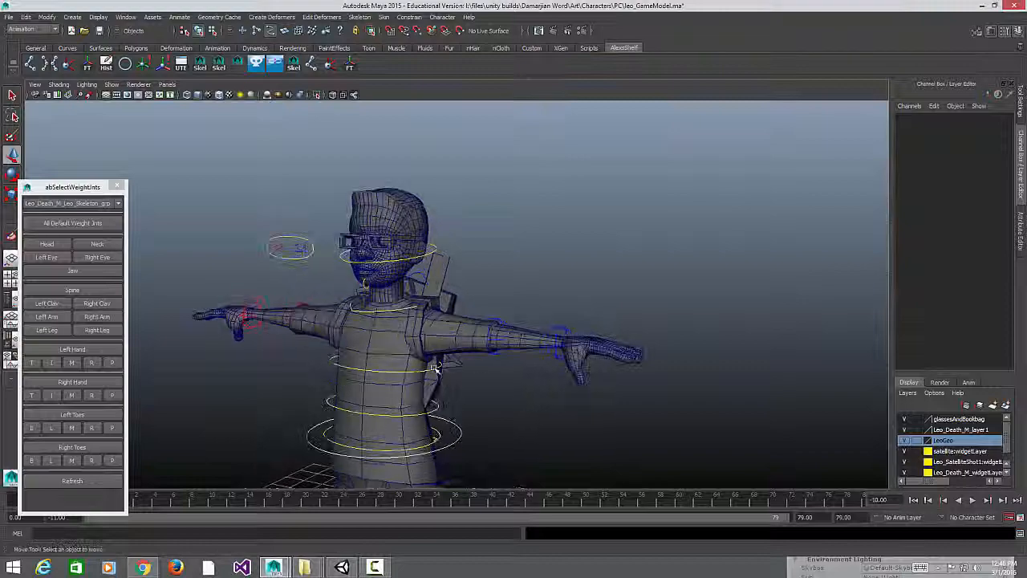
Step: Try out the upper spine control on the character rig with the Rotate tool, then deselect it
{"action": "left_click", "coordinate": [417, 366]}
{"action": "key", "text": "e"}
{"action": "mouse_move", "coordinate": [417, 366]}
{"action": "left_mouse_down"}
{"action": "mouse_move", "coordinate": [385, 365]}
{"action": "mouse_move", "coordinate": [449, 361]}
{"action": "mouse_move", "coordinate": [401, 362]}
{"action": "mouse_move", "coordinate": [424, 367]}
{"action": "left_mouse_up"}
{"action": "scroll", "coordinate": [607, 292], "scroll_direction": "up", "scroll_amount": 2}
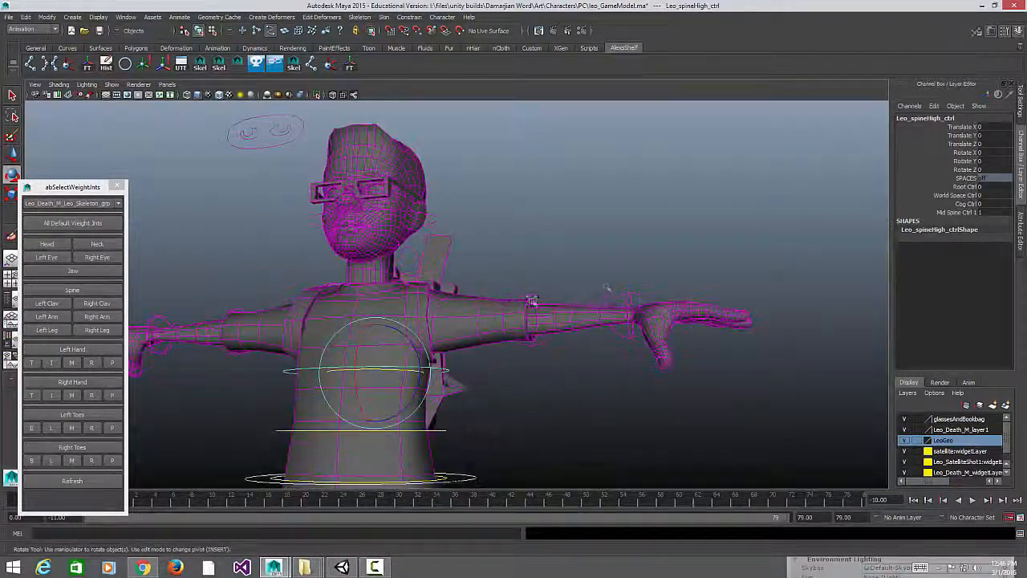
{"action": "scroll", "coordinate": [557, 277], "scroll_direction": "up", "scroll_amount": 6}
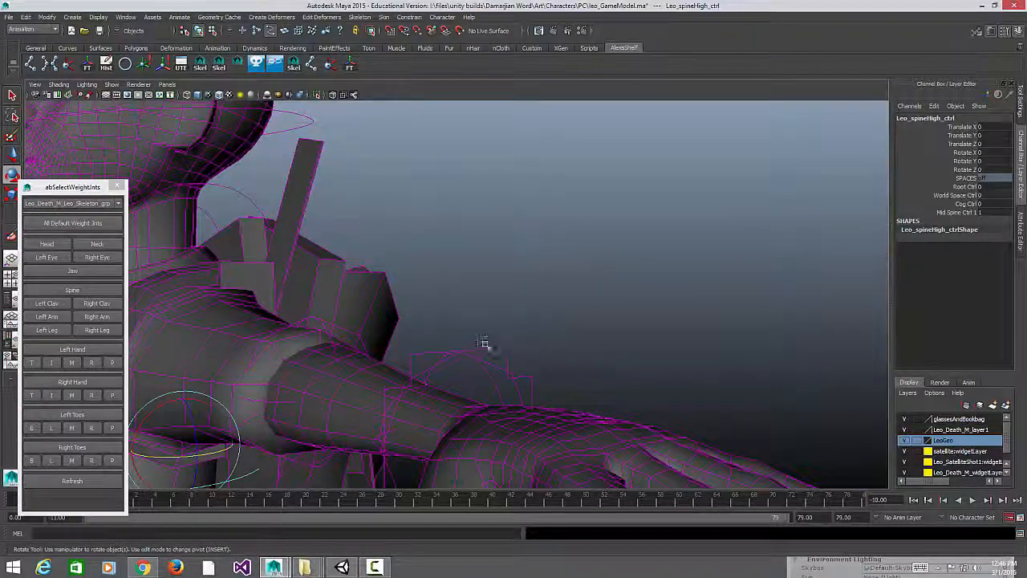
{"action": "left_click", "coordinate": [484, 342]}
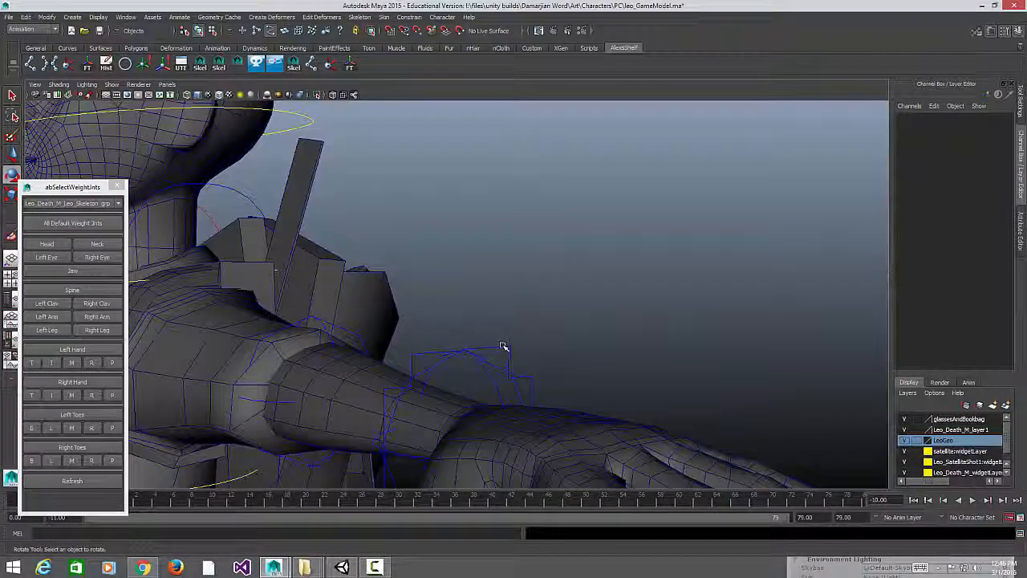
Step: Select the character's left hand control and set its Master Fist attribute to about 24.8 to curl the fingers
{"action": "scroll", "coordinate": [494, 337], "scroll_direction": "down", "scroll_amount": 6}
{"action": "left_click", "coordinate": [468, 308]}
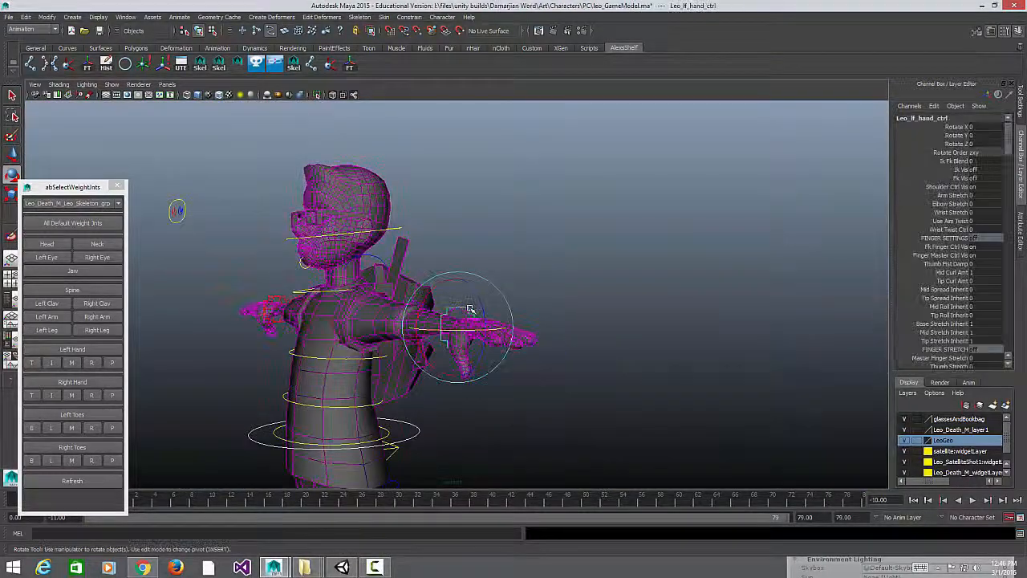
{"action": "left_click_drag", "start_coordinate": [417, 297], "coordinate": [553, 262], "text": "alt"}
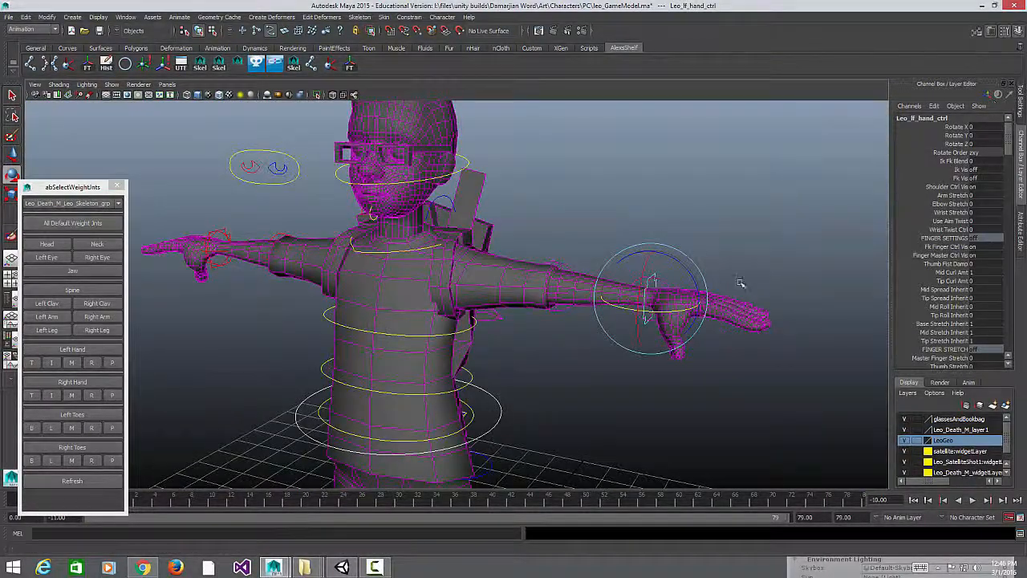
{"action": "left_click_drag", "start_coordinate": [739, 286], "coordinate": [906, 265], "text": "alt"}
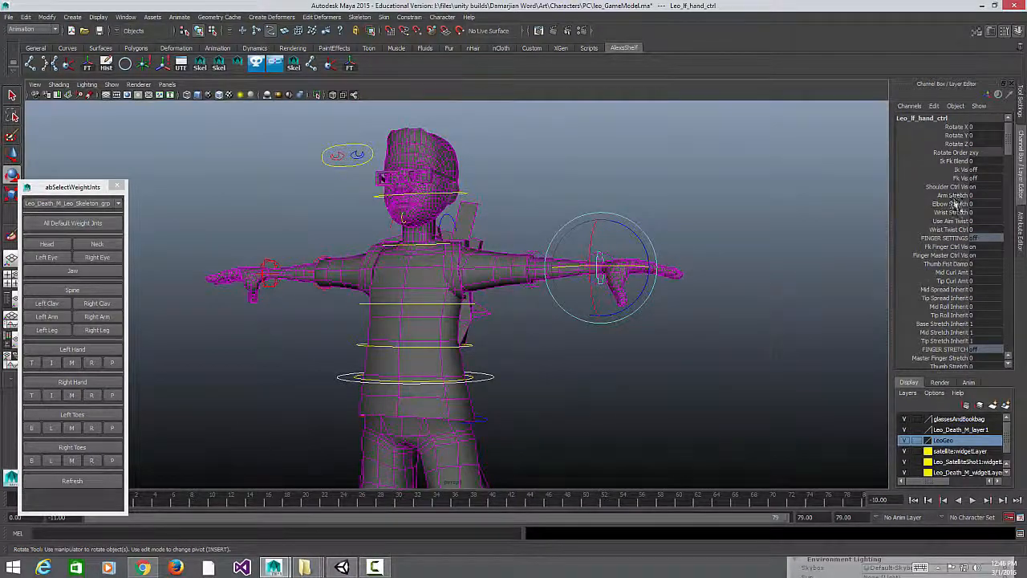
{"action": "scroll", "coordinate": [958, 204], "scroll_direction": "down", "scroll_amount": 5}
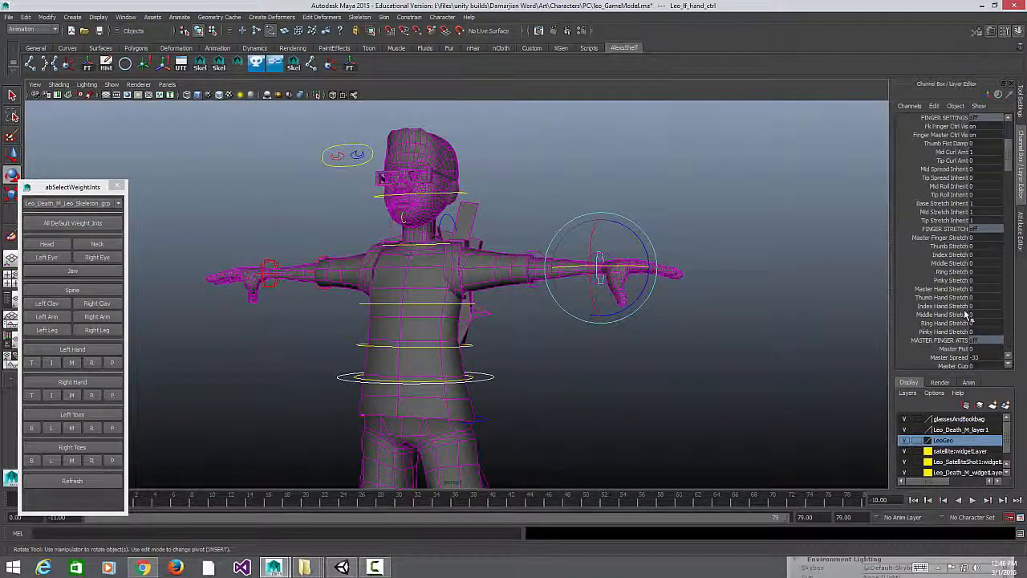
{"action": "left_click", "coordinate": [954, 349]}
{"action": "mouse_move", "coordinate": [739, 321]}
{"action": "middle_mouse_down"}
{"action": "mouse_move", "coordinate": [684, 318]}
{"action": "mouse_move", "coordinate": [918, 321]}
{"action": "mouse_move", "coordinate": [738, 316]}
{"action": "middle_mouse_up"}
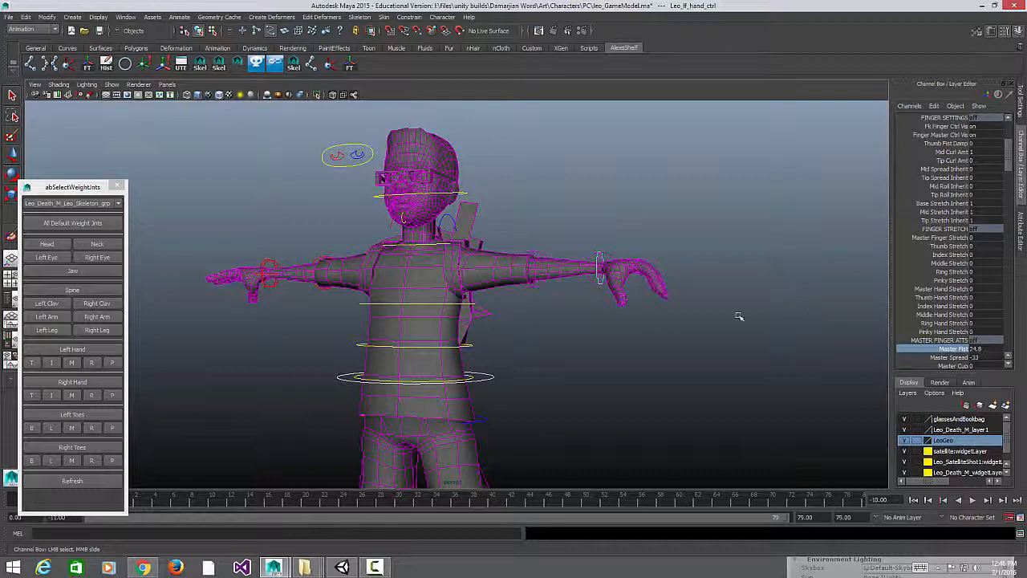
Step: Undo the Master Fist change on the left hand control and clear the selection
{"action": "left_click_drag", "start_coordinate": [738, 316], "coordinate": [615, 301], "text": "alt"}
{"action": "key", "text": "ctrl+z"}
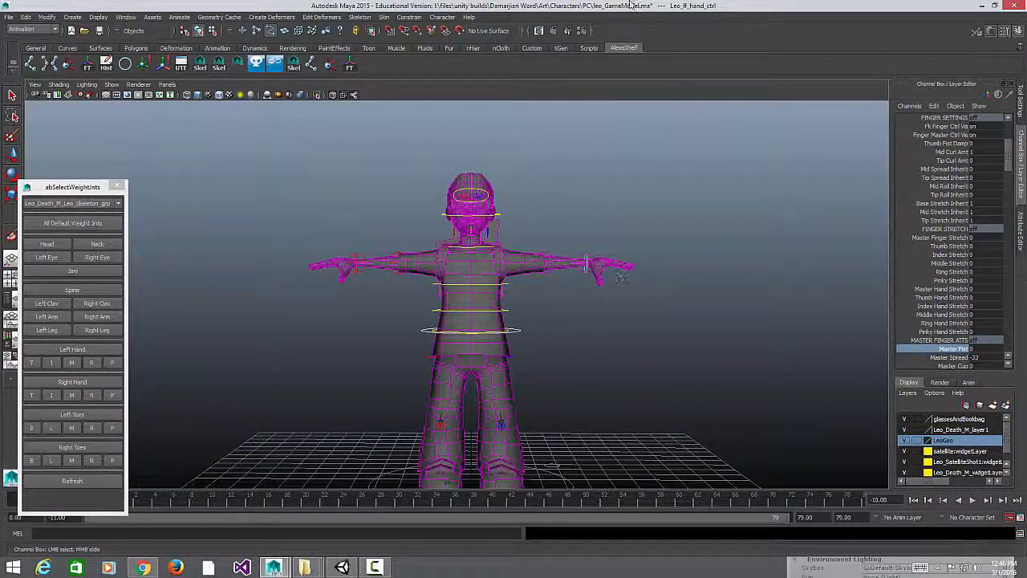
{"action": "left_click_drag", "start_coordinate": [614, 238], "coordinate": [635, 251], "text": "alt"}
{"action": "left_click", "coordinate": [660, 182]}
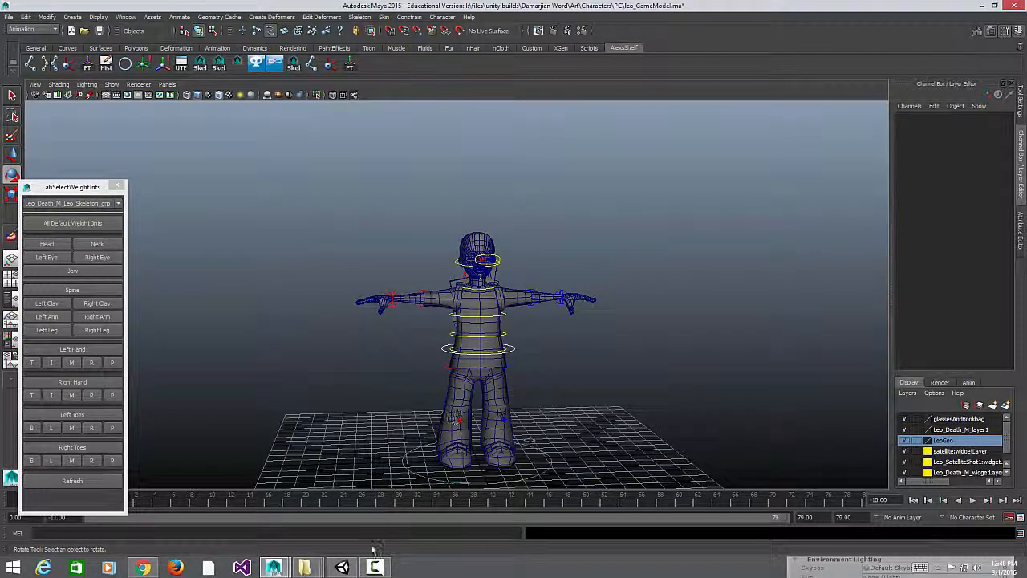
Step: Switch to Unity and create a folder named Models in the project's Assets
{"action": "left_click", "coordinate": [342, 568]}
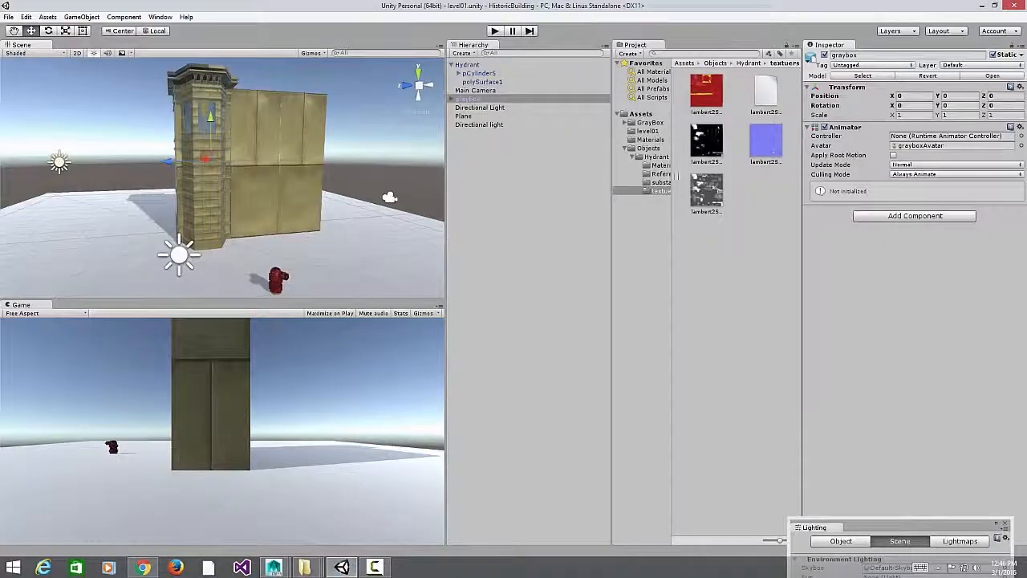
{"action": "left_click", "coordinate": [632, 148]}
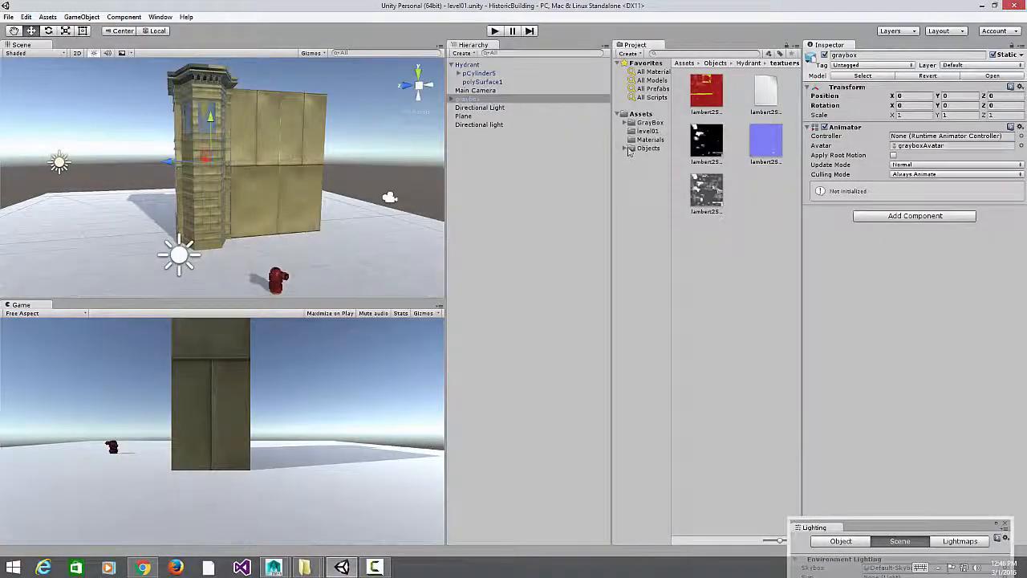
{"action": "right_click", "coordinate": [640, 115]}
{"action": "mouse_move", "coordinate": [642, 123]}
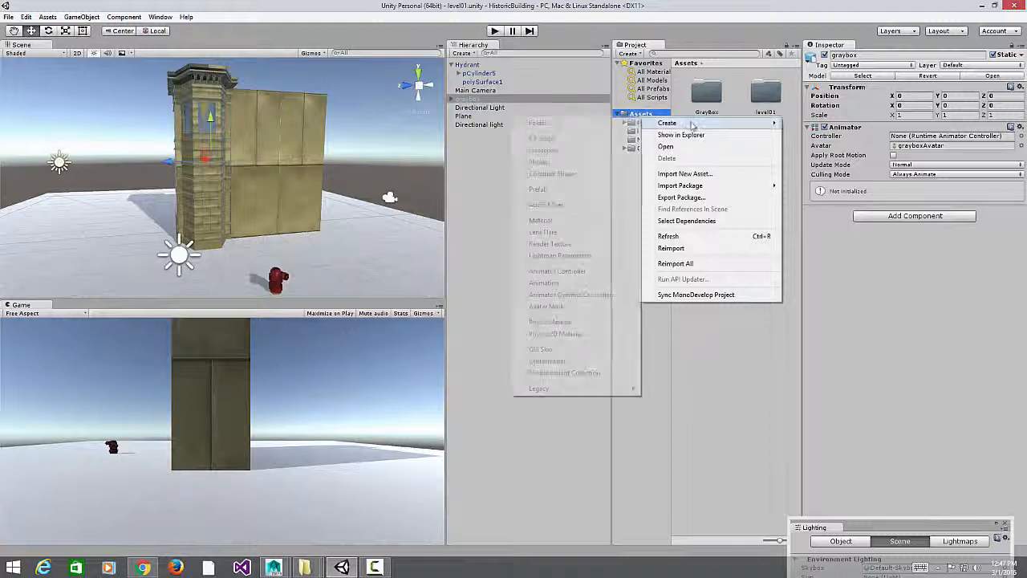
{"action": "left_click", "coordinate": [598, 123]}
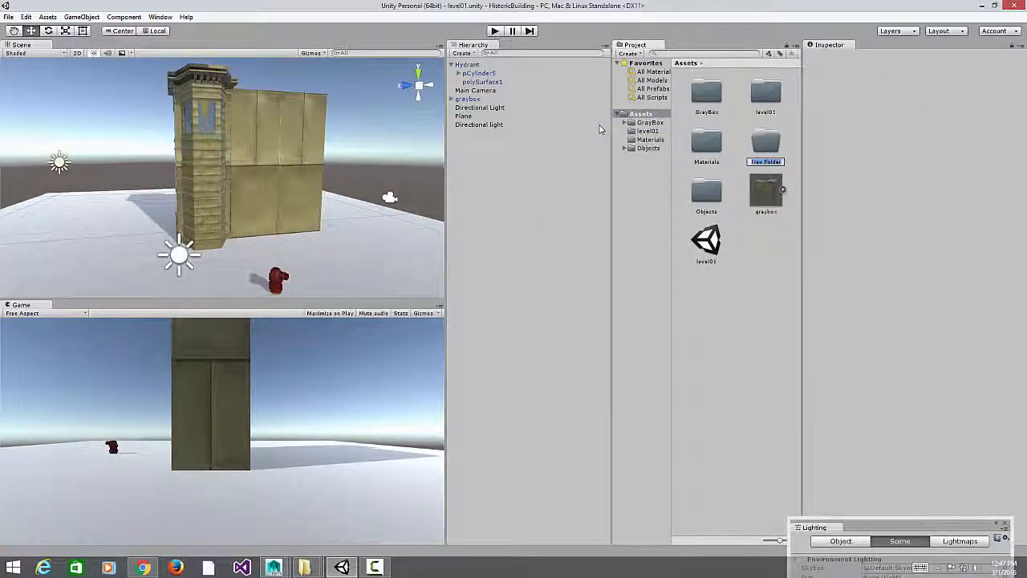
{"action": "type", "text": "Models"}
{"action": "key", "text": "Return"}
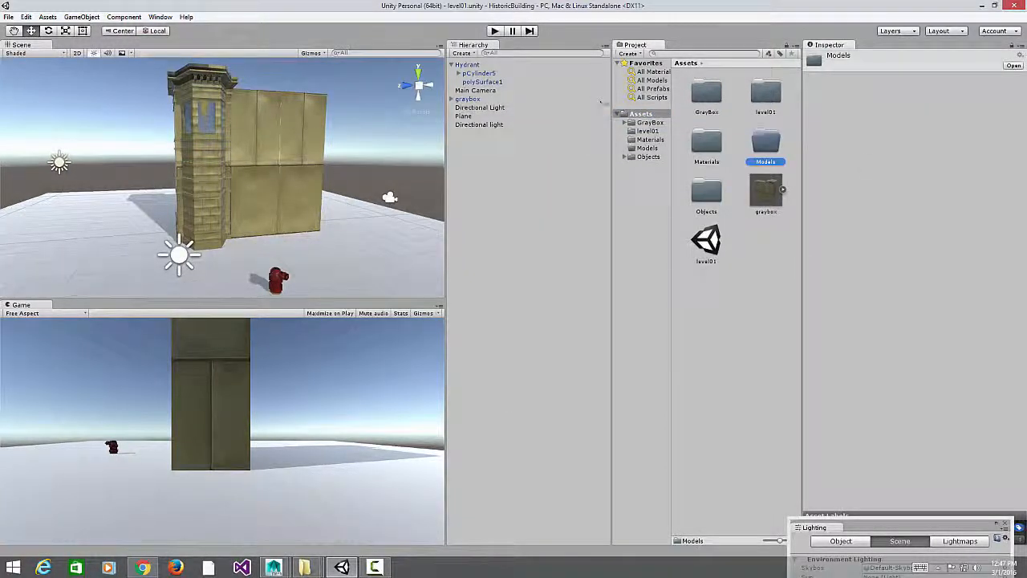
Step: Create a subfolder named Pc inside the Models folder
{"action": "double_click", "coordinate": [766, 144]}
{"action": "right_click", "coordinate": [750, 131]}
{"action": "mouse_move", "coordinate": [774, 137]}
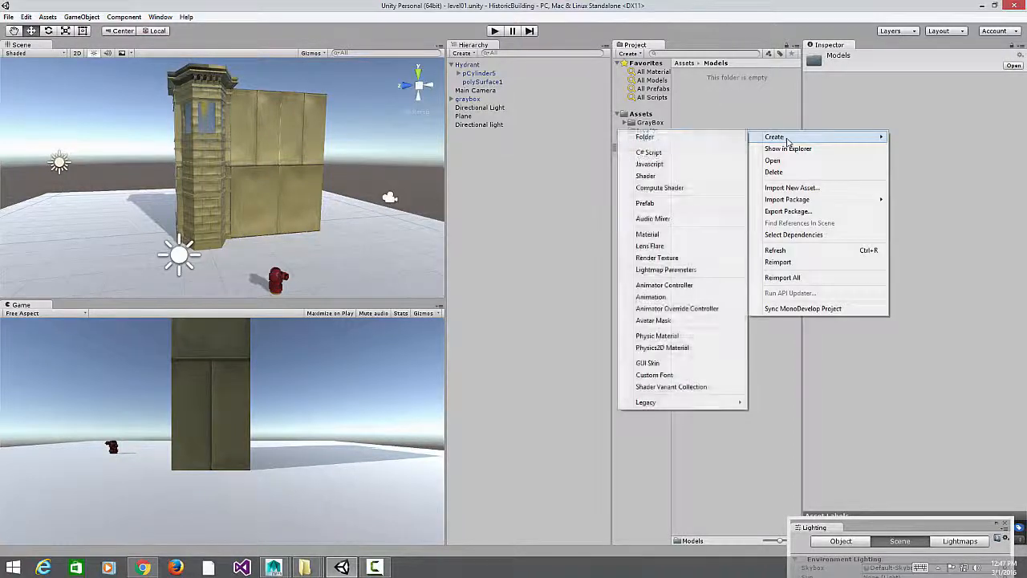
{"action": "left_click", "coordinate": [696, 141]}
{"action": "type", "text": "P"}
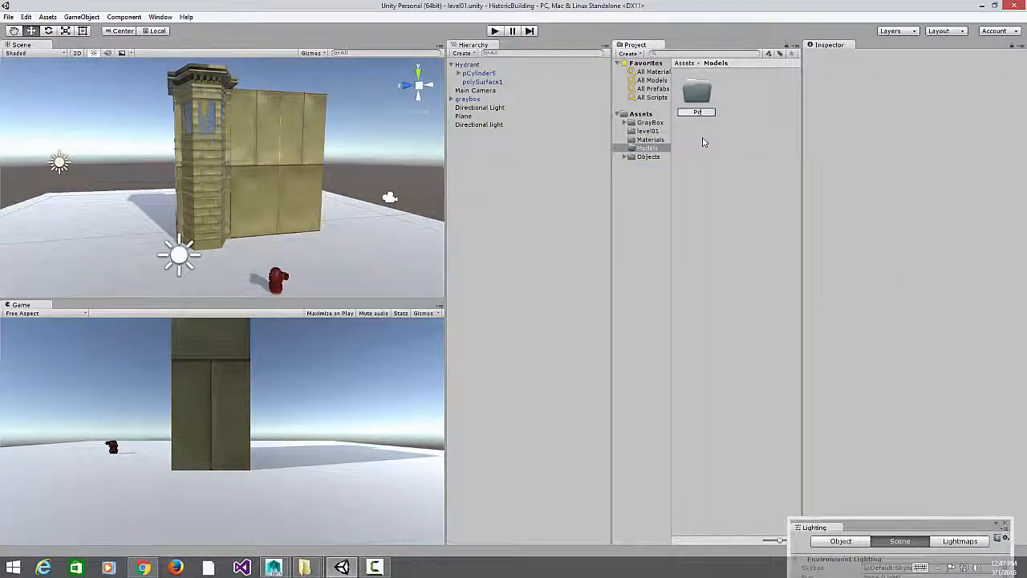
{"action": "type", "text": "r"}
{"action": "key", "text": "Return"}
Step: Create a subfolder named Leo inside the Pc folder
{"action": "double_click", "coordinate": [697, 92]}
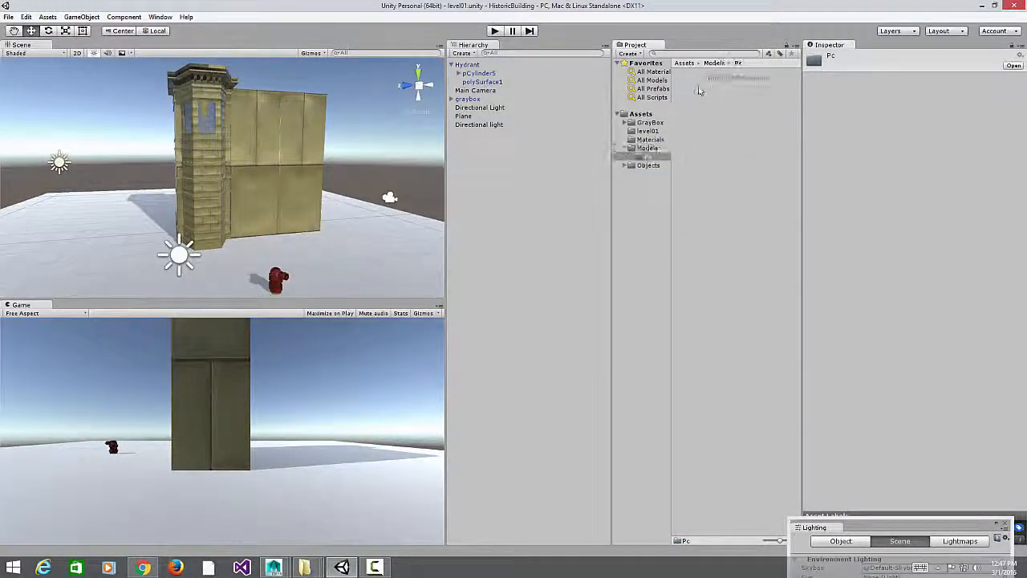
{"action": "right_click", "coordinate": [696, 103]}
{"action": "mouse_move", "coordinate": [755, 109]}
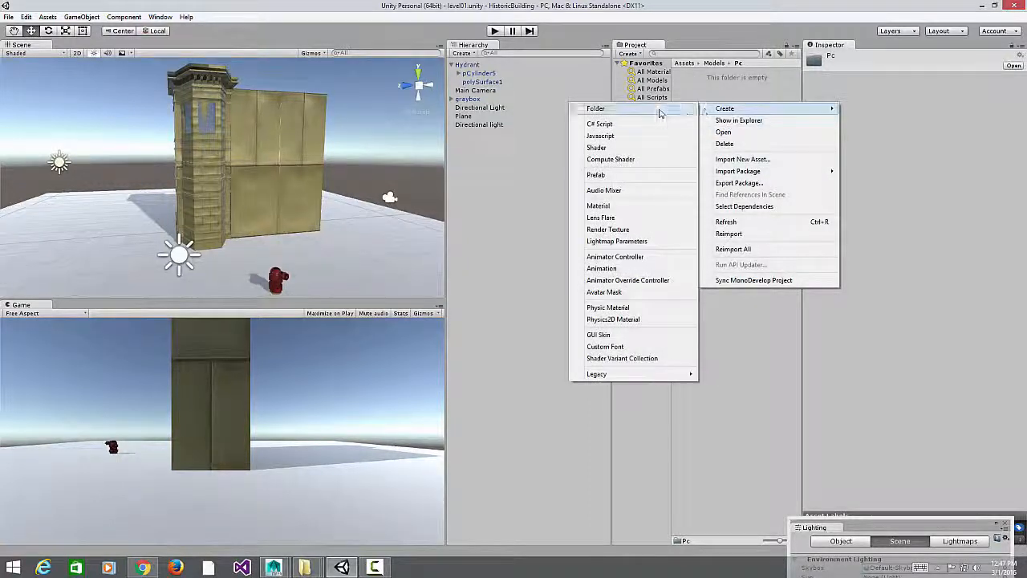
{"action": "left_click", "coordinate": [659, 109]}
{"action": "type", "text": "Leo"}
{"action": "key", "text": "Return"}
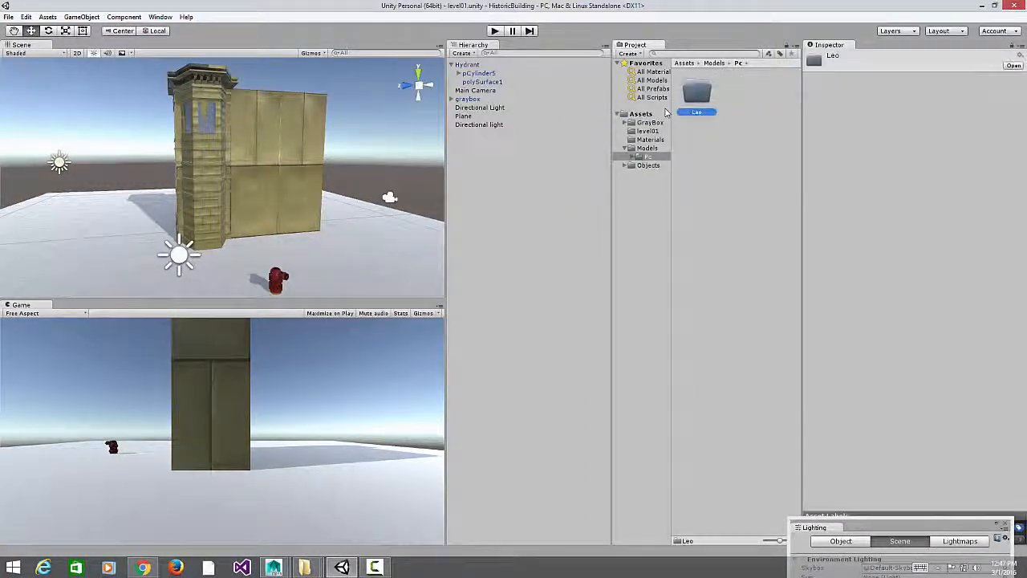
Step: Create a subfolder named Anims inside the Leo folder
{"action": "double_click", "coordinate": [696, 92]}
{"action": "right_click", "coordinate": [717, 126]}
{"action": "mouse_move", "coordinate": [751, 131]}
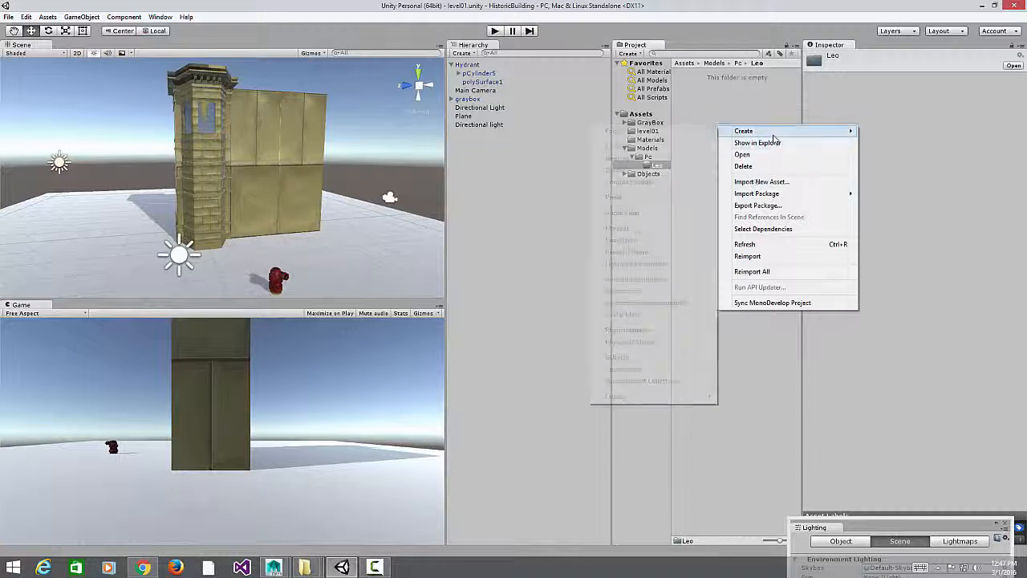
{"action": "left_click", "coordinate": [662, 132]}
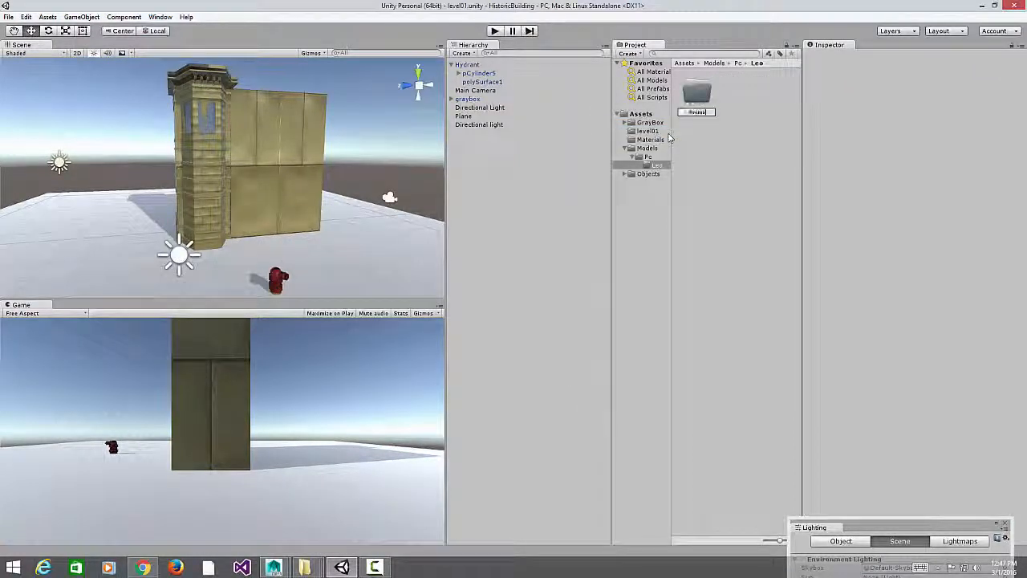
{"action": "key", "text": "Return"}
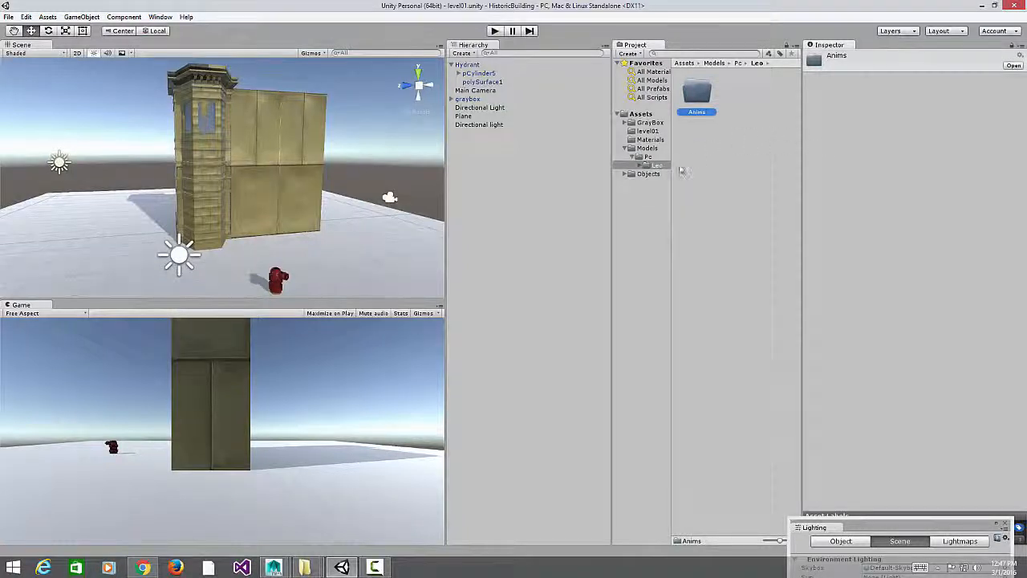
Step: Select the Models folder, then switch back to Maya and set the character's timeline to frame -11
{"action": "left_click", "coordinate": [647, 148]}
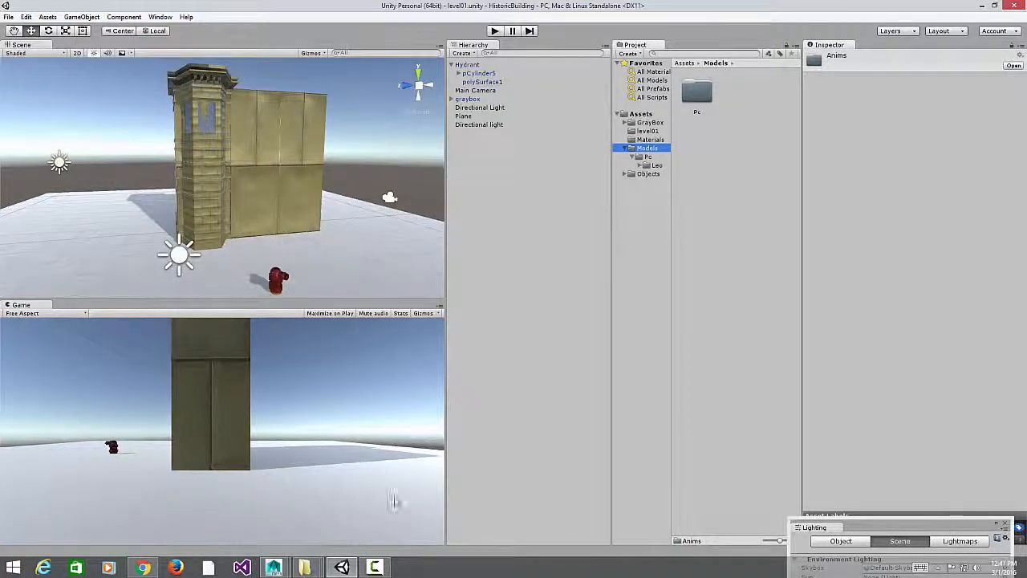
{"action": "left_click", "coordinate": [342, 566]}
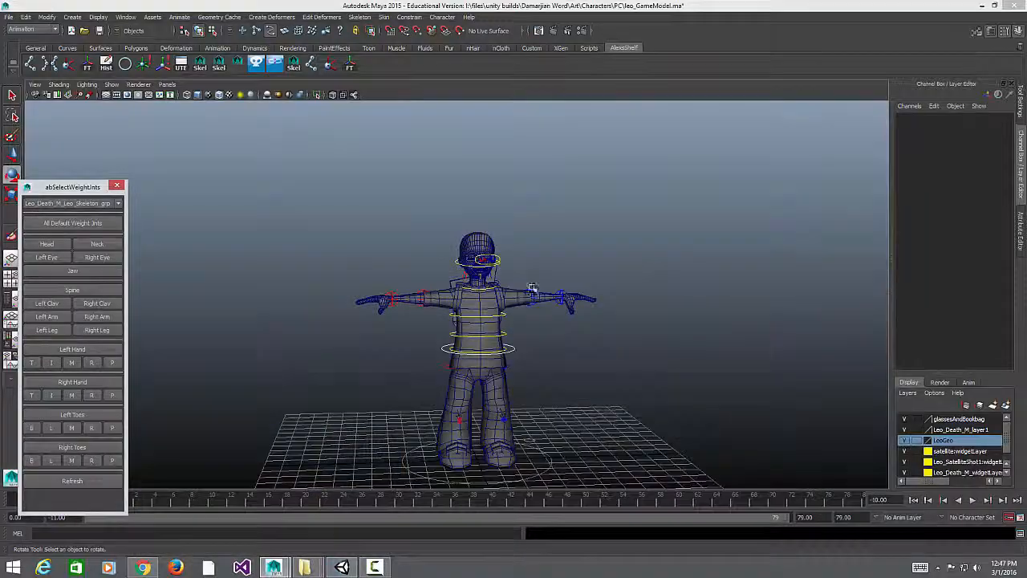
{"action": "mouse_move", "coordinate": [635, 273]}
{"action": "left_mouse_down", "text": "alt"}
{"action": "mouse_move", "coordinate": [498, 282]}
{"action": "mouse_move", "coordinate": [483, 299]}
{"action": "left_mouse_up", "text": "alt"}
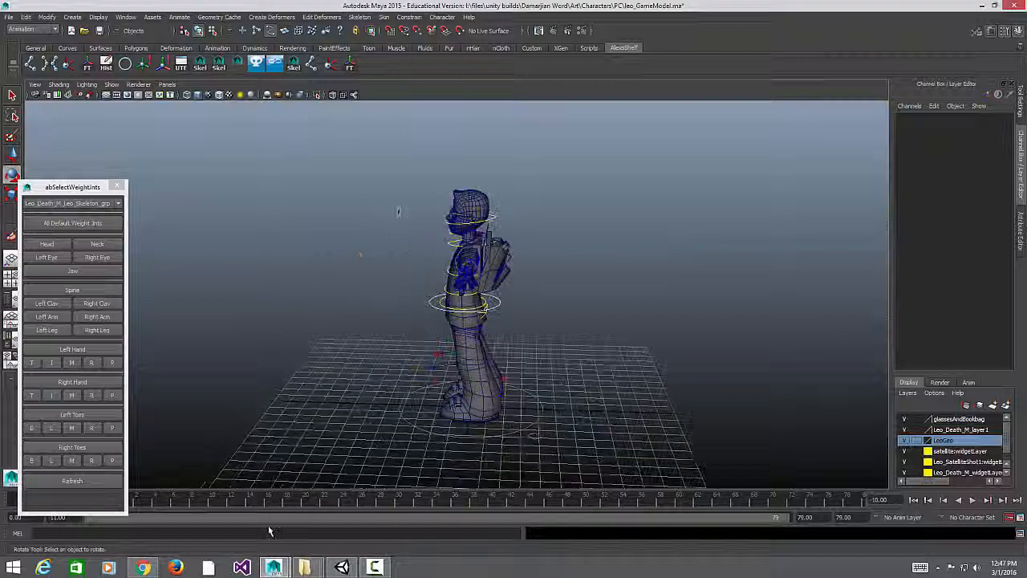
{"action": "key", "text": "alt+v"}
{"action": "key", "text": "Escape"}
{"action": "left_click_drag", "start_coordinate": [367, 213], "coordinate": [502, 248], "text": "alt"}
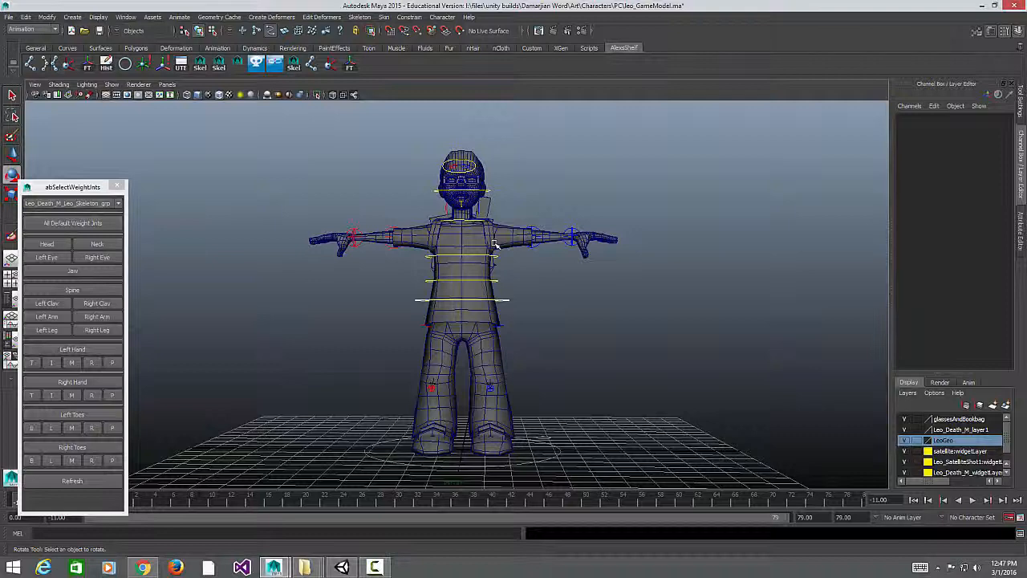
{"action": "left_click", "coordinate": [10, 17]}
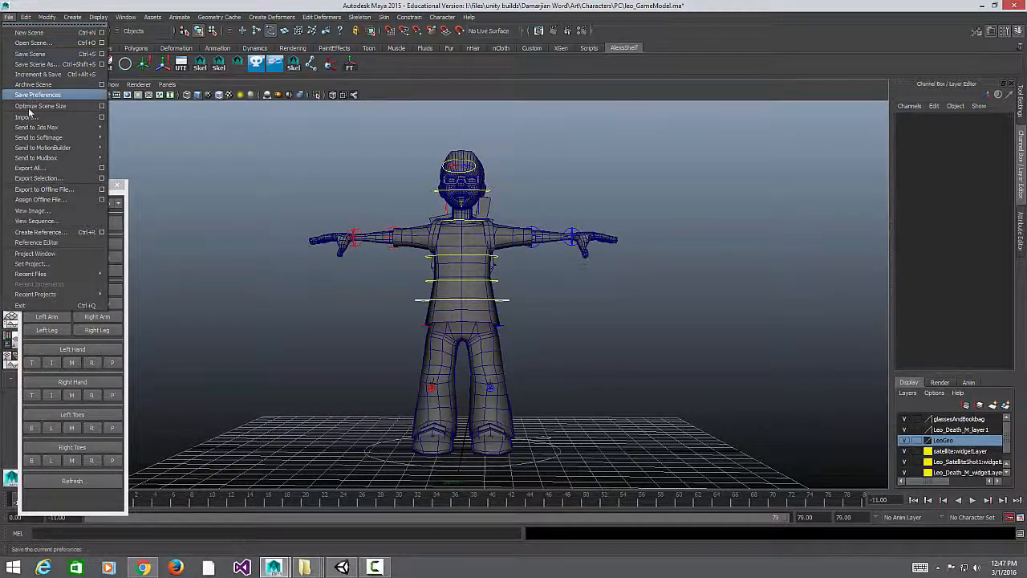
{"action": "left_click", "coordinate": [30, 167]}
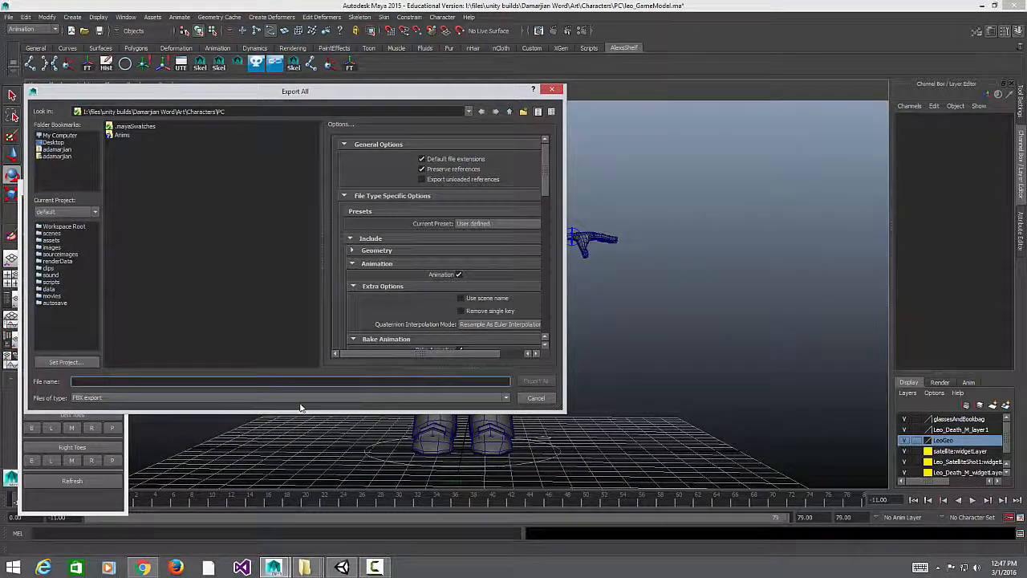
{"action": "left_click", "coordinate": [552, 89]}
Step: Check in the Plug-in Manager whether the fbxmaya.mll plug-in is loaded and set to auto load, then close the manager
{"action": "left_click", "coordinate": [125, 17]}
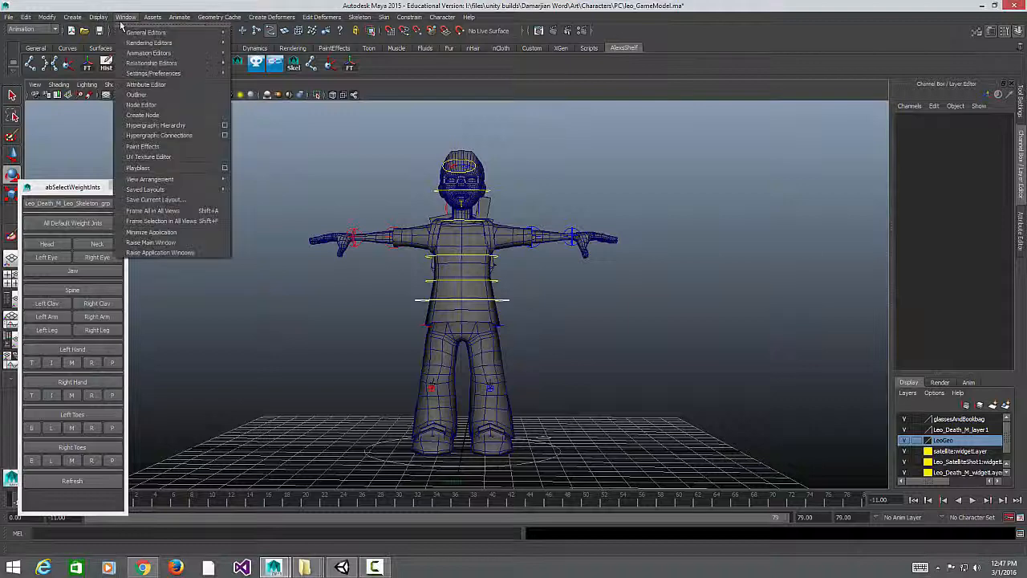
{"action": "mouse_move", "coordinate": [161, 64]}
{"action": "left_click", "coordinate": [276, 163]}
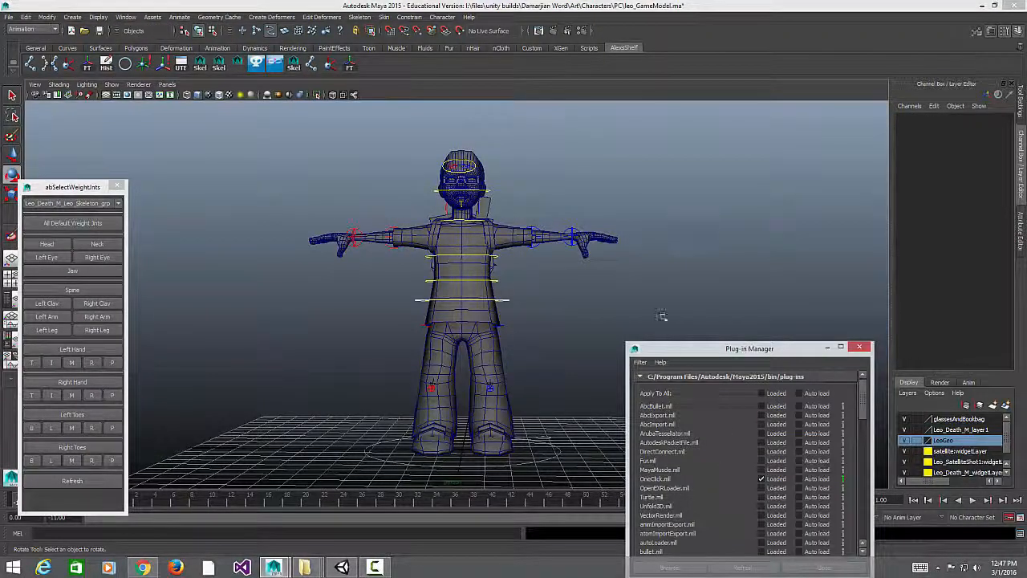
{"action": "left_click_drag", "start_coordinate": [723, 349], "coordinate": [580, 99]}
{"action": "scroll", "coordinate": [604, 200], "scroll_direction": "down", "scroll_amount": 10}
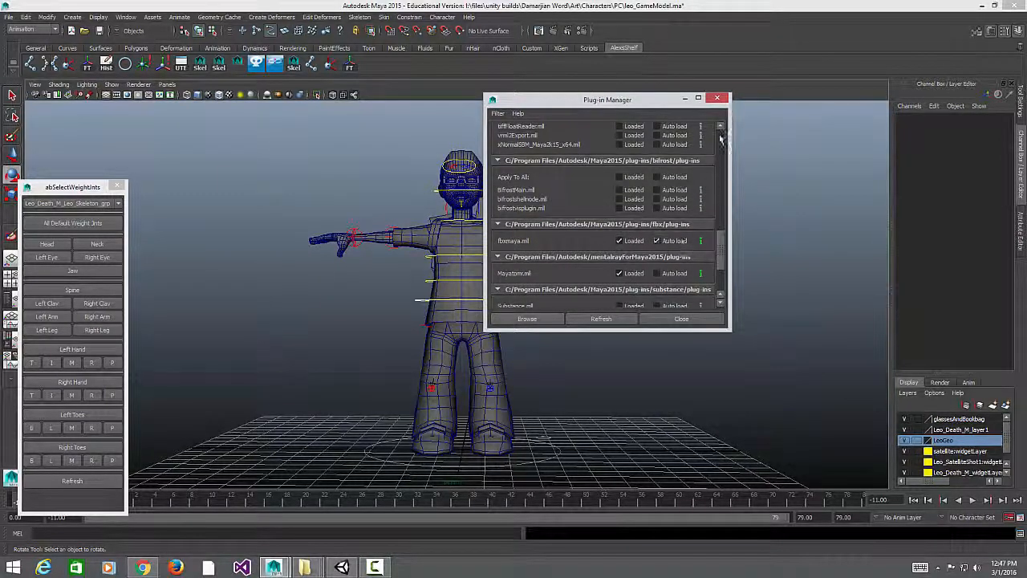
{"action": "left_click", "coordinate": [717, 97]}
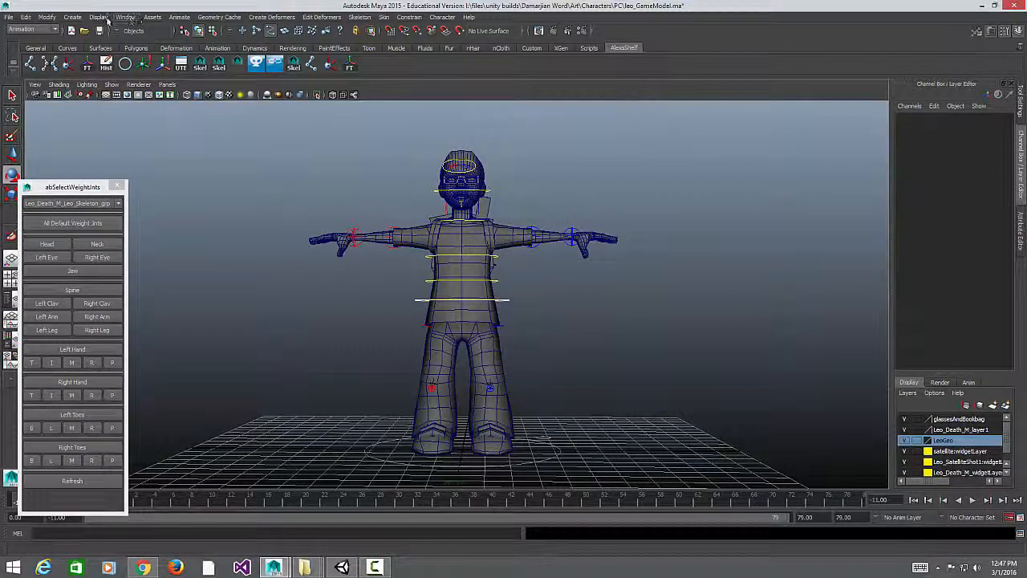
Step: Set up an FBX export of the whole scene with the Animation option turned off
{"action": "left_click", "coordinate": [14, 18]}
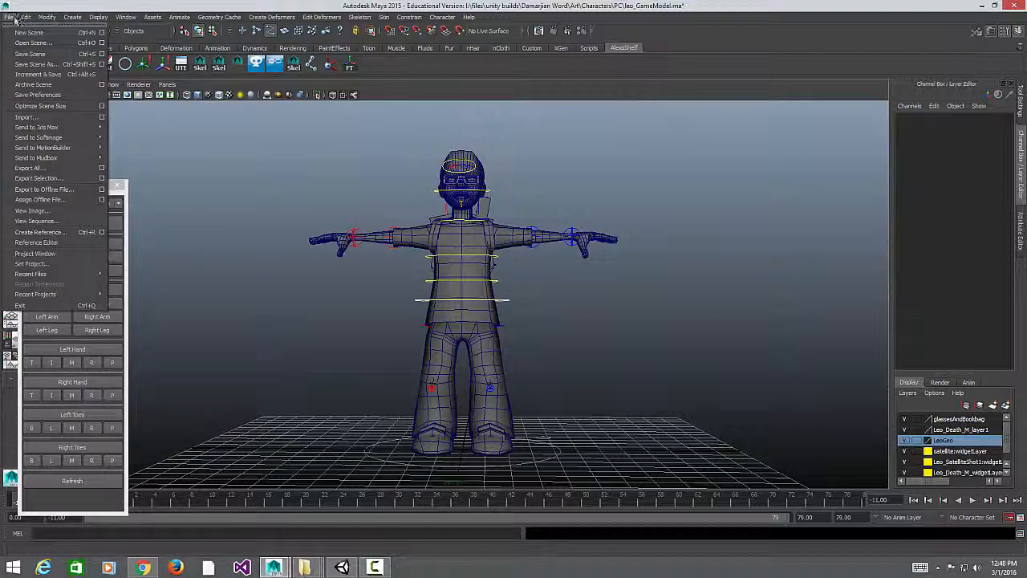
{"action": "left_click", "coordinate": [42, 170]}
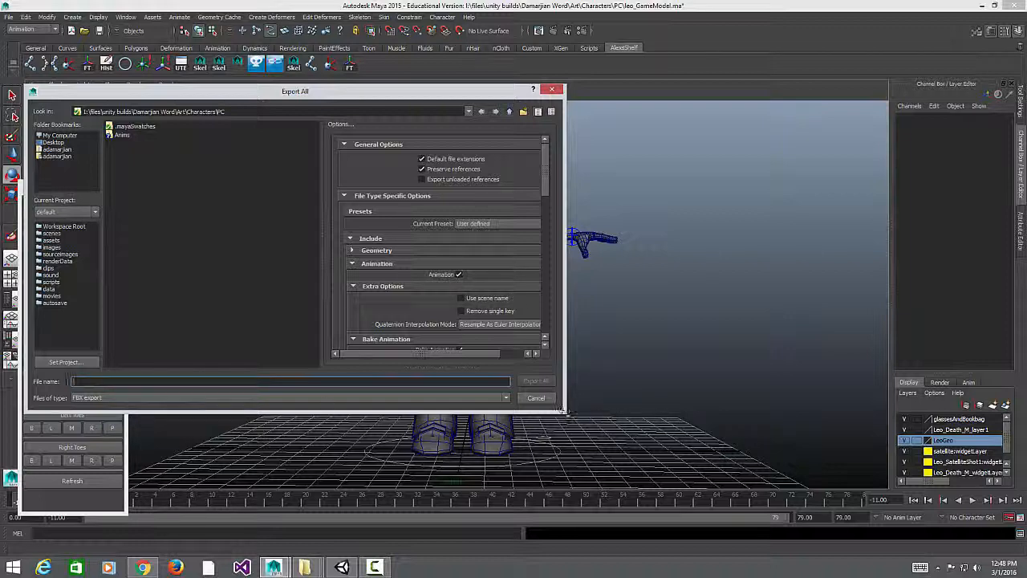
{"action": "left_click_drag", "start_coordinate": [562, 411], "coordinate": [845, 514]}
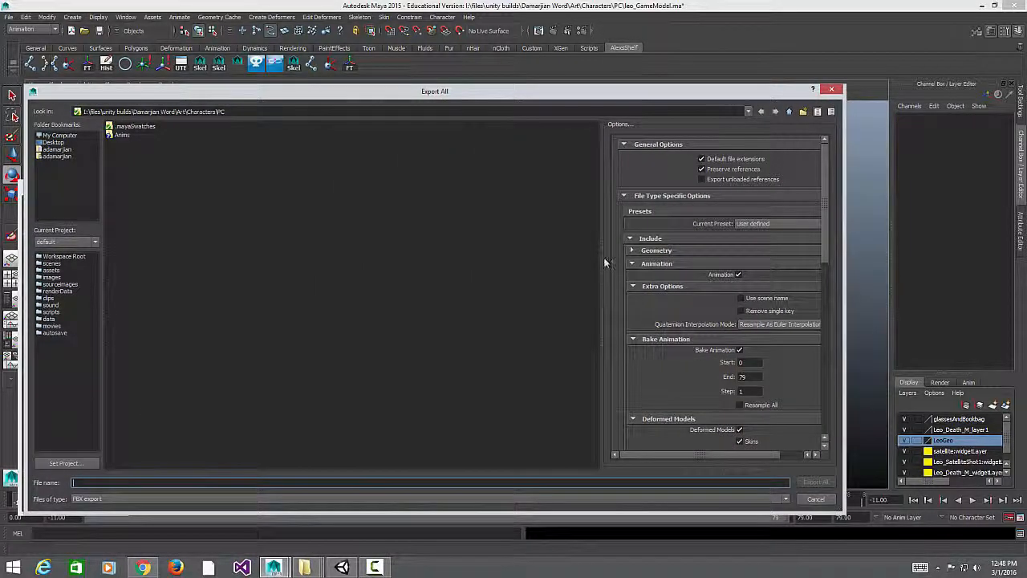
{"action": "left_click_drag", "start_coordinate": [605, 262], "coordinate": [363, 263]}
{"action": "left_click", "coordinate": [498, 274]}
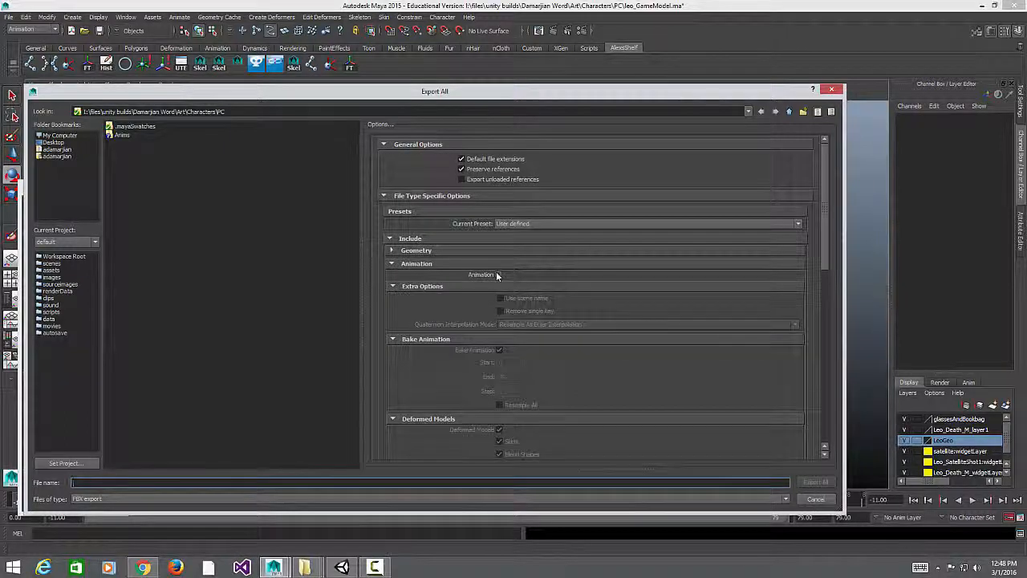
{"action": "left_click", "coordinate": [410, 263]}
Step: Review the remaining FBX export options and enable Smoothing Groups in the Geometry settings
{"action": "scroll", "coordinate": [466, 377], "scroll_direction": "down", "scroll_amount": 2}
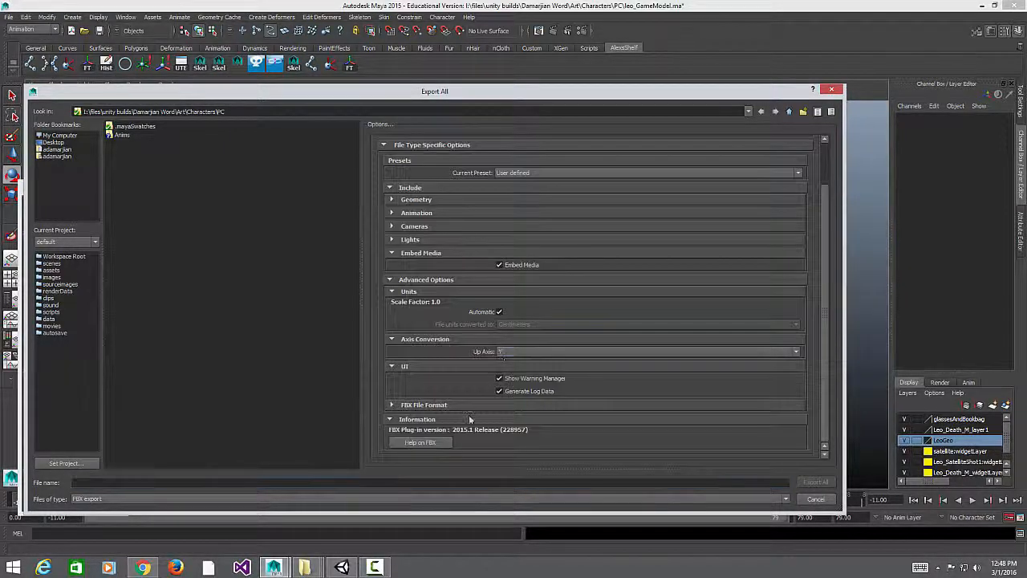
{"action": "left_click", "coordinate": [391, 406]}
{"action": "left_click", "coordinate": [391, 405]}
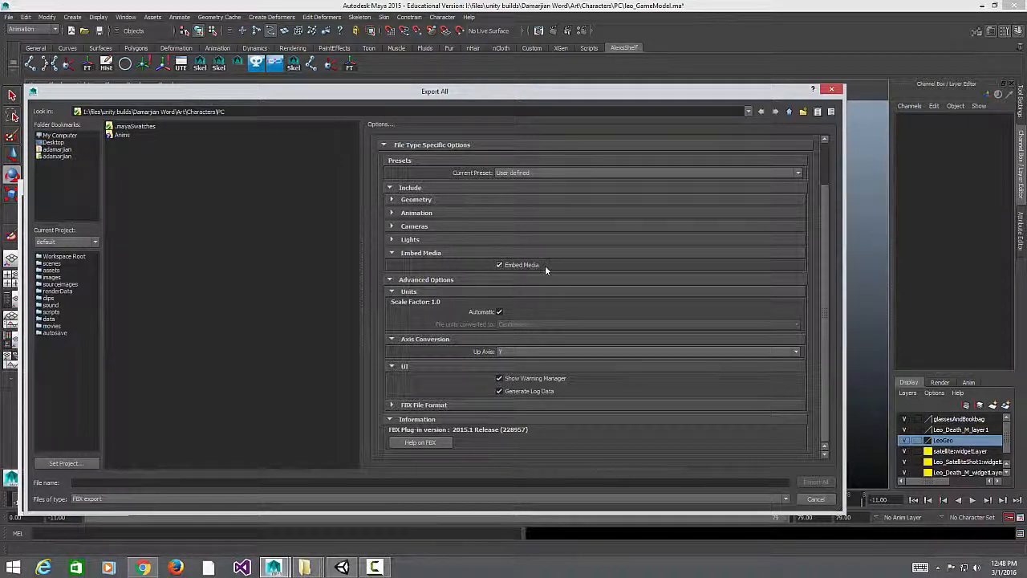
{"action": "scroll", "coordinate": [546, 273], "scroll_direction": "up", "scroll_amount": 2}
{"action": "left_click", "coordinate": [416, 250]}
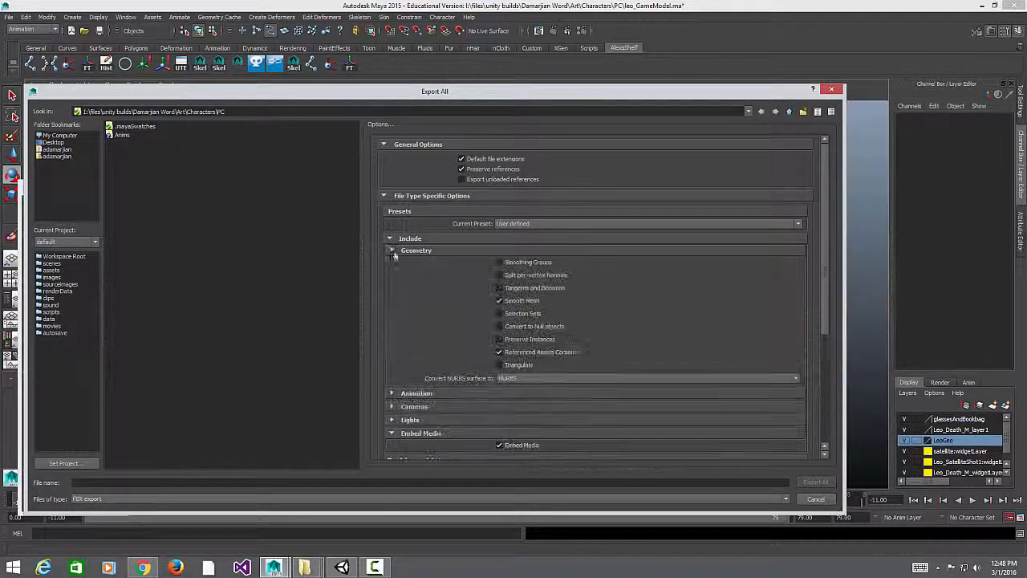
{"action": "left_click", "coordinate": [526, 264]}
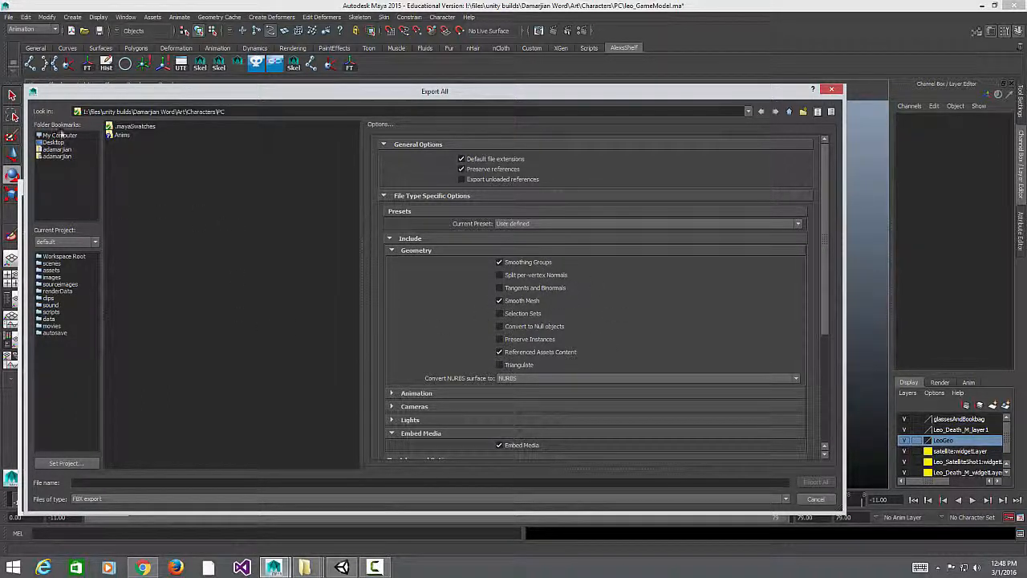
Step: Set the export location to Desktop\HistoricBuilding\Assets\Models\Pc\Leo
{"action": "left_click", "coordinate": [53, 142]}
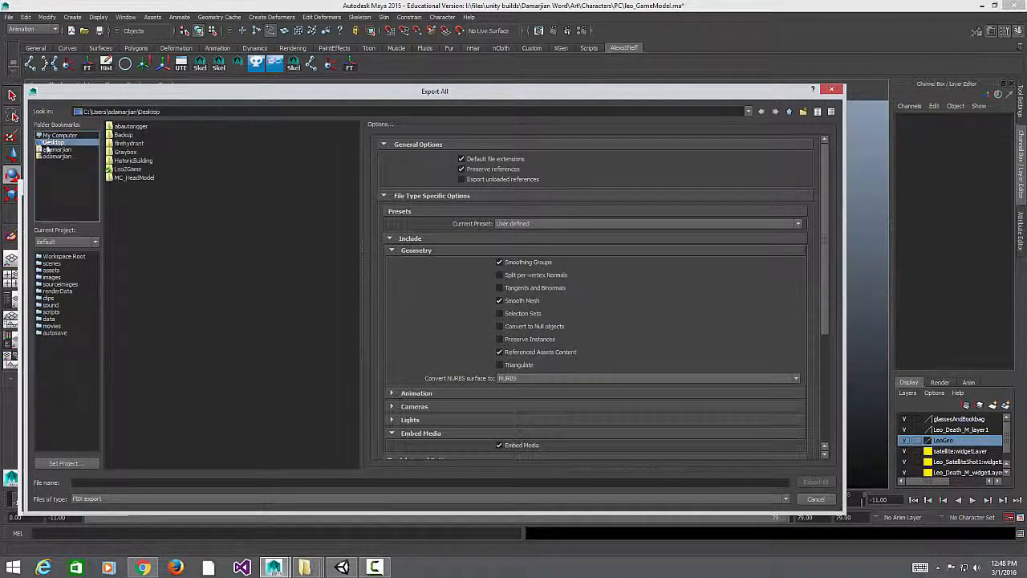
{"action": "double_click", "coordinate": [135, 161]}
{"action": "double_click", "coordinate": [122, 127]}
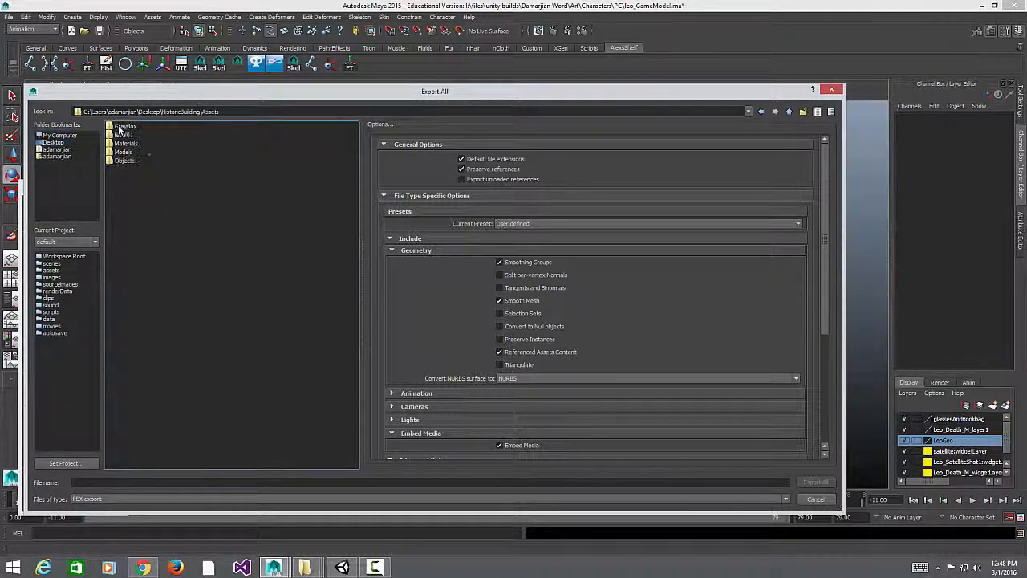
{"action": "double_click", "coordinate": [123, 151]}
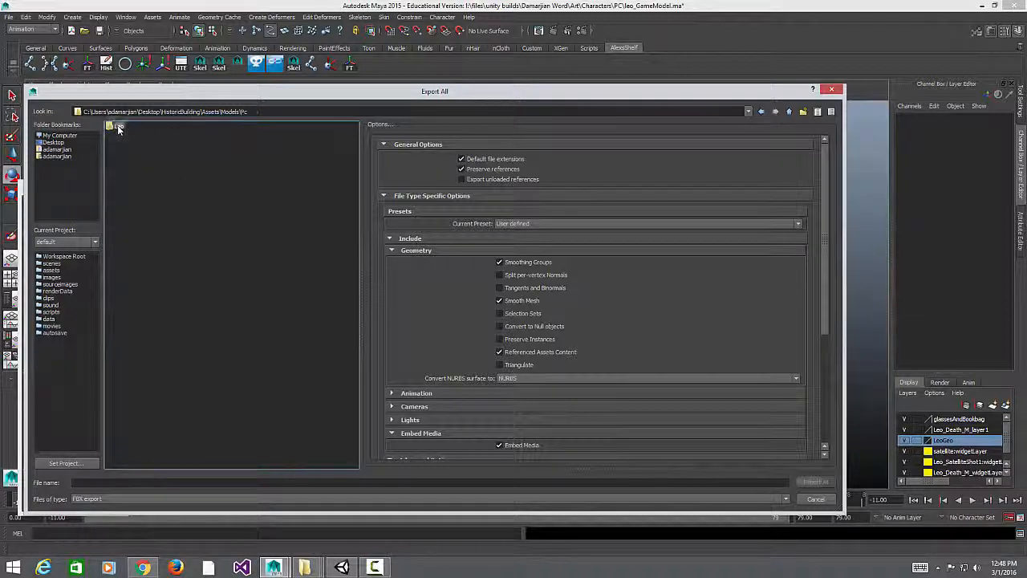
{"action": "double_click", "coordinate": [117, 127]}
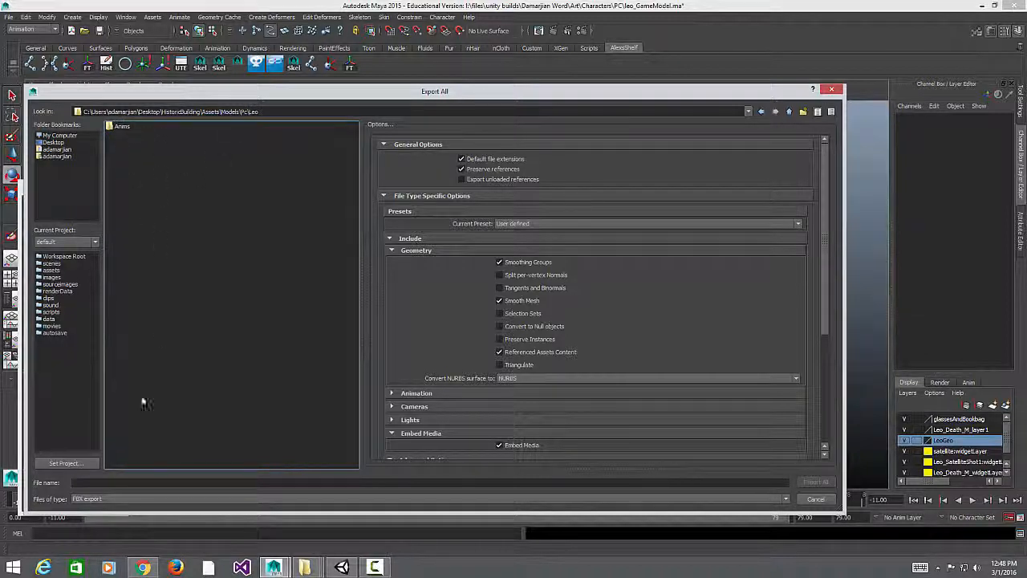
Step: Name the export file Leo, export the scene as FBX, and dismiss the Warnings and Errors window
{"action": "left_click", "coordinate": [121, 482]}
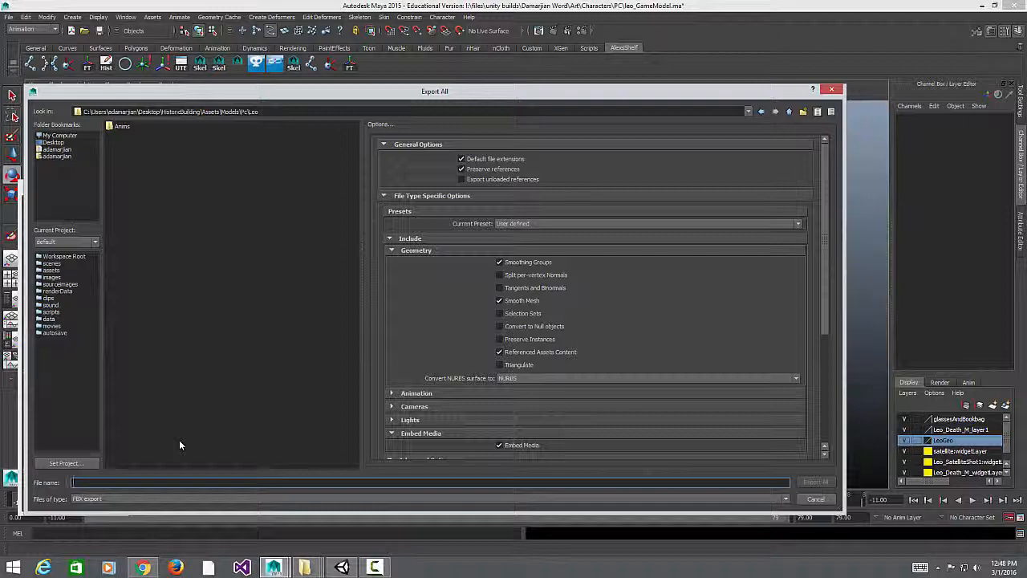
{"action": "type", "text": "Leo"}
{"action": "left_click", "coordinate": [821, 482]}
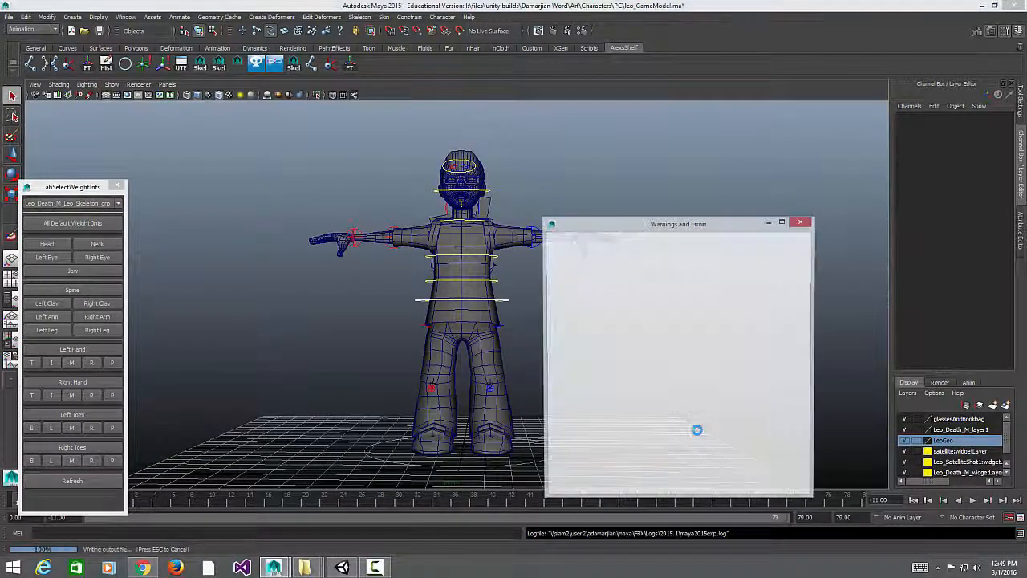
{"action": "left_click", "coordinate": [800, 222]}
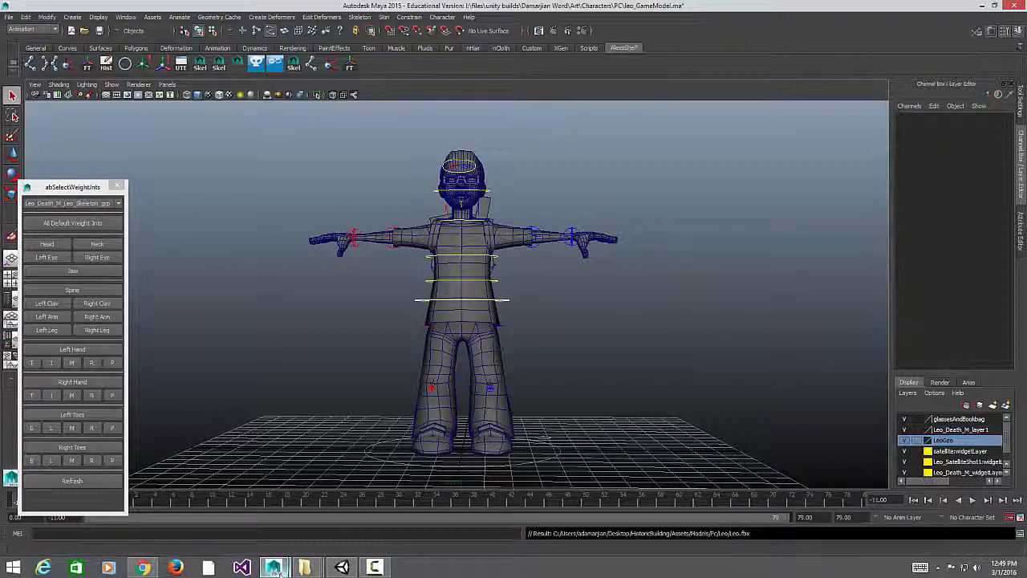
{"action": "mouse_move", "coordinate": [303, 570]}
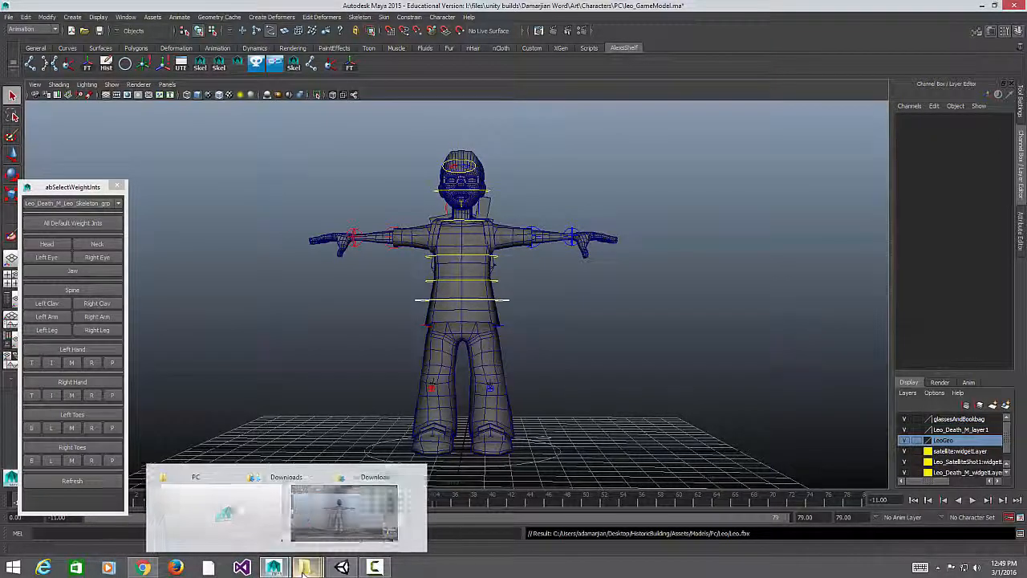
{"action": "left_click", "coordinate": [430, 510]}
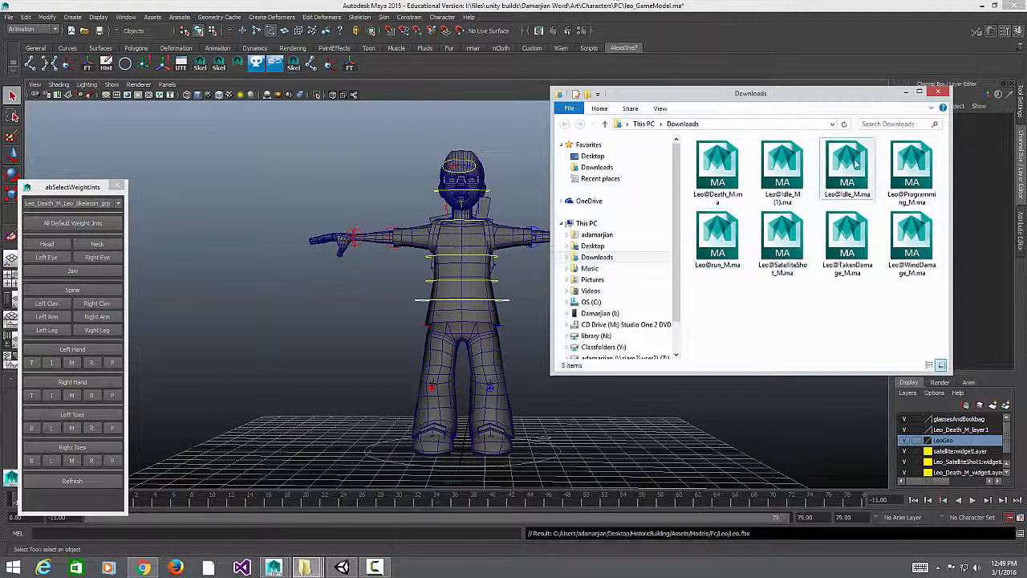
{"action": "left_click_drag", "start_coordinate": [812, 93], "coordinate": [578, 99]}
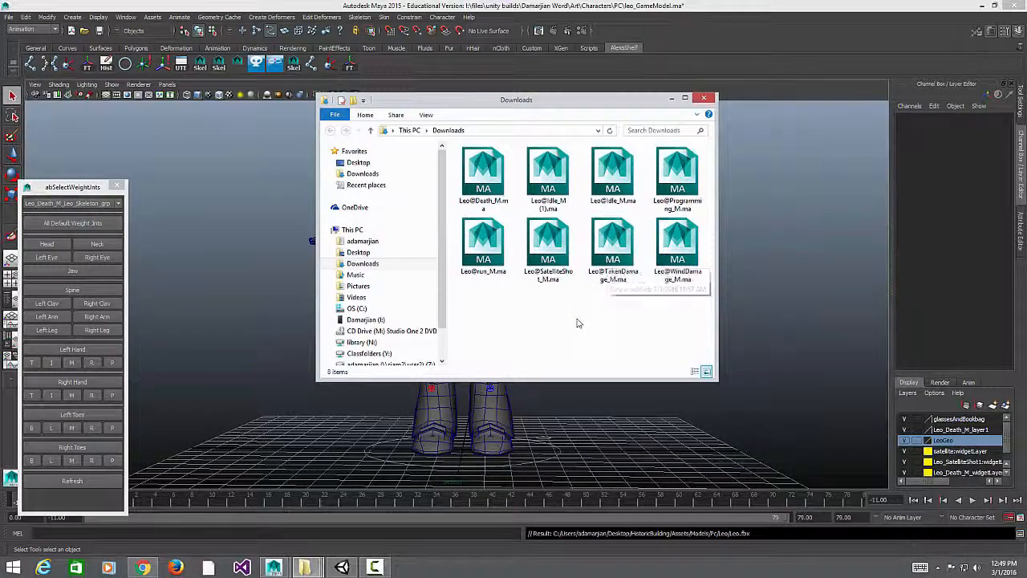
{"action": "left_click", "coordinate": [495, 173]}
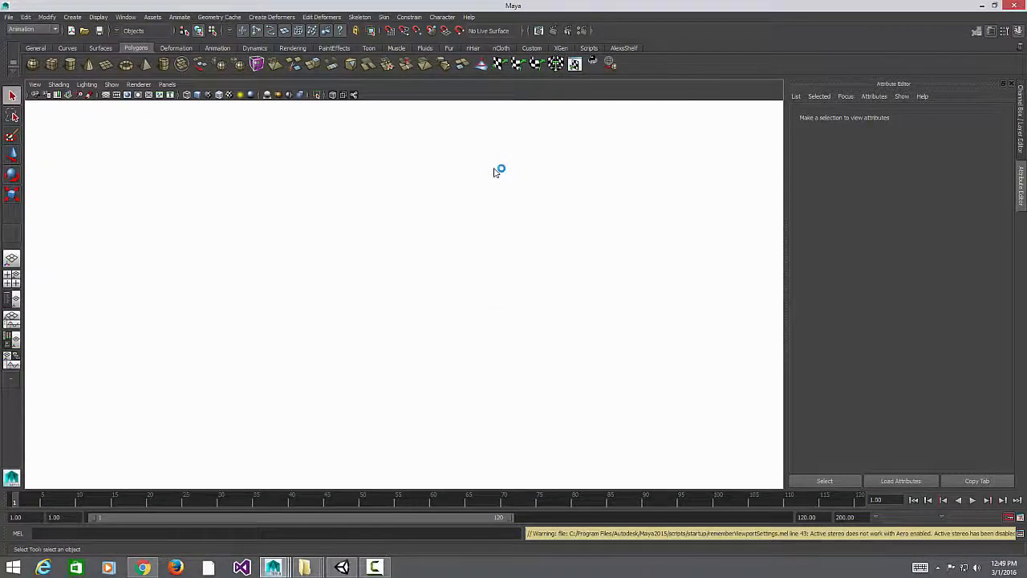
{"action": "left_click", "coordinate": [495, 290]}
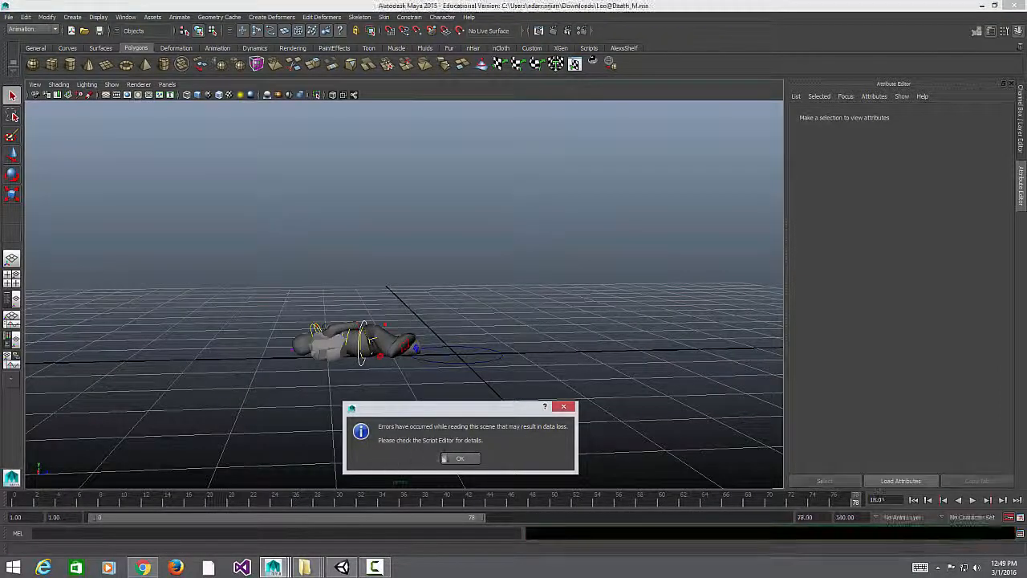
{"action": "left_click", "coordinate": [453, 458]}
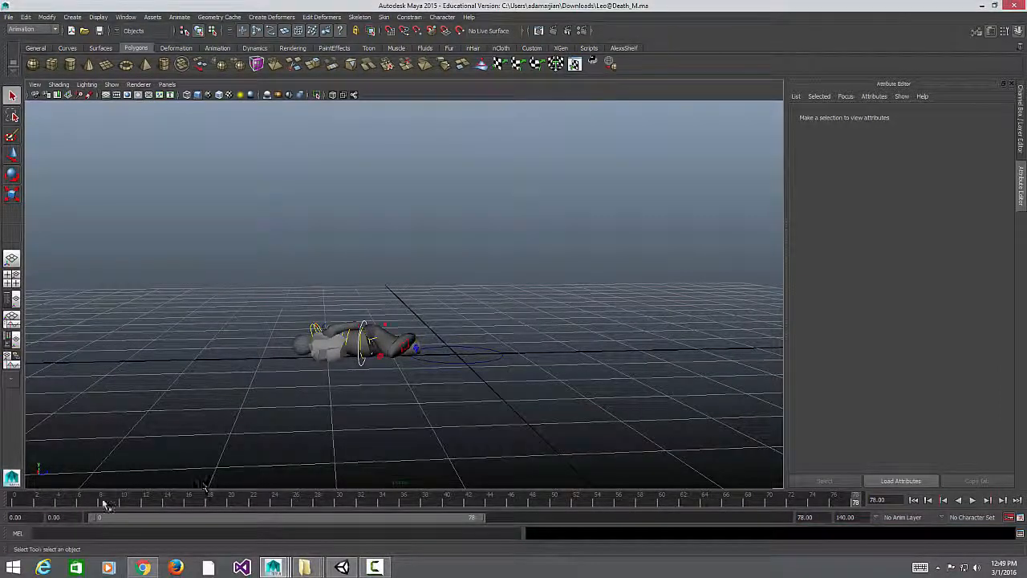
Step: Play back the death animation in the viewport and stop it to look at the character from another angle
{"action": "left_click_drag", "start_coordinate": [497, 345], "coordinate": [438, 319], "text": "alt"}
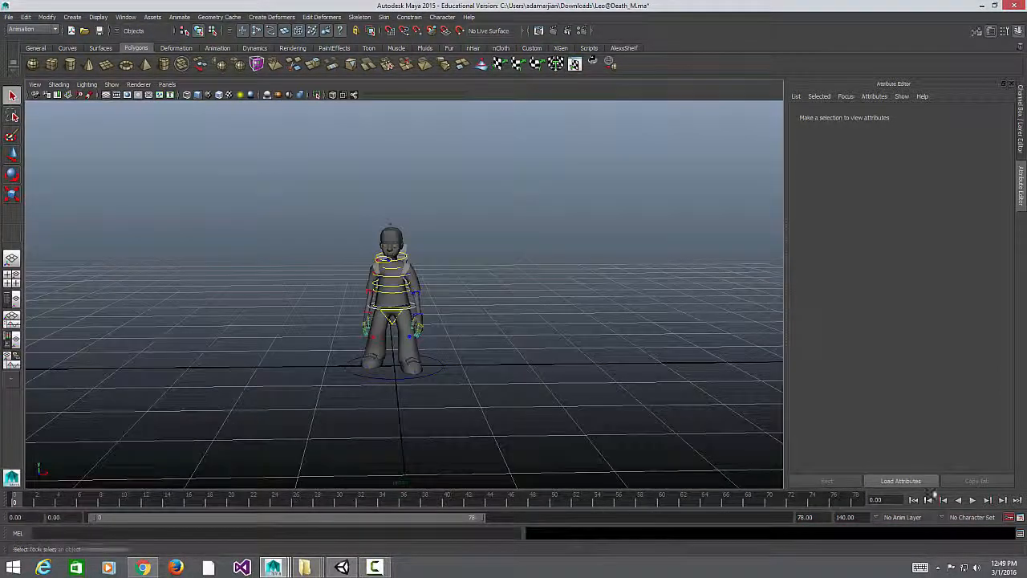
{"action": "left_click", "coordinate": [972, 500]}
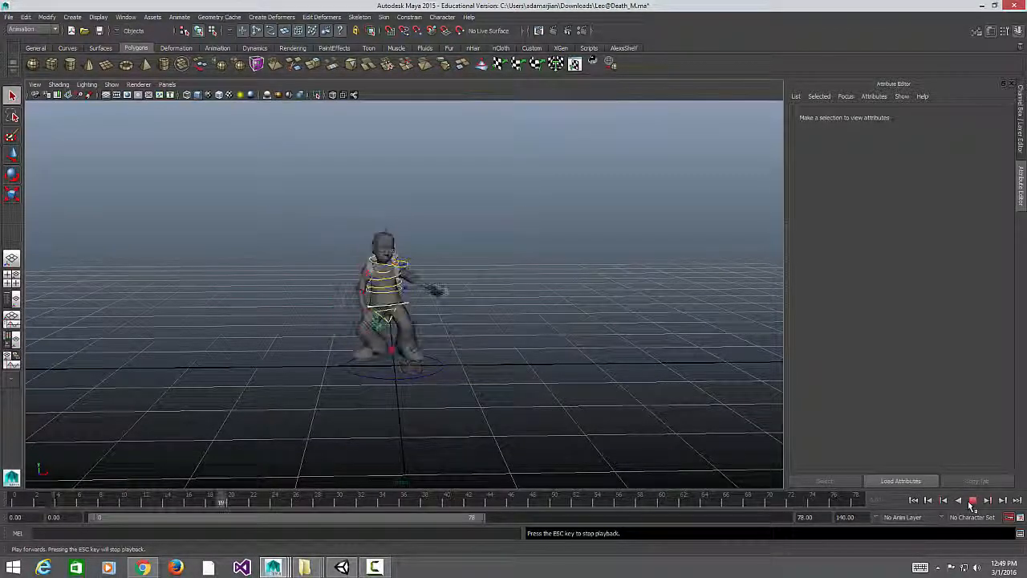
{"action": "left_click", "coordinate": [971, 501]}
{"action": "left_click_drag", "start_coordinate": [473, 423], "coordinate": [514, 420], "text": "alt"}
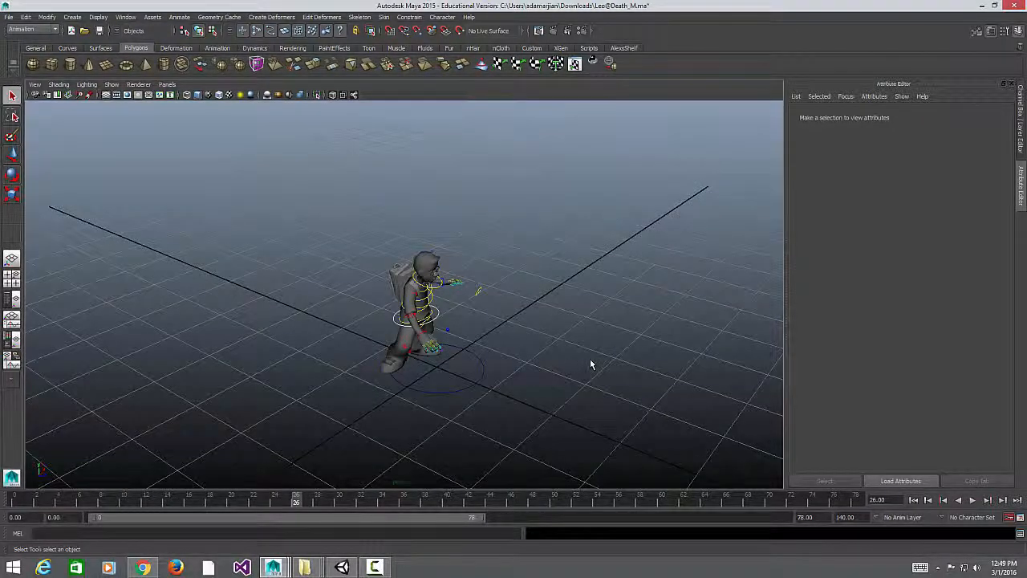
Step: Start an FBX export of the whole death scene, enable the Animation option, and uncover the timeline behind the dialog
{"action": "left_click", "coordinate": [10, 17]}
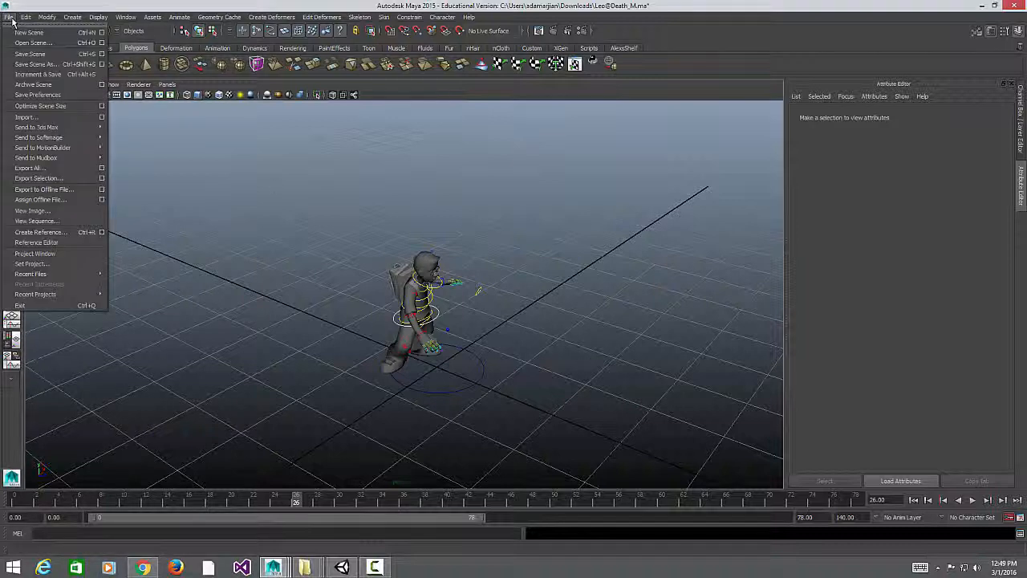
{"action": "left_click", "coordinate": [44, 169]}
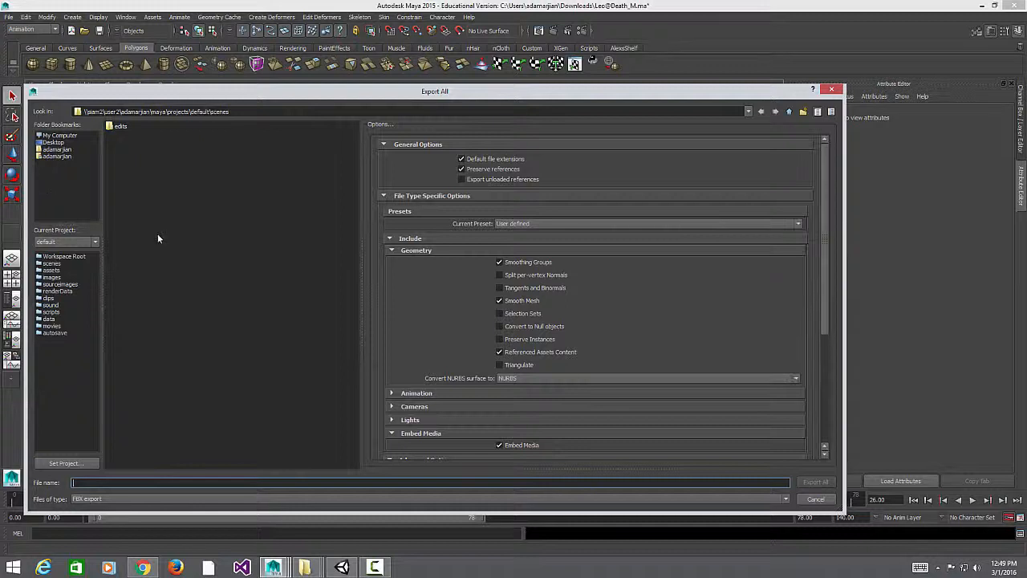
{"action": "scroll", "coordinate": [418, 293], "scroll_direction": "down", "scroll_amount": 3}
{"action": "left_click", "coordinate": [392, 298]}
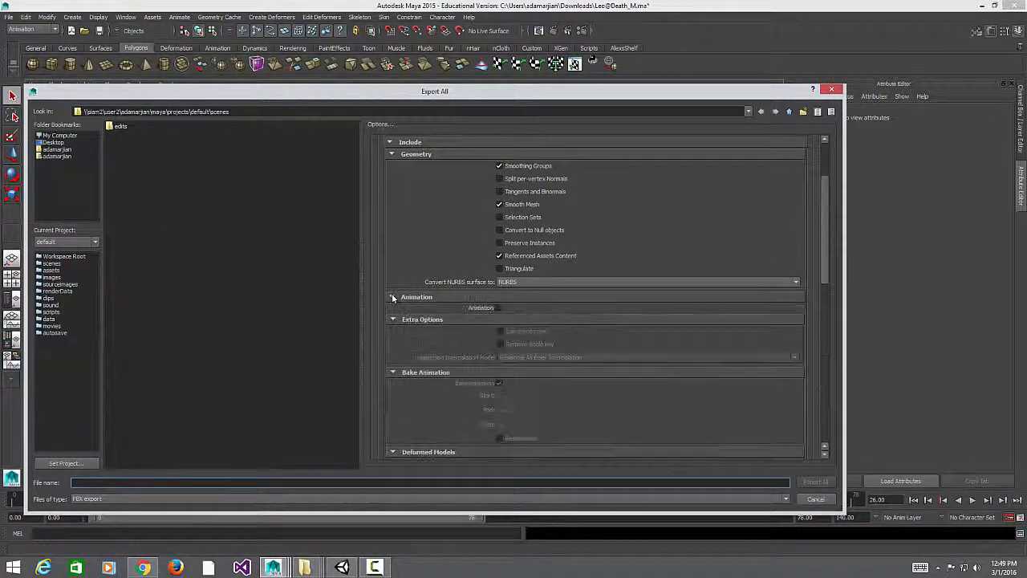
{"action": "left_click", "coordinate": [498, 308]}
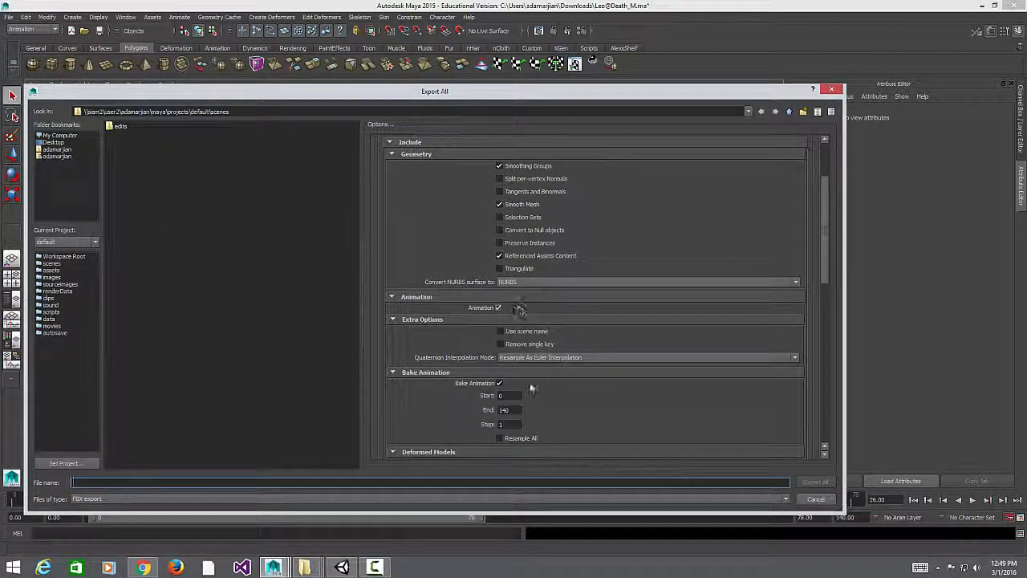
{"action": "left_click_drag", "start_coordinate": [497, 90], "coordinate": [443, 7]}
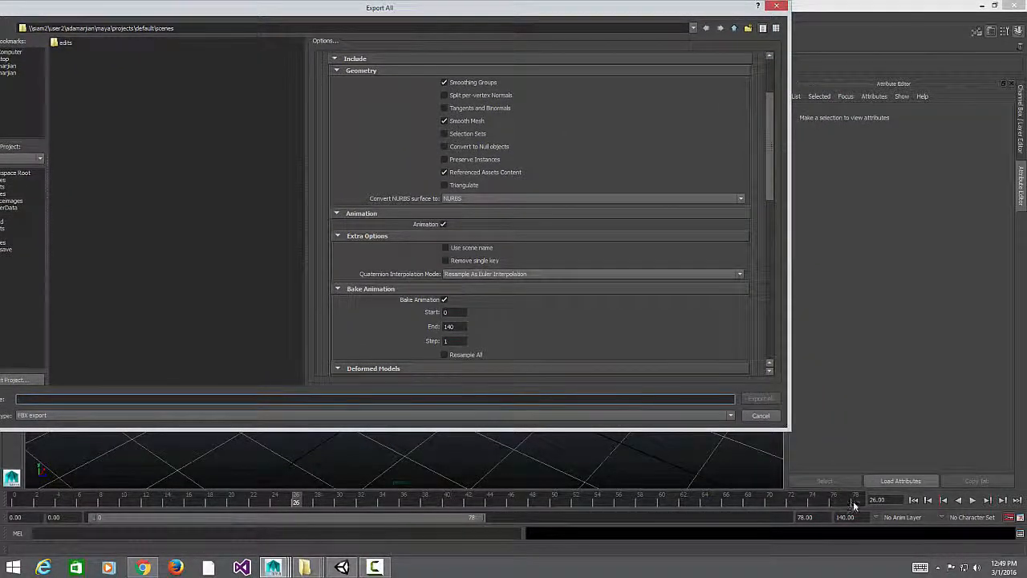
Step: Close the export dialog and replay the death animation to check its frame range
{"action": "left_click", "coordinate": [777, 7]}
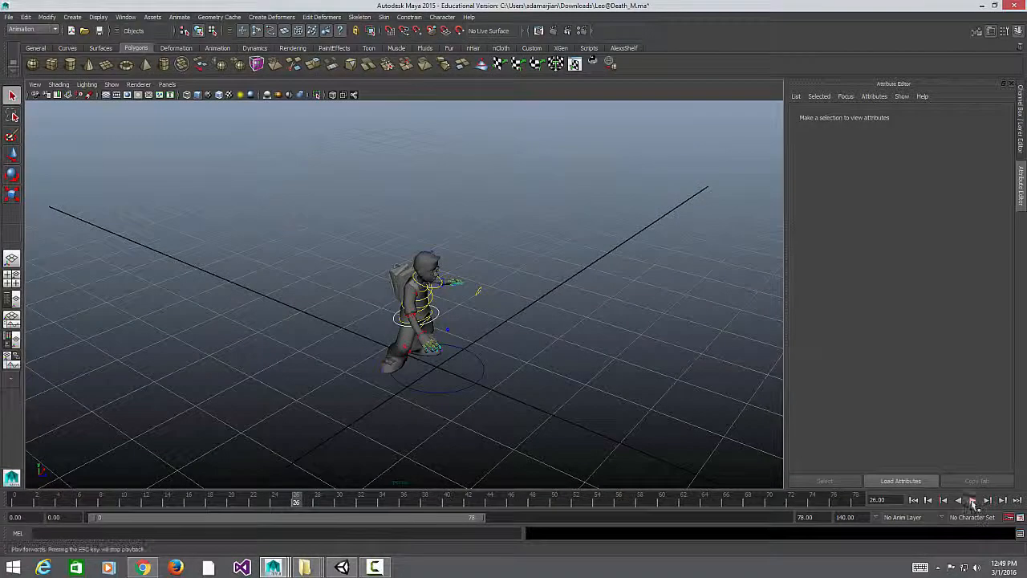
{"action": "left_click", "coordinate": [973, 500]}
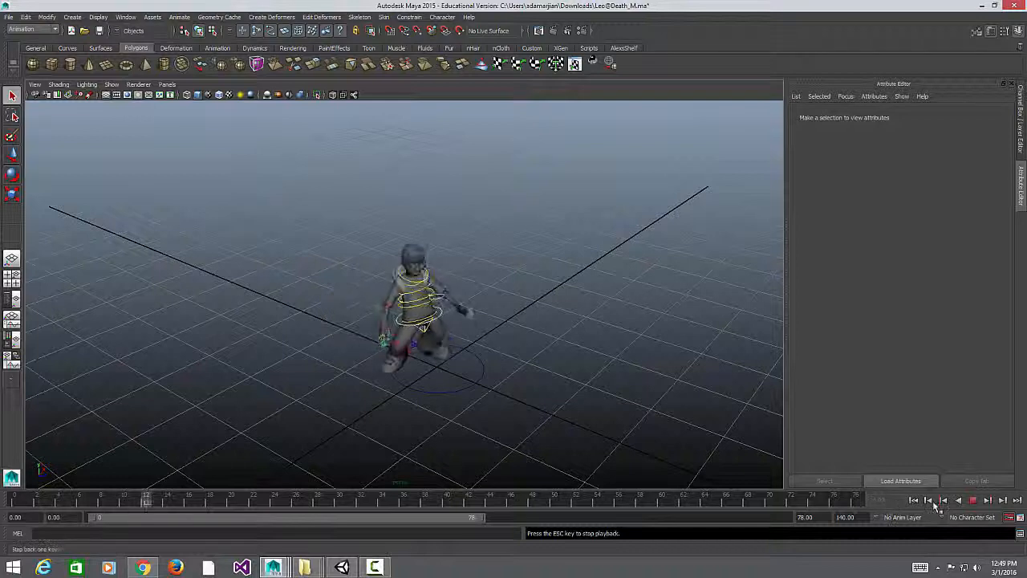
{"action": "left_click", "coordinate": [973, 500]}
Step: Start exporting the whole death scene again and set the baked animation's end frame to 78
{"action": "left_click", "coordinate": [9, 17]}
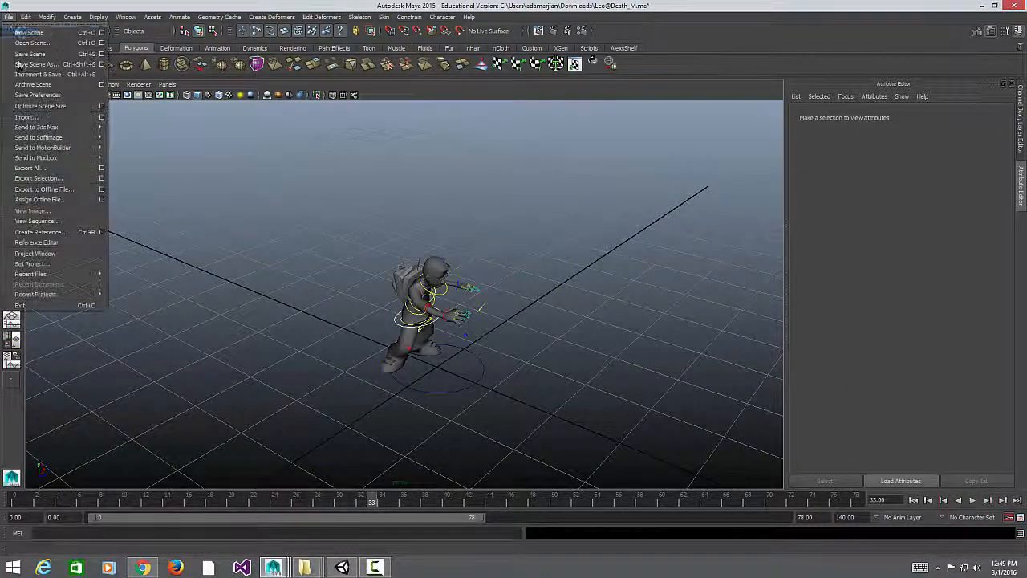
{"action": "left_click", "coordinate": [34, 167]}
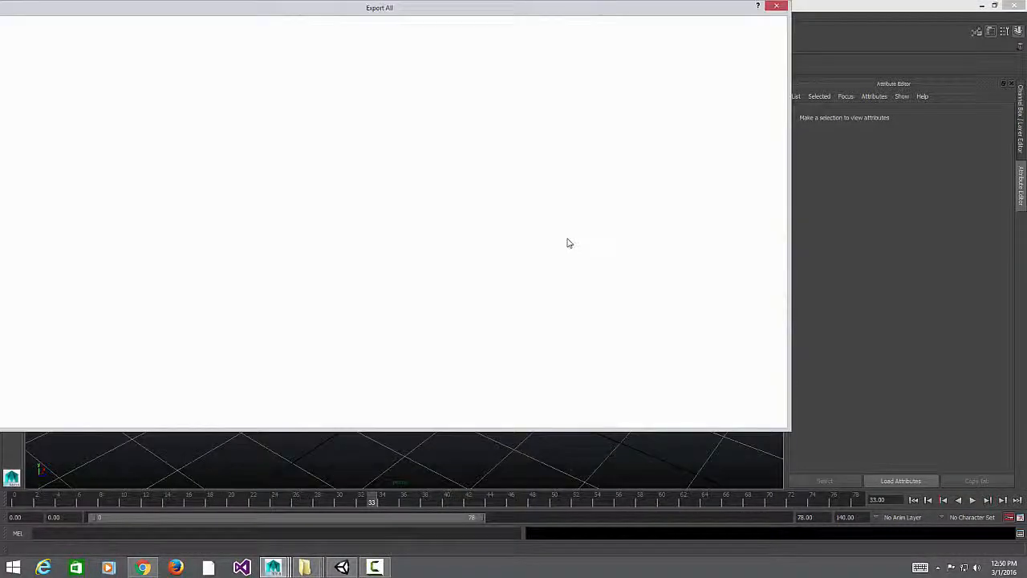
{"action": "scroll", "coordinate": [407, 184], "scroll_direction": "down", "scroll_amount": 3}
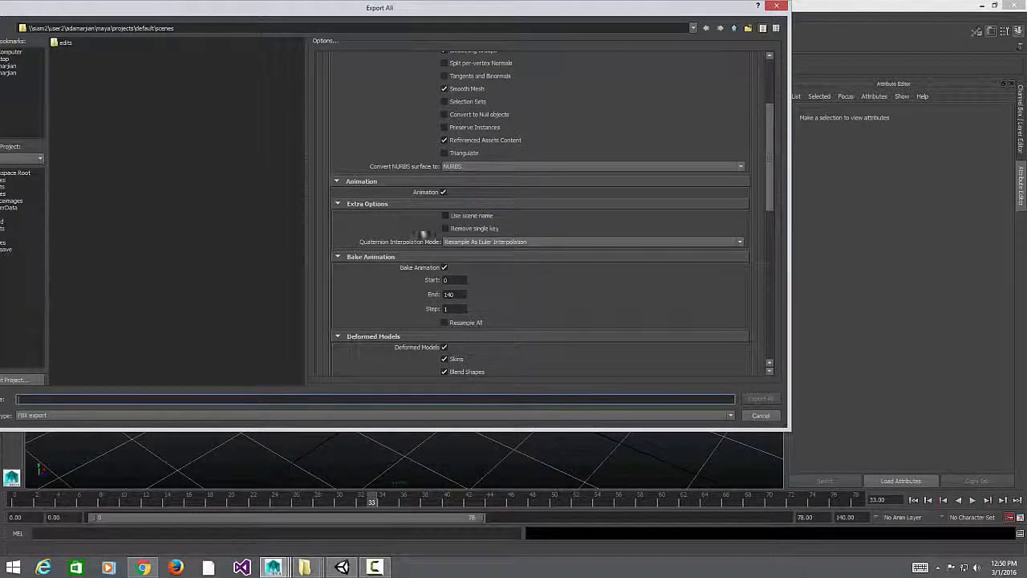
{"action": "double_click", "coordinate": [454, 293]}
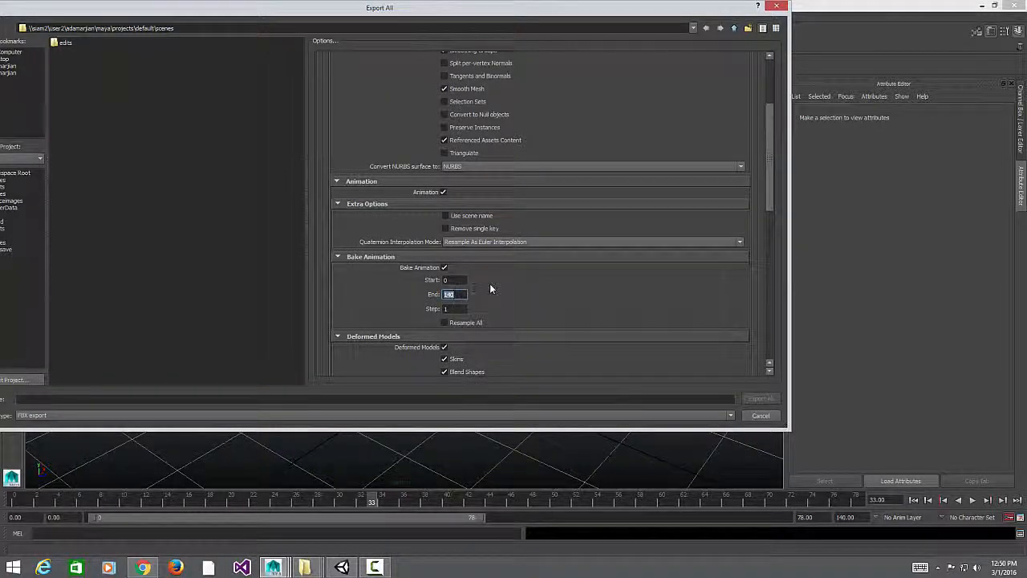
{"action": "type", "text": "78"}
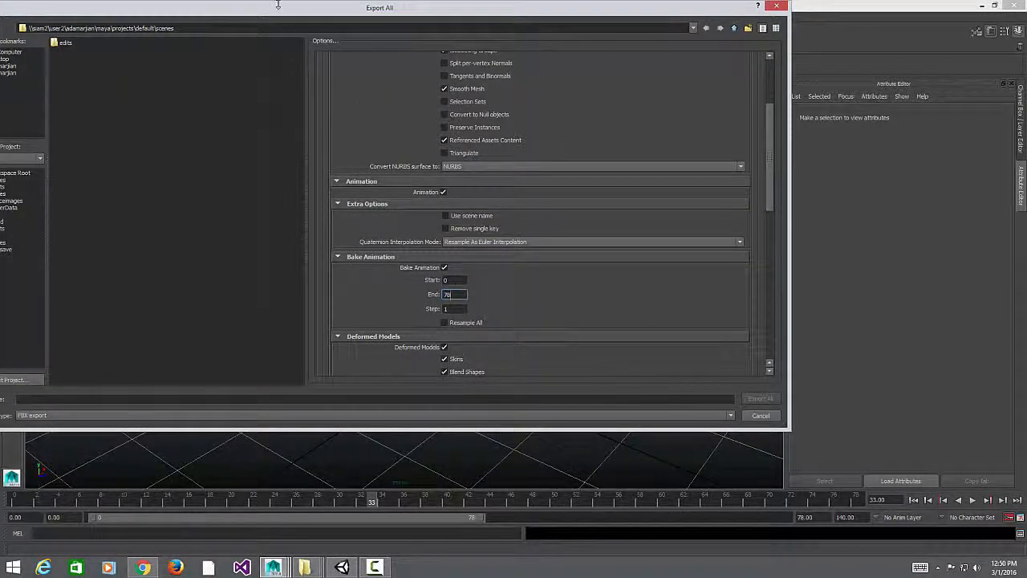
{"action": "left_click_drag", "start_coordinate": [277, 5], "coordinate": [458, 49]}
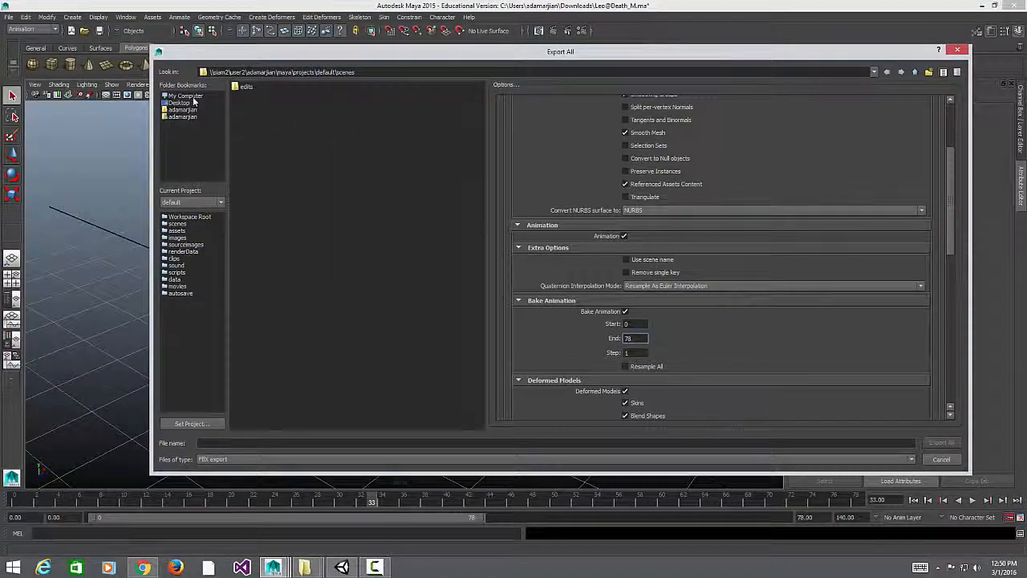
Step: Choose HistoricBuilding/Assets/Models/Pc/Leo/Anims on the Desktop as the export destination
{"action": "left_click", "coordinate": [193, 102]}
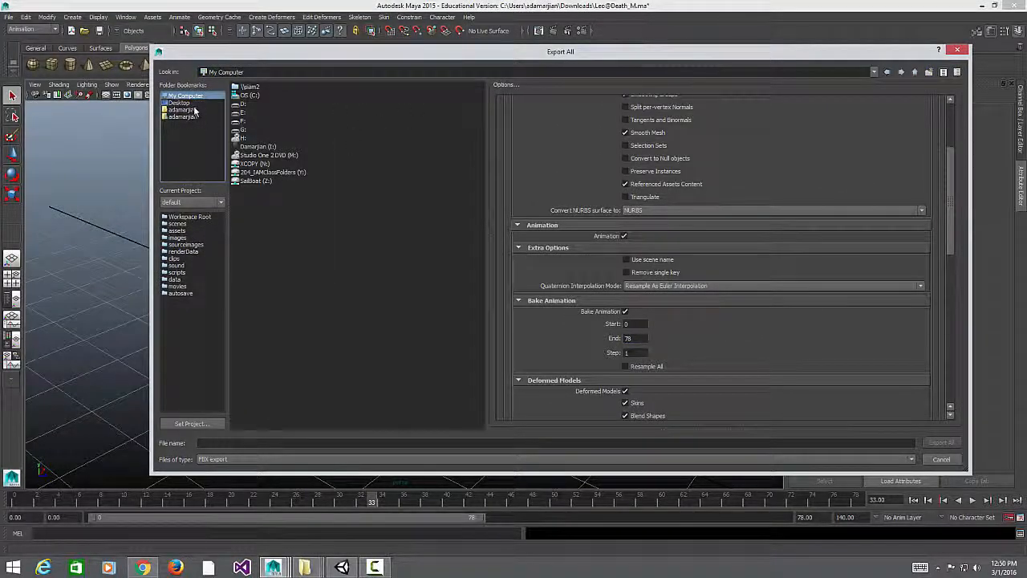
{"action": "double_click", "coordinate": [257, 121]}
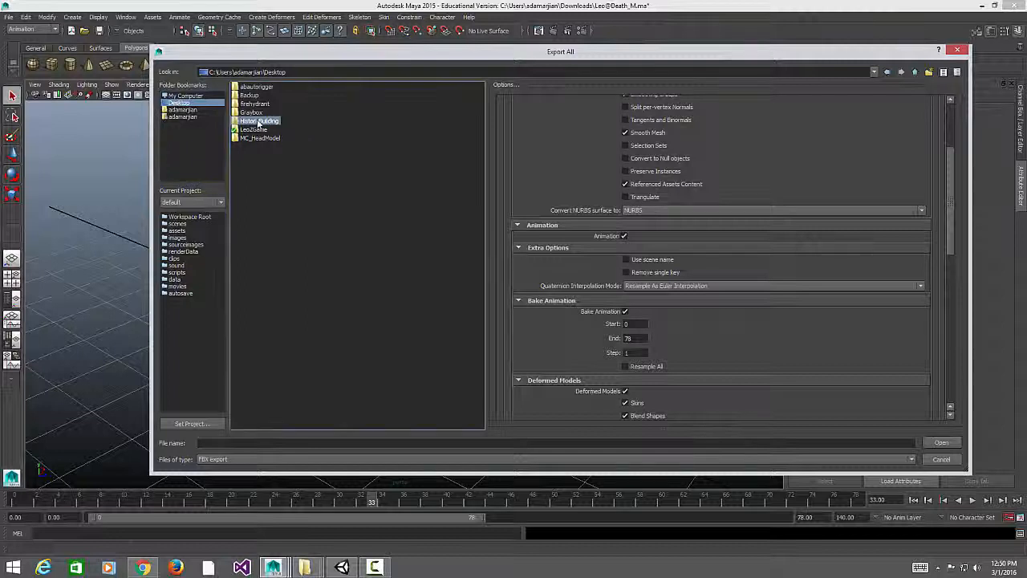
{"action": "double_click", "coordinate": [249, 87]}
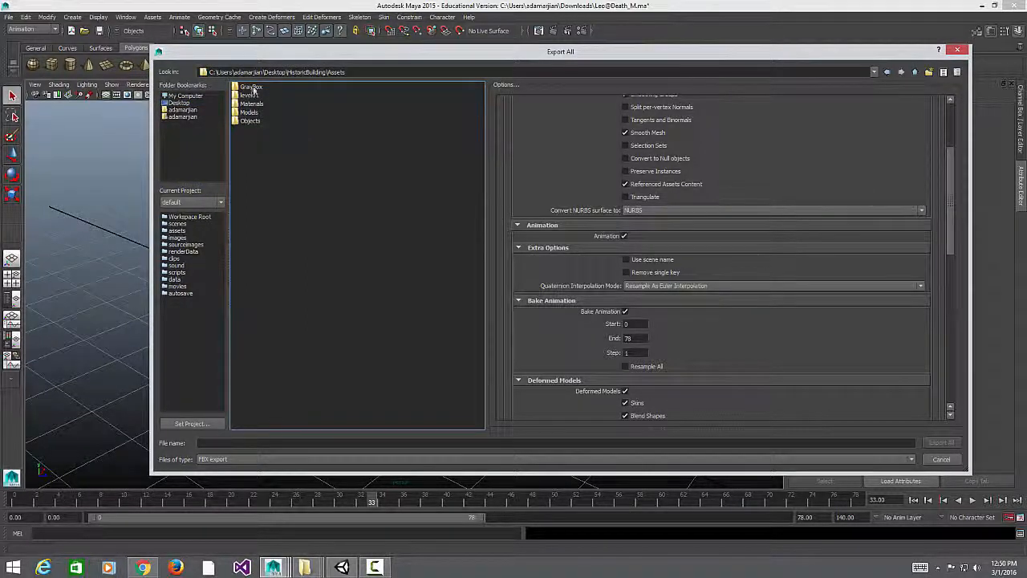
{"action": "double_click", "coordinate": [253, 112]}
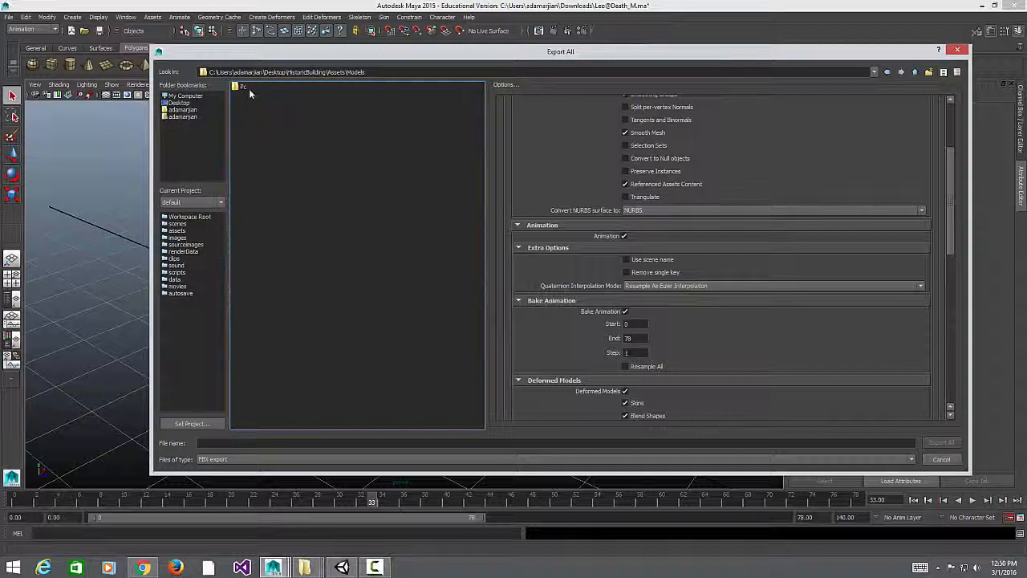
{"action": "double_click", "coordinate": [249, 88]}
{"action": "left_click", "coordinate": [246, 88]}
{"action": "double_click", "coordinate": [246, 88]}
Step: Name the file Leo@Knockout and export the animation as FBX into the Anims folder
{"action": "left_click", "coordinate": [240, 444]}
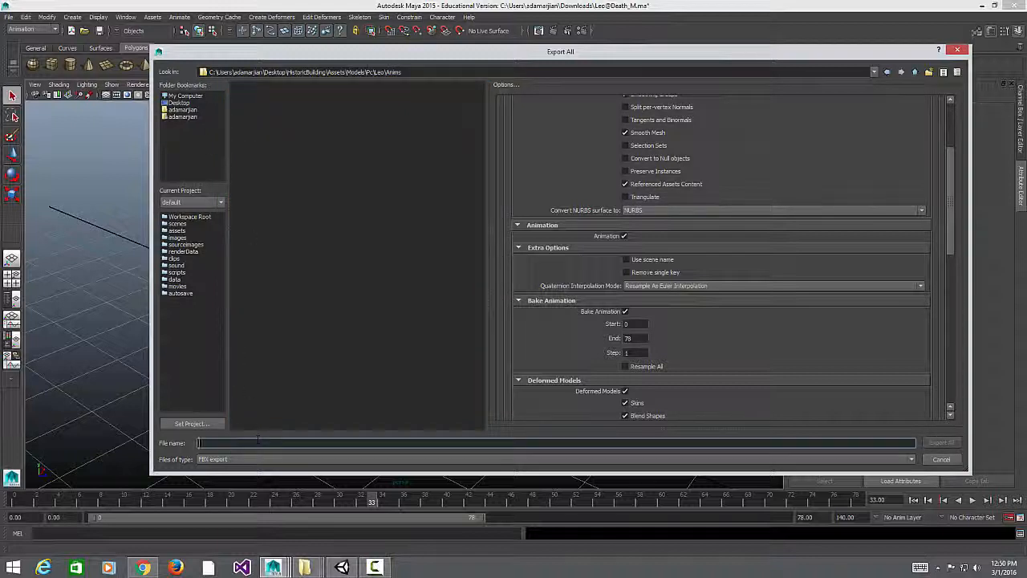
{"action": "type", "text": "Le"}
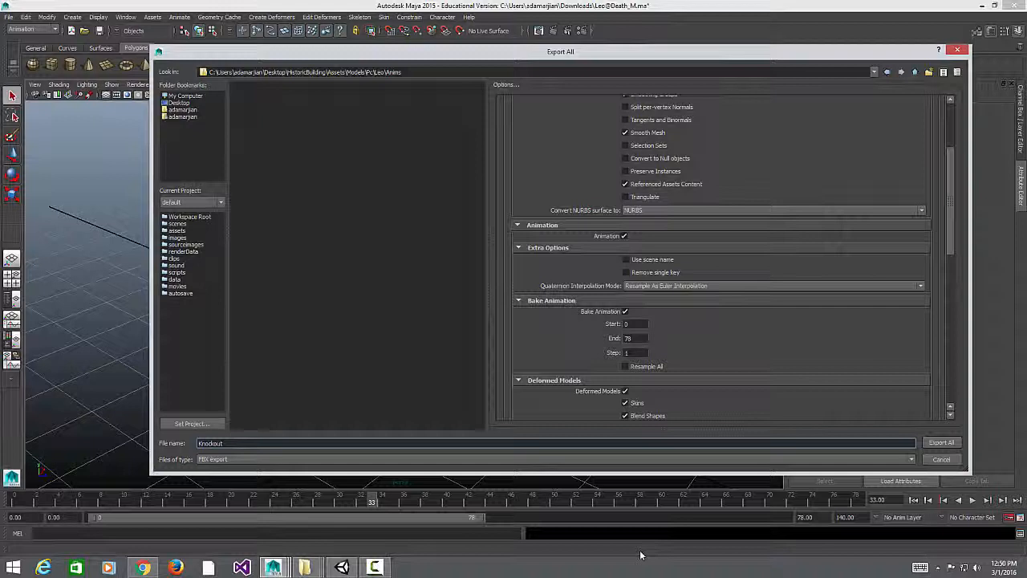
{"action": "type", "text": "Leo@"}
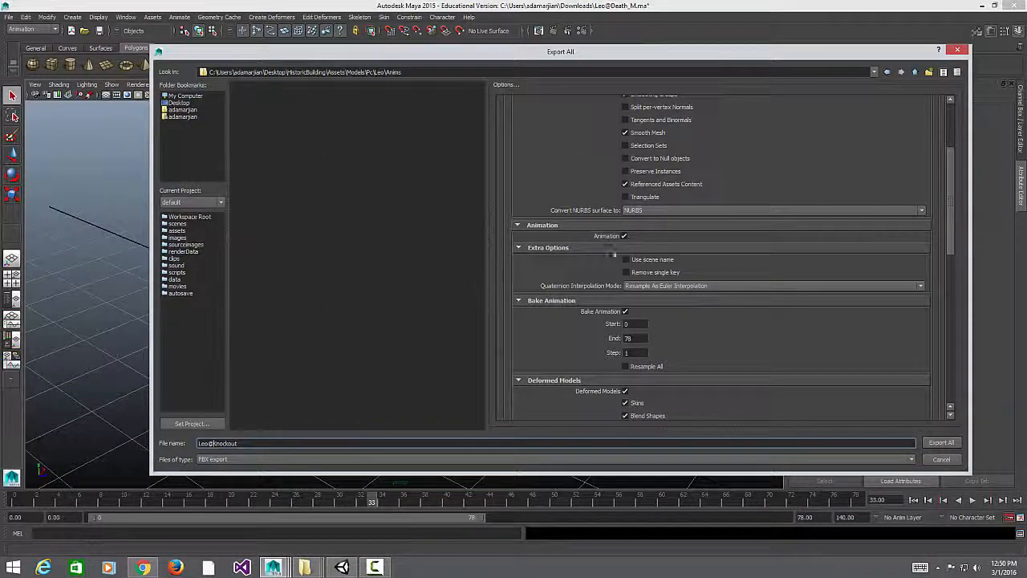
{"action": "left_click", "coordinate": [917, 72]}
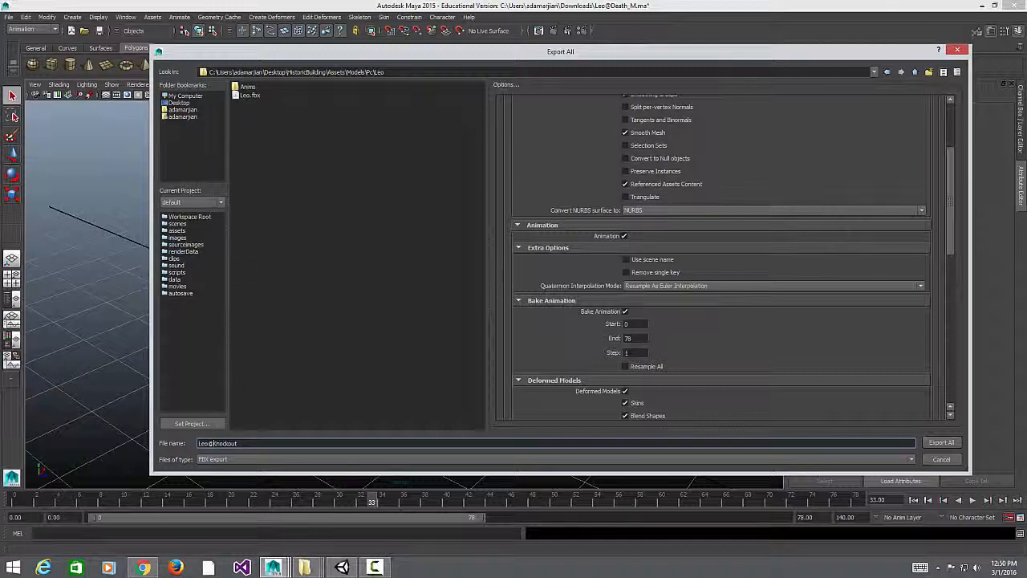
{"action": "double_click", "coordinate": [246, 86]}
{"action": "left_click", "coordinate": [931, 442]}
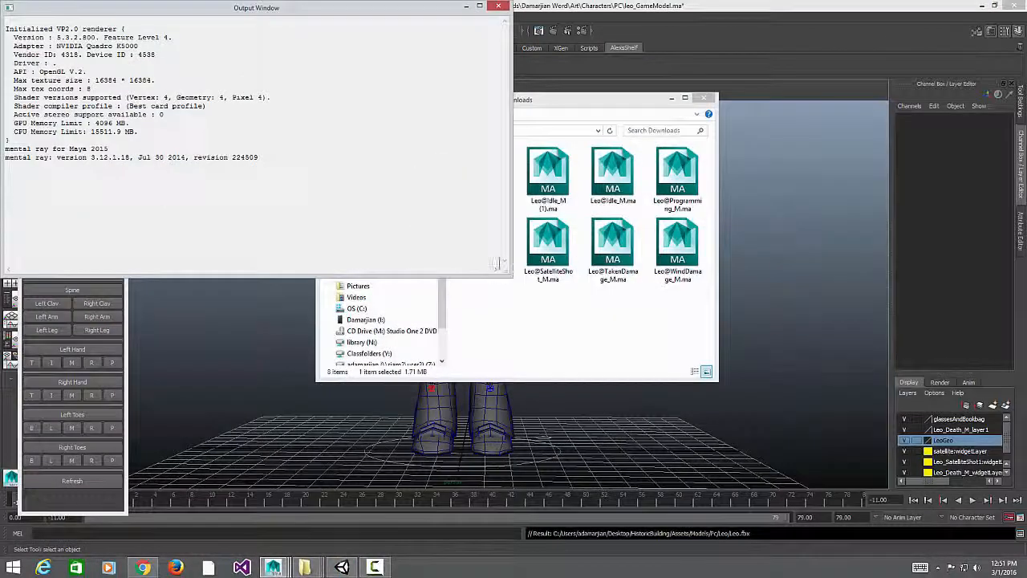
Step: Switch to Unity, examine the Leo model's preview in Models/Pc/Leo, and close the floating Lighting window
{"action": "left_click", "coordinate": [343, 568]}
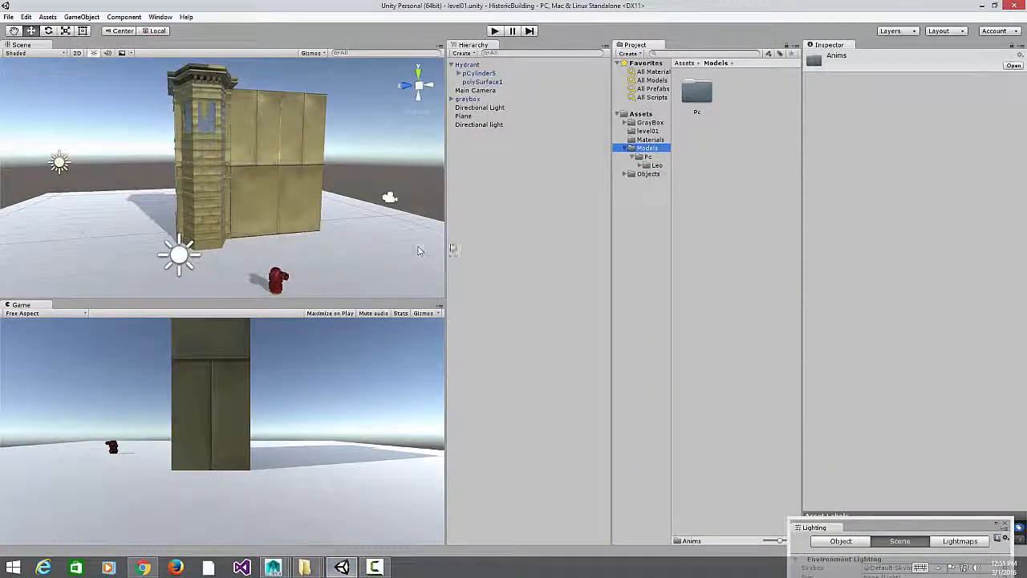
{"action": "double_click", "coordinate": [697, 94]}
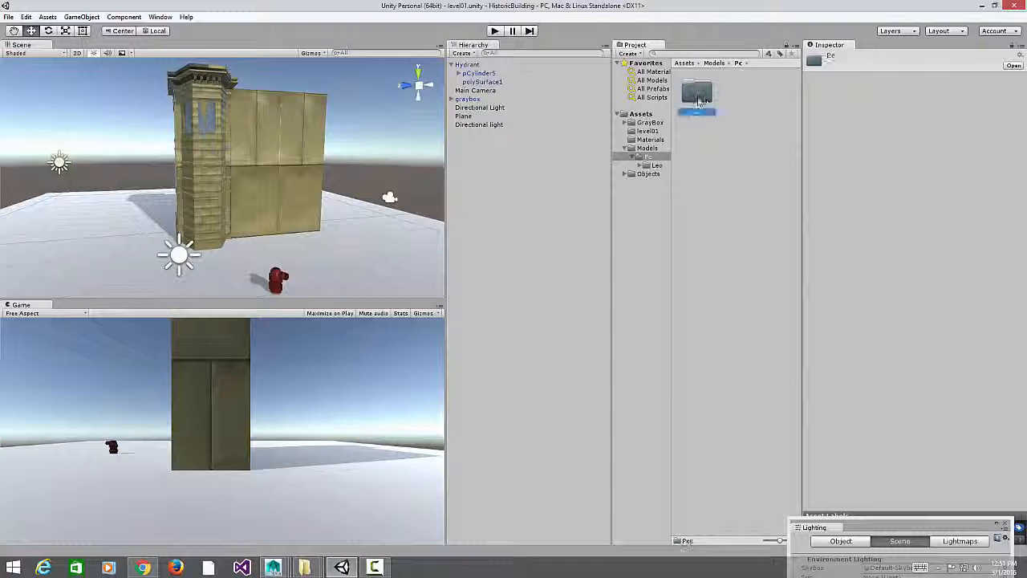
{"action": "double_click", "coordinate": [696, 93]}
{"action": "left_click", "coordinate": [703, 149]}
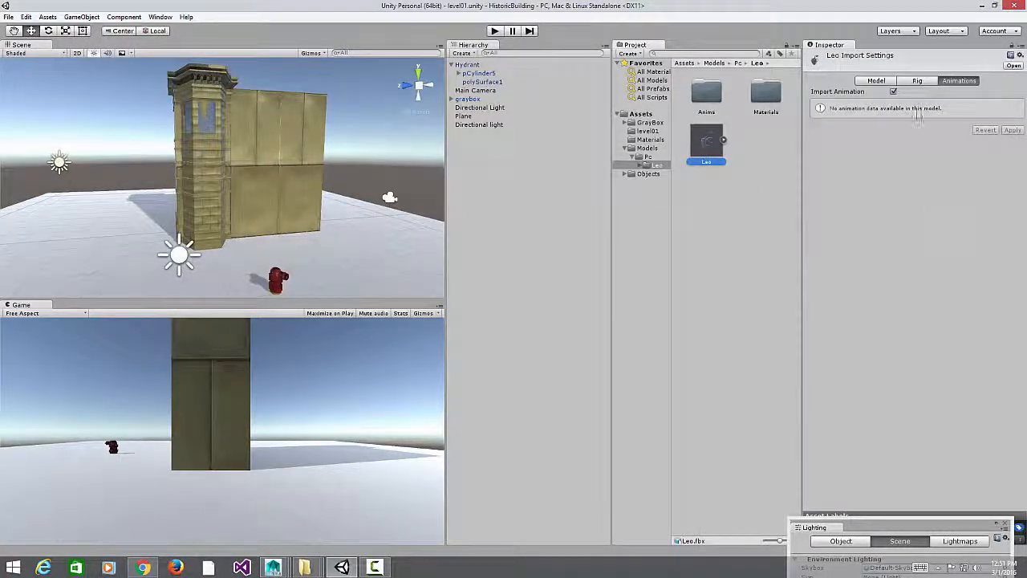
{"action": "left_click", "coordinate": [877, 81]}
{"action": "left_click_drag", "start_coordinate": [936, 435], "coordinate": [963, 437]}
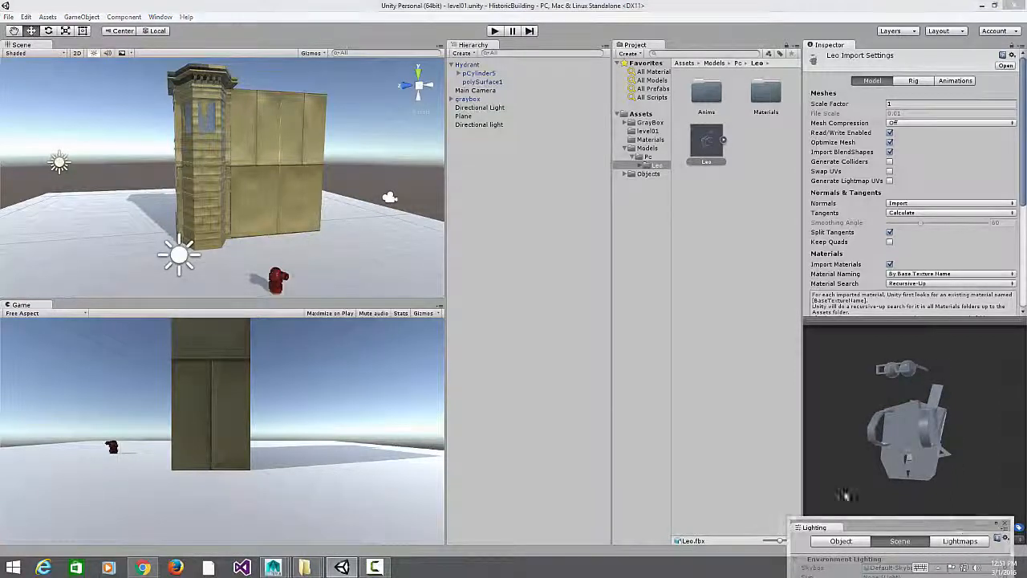
{"action": "left_click_drag", "start_coordinate": [1007, 533], "coordinate": [776, 478]}
{"action": "left_click", "coordinate": [776, 469]}
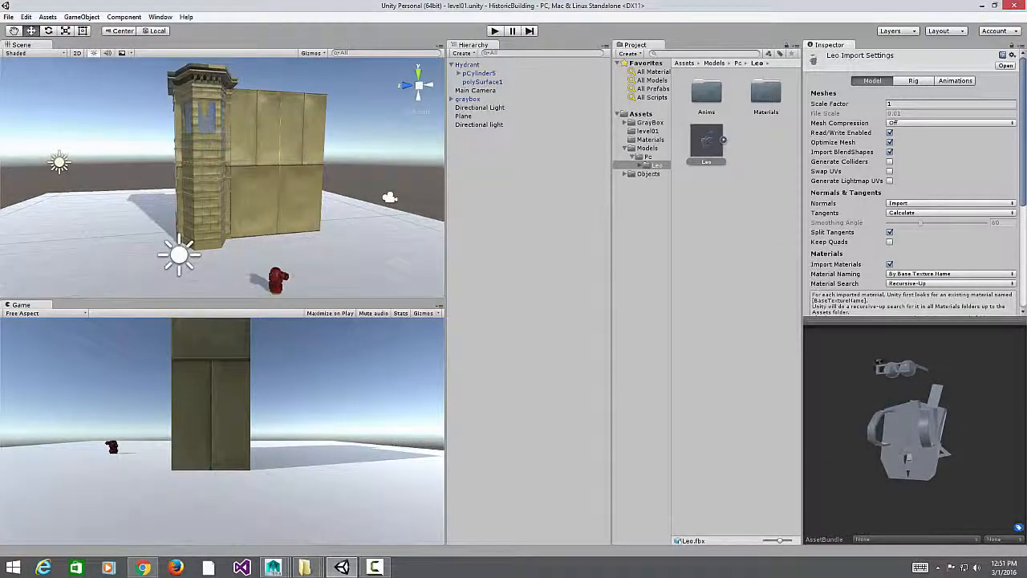
Step: Open the Anims folder and preview the imported Leo@Knockout model's animation clip
{"action": "double_click", "coordinate": [706, 93]}
{"action": "left_click", "coordinate": [736, 90]}
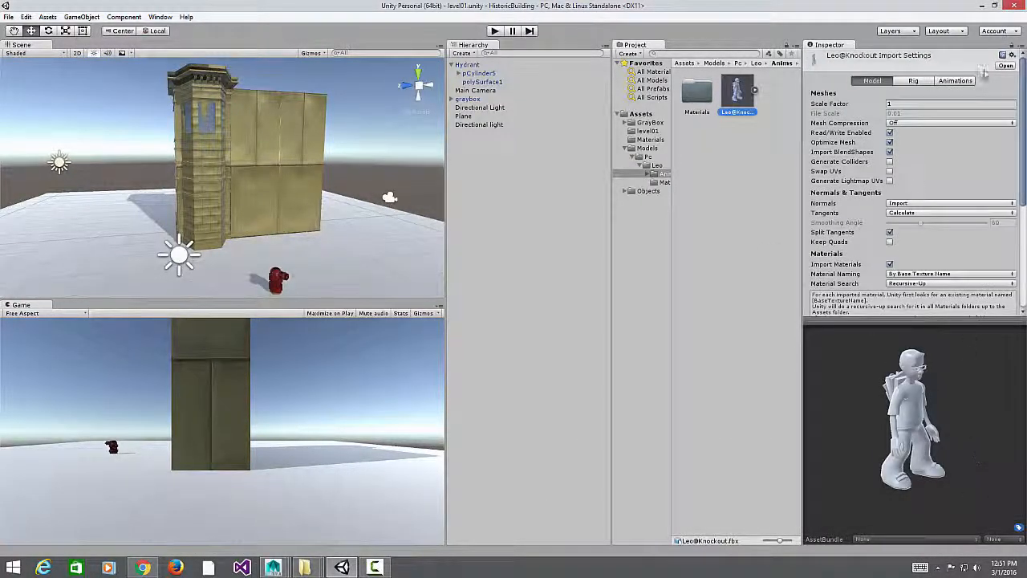
{"action": "left_click", "coordinate": [953, 81]}
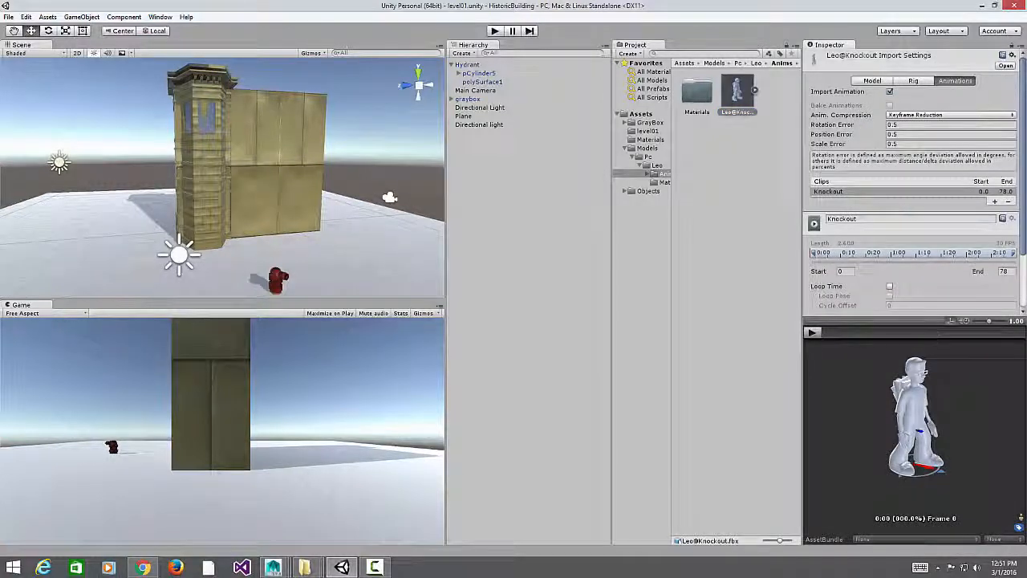
{"action": "left_click", "coordinate": [814, 257]}
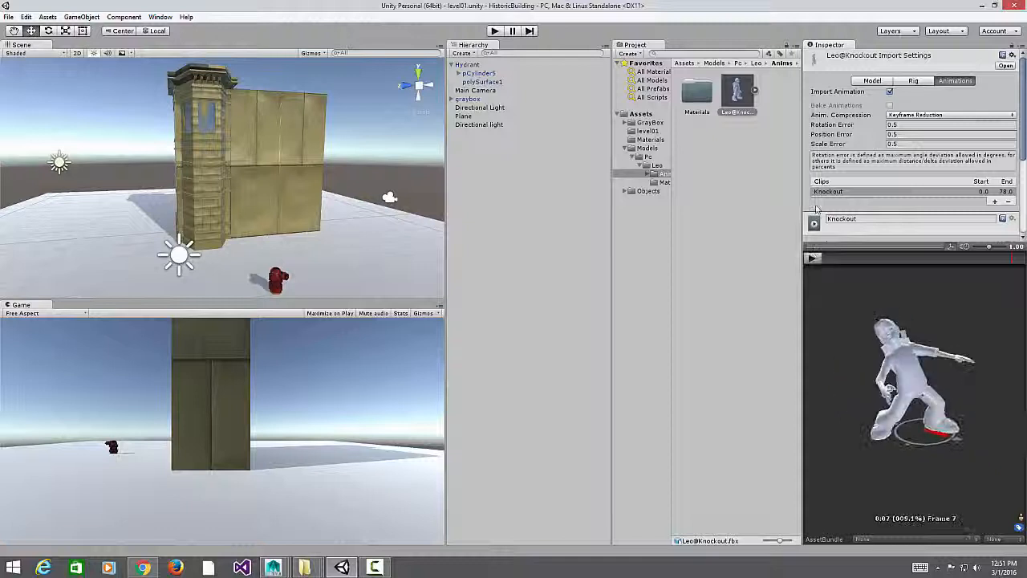
Step: Go back to the Leo folder and check the Leo model's import settings and mesh preview again
{"action": "left_click", "coordinate": [657, 164]}
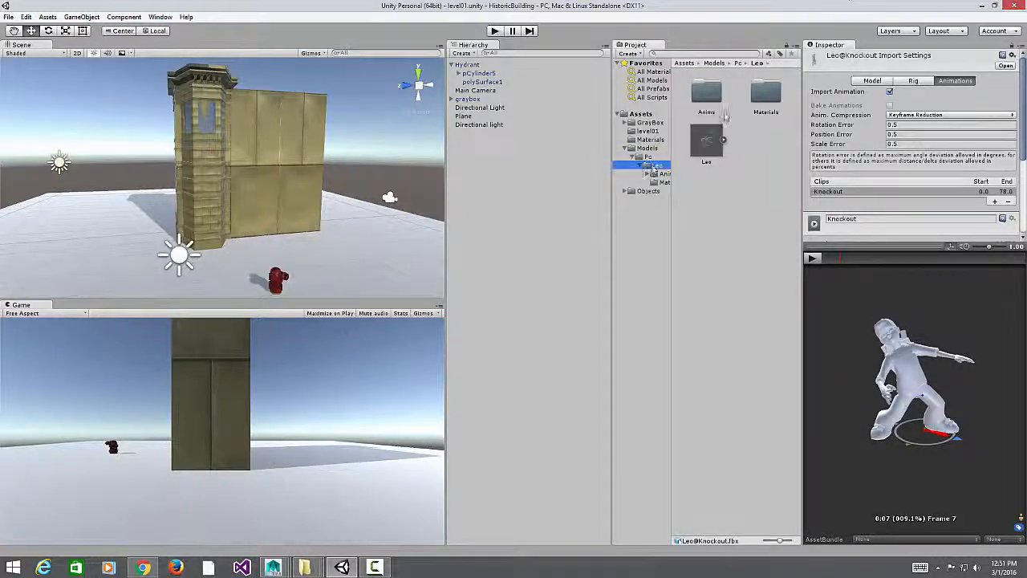
{"action": "left_click", "coordinate": [706, 141]}
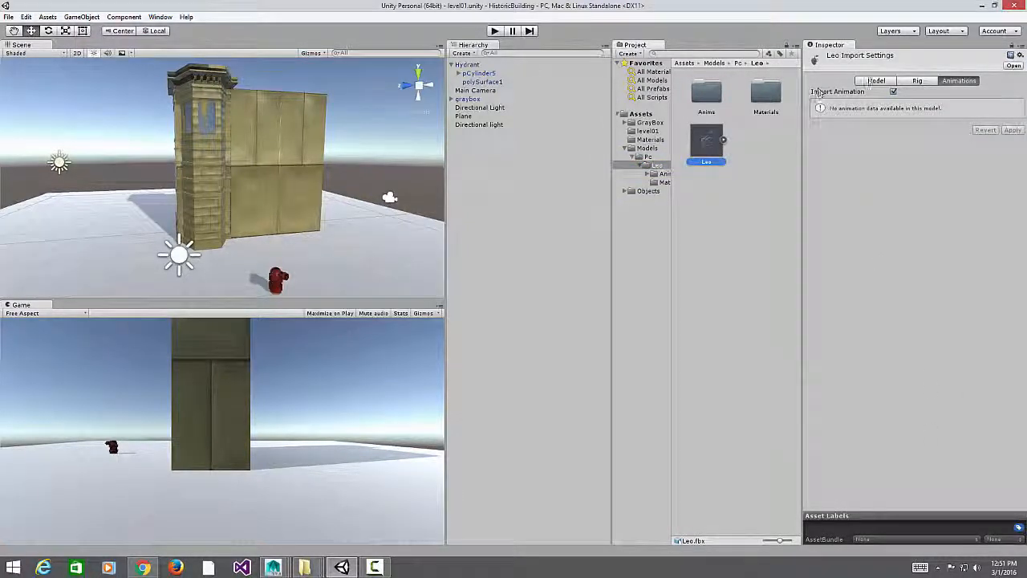
{"action": "left_click", "coordinate": [874, 81]}
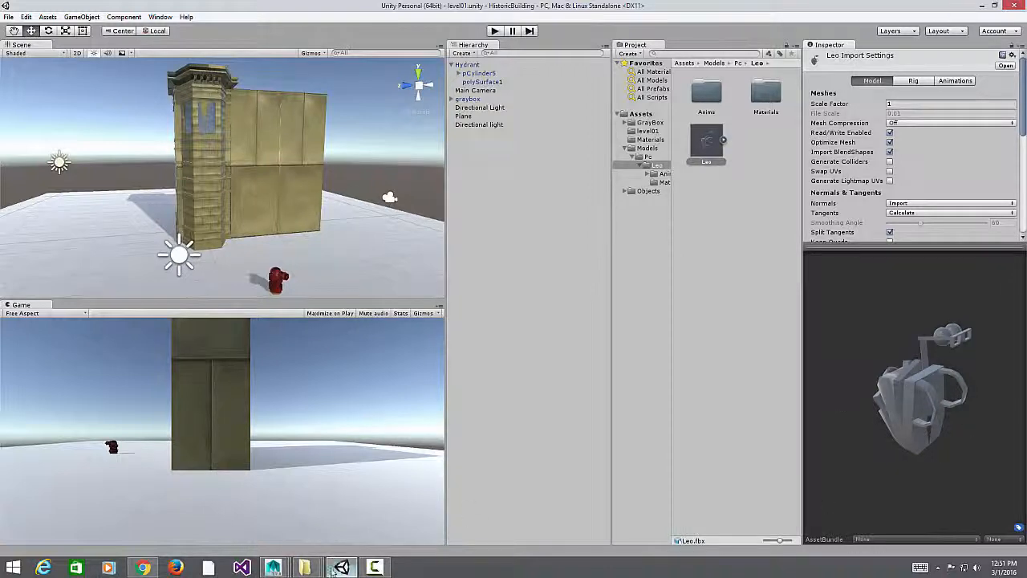
Step: Switch to Maya's leo_GameModel.ma scene and open the Outliner with the character in view
{"action": "left_click", "coordinate": [273, 567]}
{"action": "left_click", "coordinate": [232, 505]}
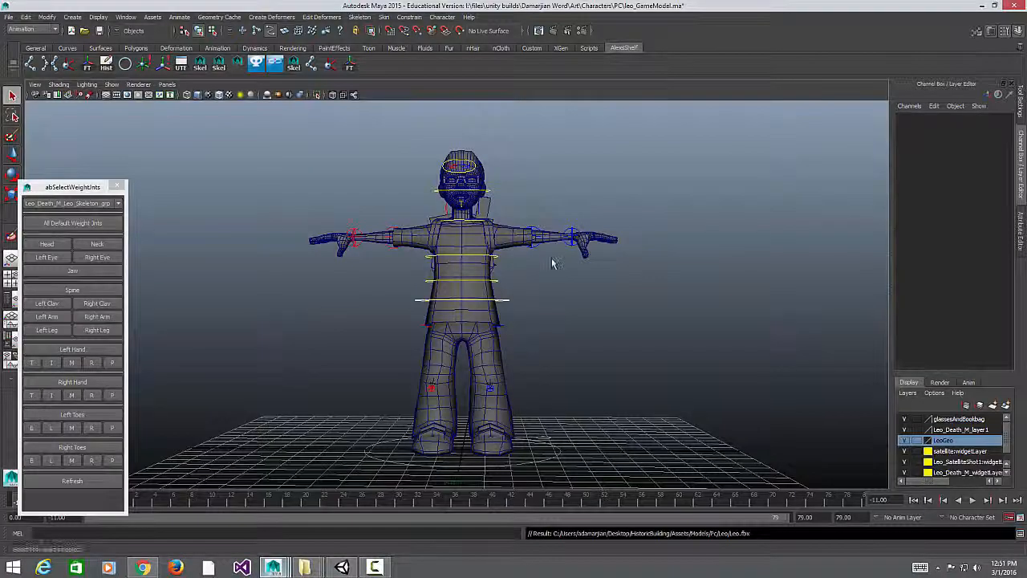
{"action": "left_click_drag", "start_coordinate": [552, 263], "coordinate": [497, 273], "text": "alt"}
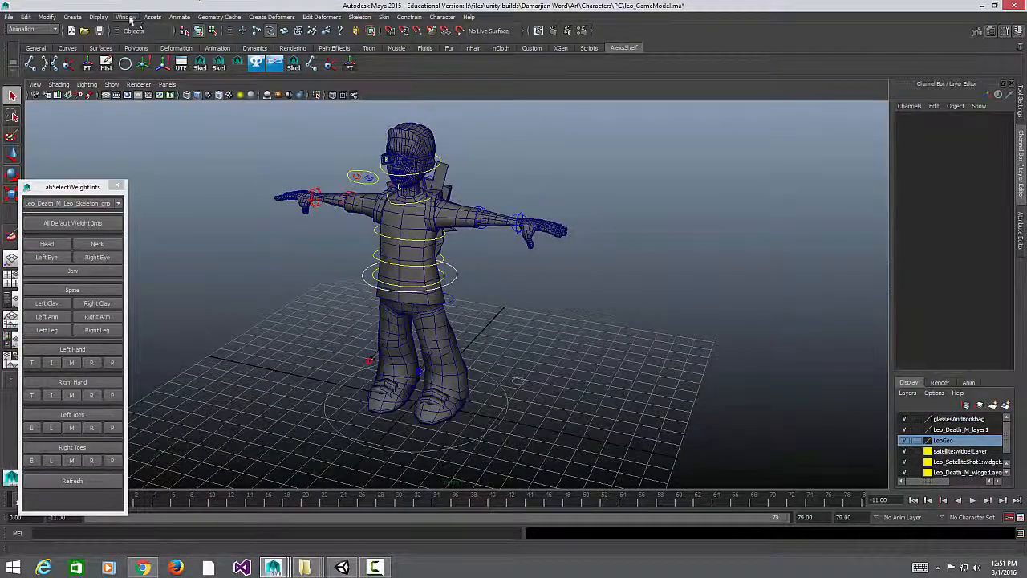
{"action": "left_click", "coordinate": [126, 18]}
{"action": "left_click", "coordinate": [161, 104]}
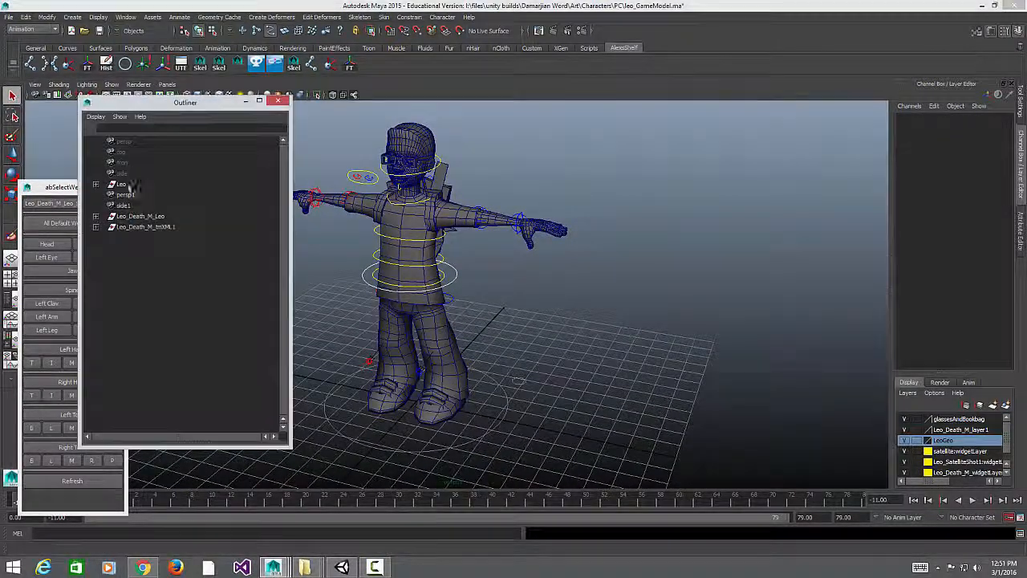
Step: Expand the Leo group and delete the two separate Leo_Death_M groups from the scene
{"action": "left_click", "coordinate": [96, 184]}
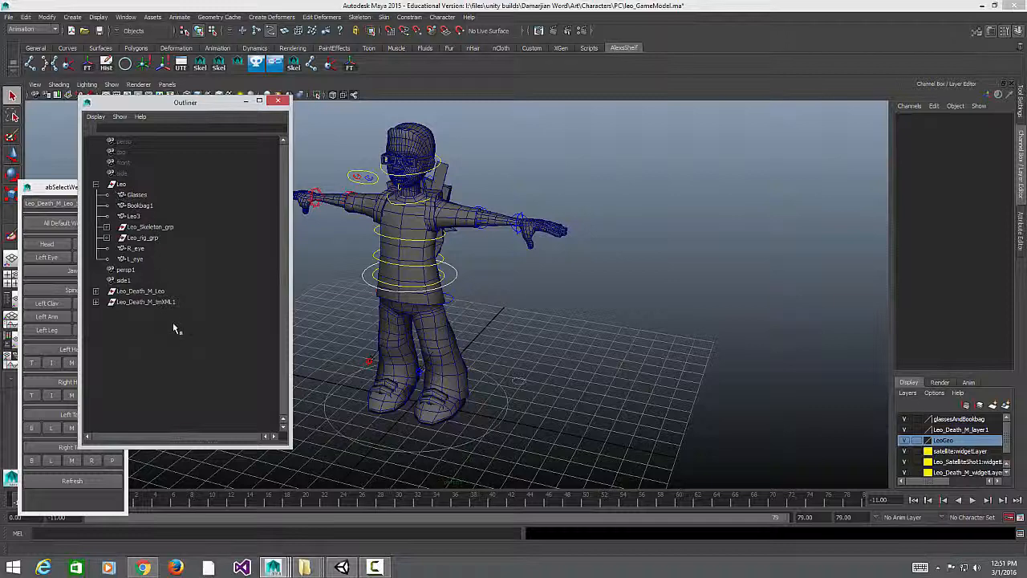
{"action": "left_click", "coordinate": [161, 301]}
{"action": "left_click", "coordinate": [262, 289], "text": "shift"}
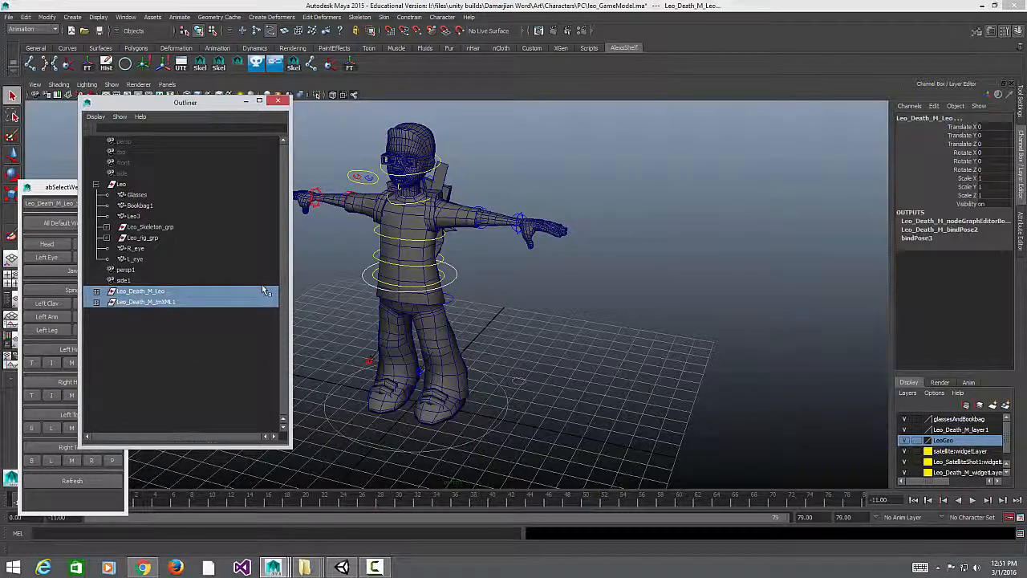
Step: Select the Glasses, Bookbag1 and Leo3 meshes in the Leo group and assign them a new Lambert material
{"action": "left_click", "coordinate": [184, 227]}
{"action": "left_click", "coordinate": [159, 216]}
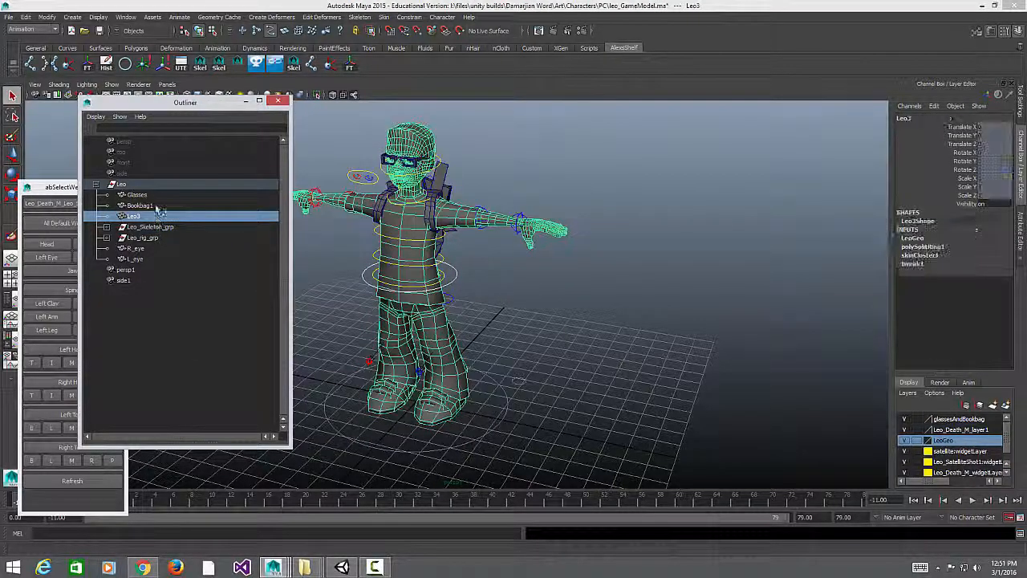
{"action": "left_click", "coordinate": [141, 205]}
{"action": "left_click", "coordinate": [138, 195]}
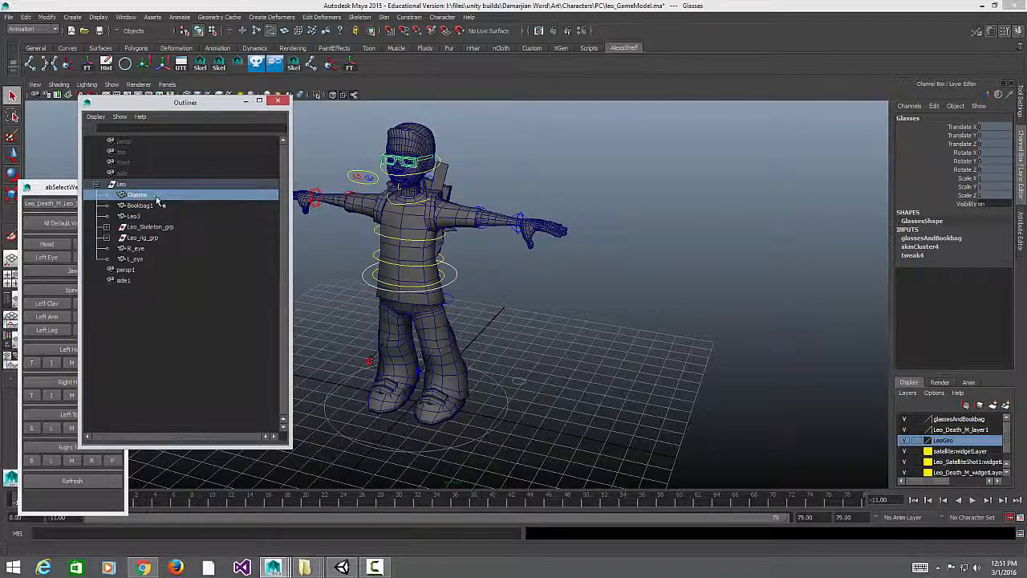
{"action": "left_click", "coordinate": [154, 207], "text": "shift"}
{"action": "left_click", "coordinate": [153, 217], "text": "shift"}
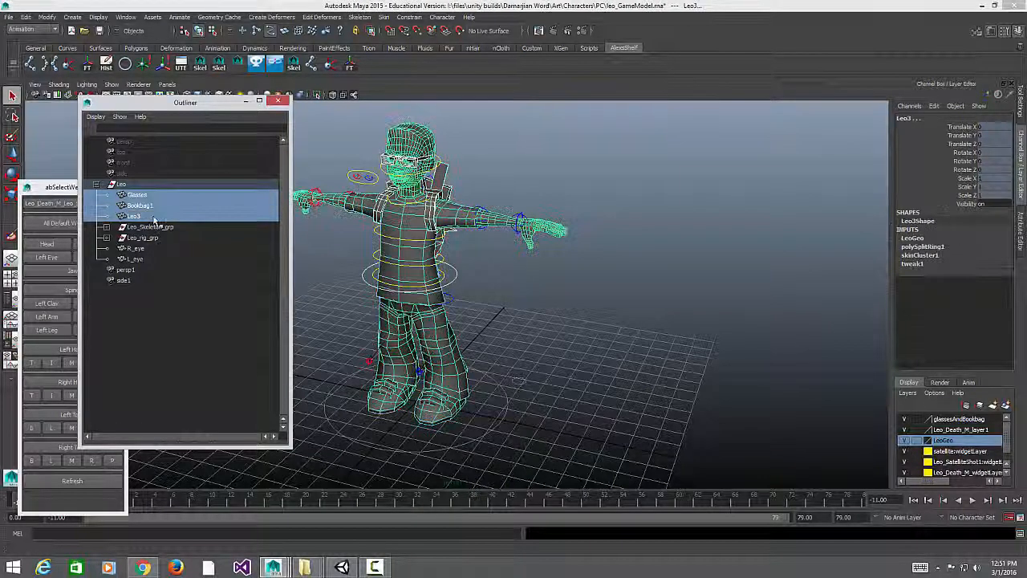
{"action": "left_click_drag", "start_coordinate": [384, 170], "coordinate": [415, 147], "text": "alt"}
{"action": "right_click_drag", "start_coordinate": [415, 147], "coordinate": [440, 339]}
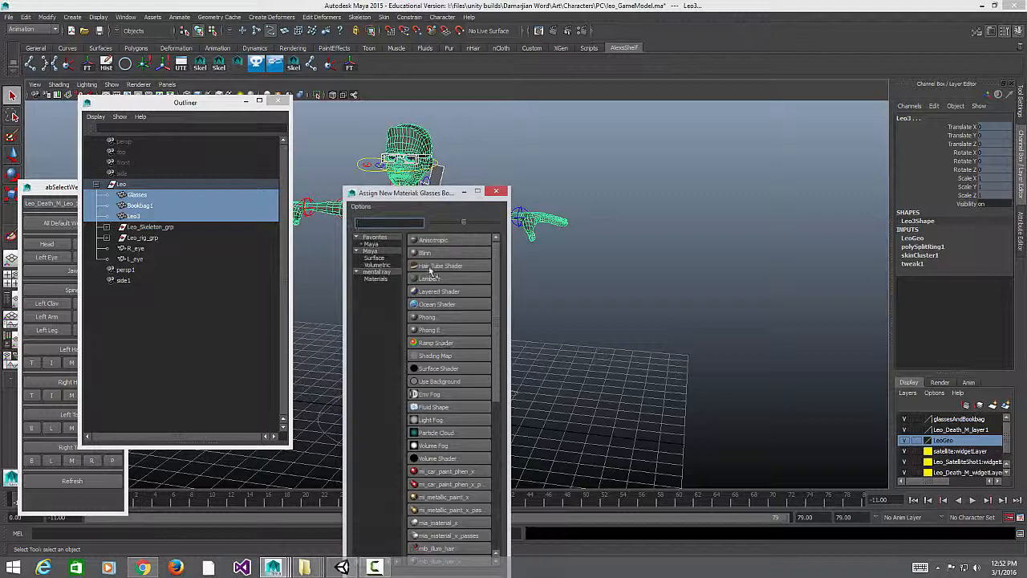
{"action": "left_click", "coordinate": [430, 277]}
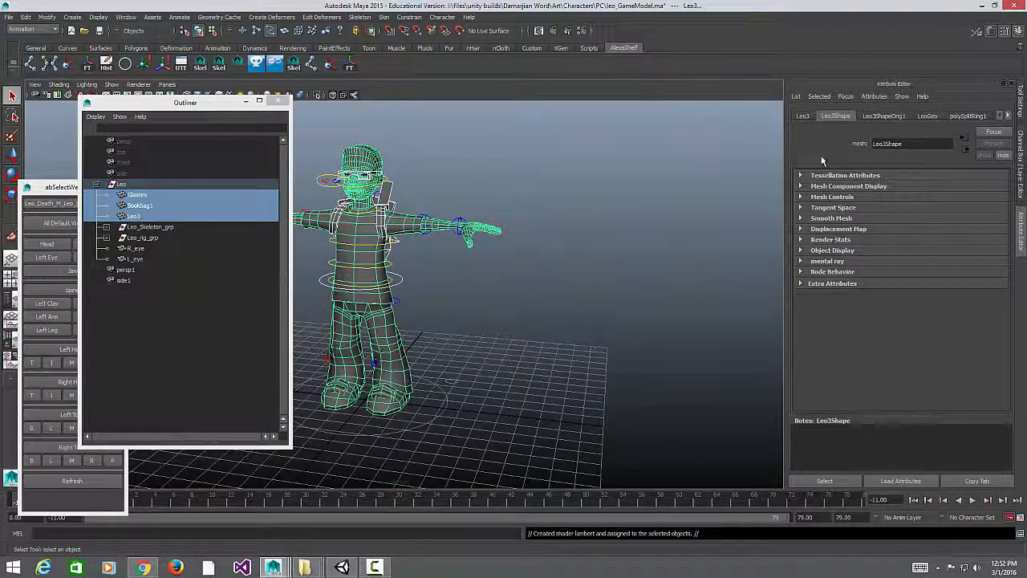
Step: Open the attributes of the material on the selected meshes and rename it Leo
{"action": "right_click_drag", "start_coordinate": [391, 239], "coordinate": [394, 406]}
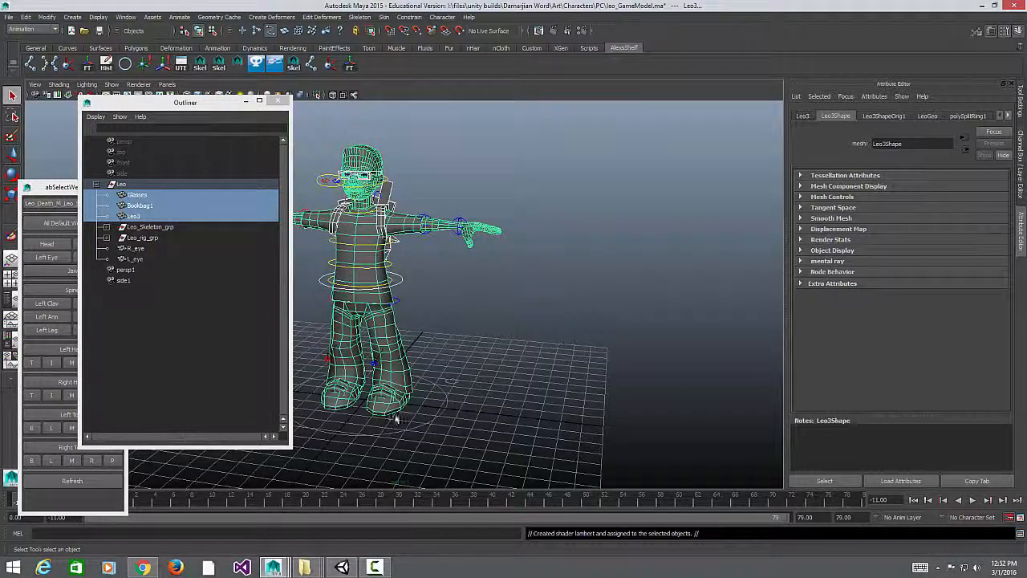
{"action": "left_click_drag", "start_coordinate": [902, 145], "coordinate": [686, 135]}
{"action": "type", "text": "Leo"}
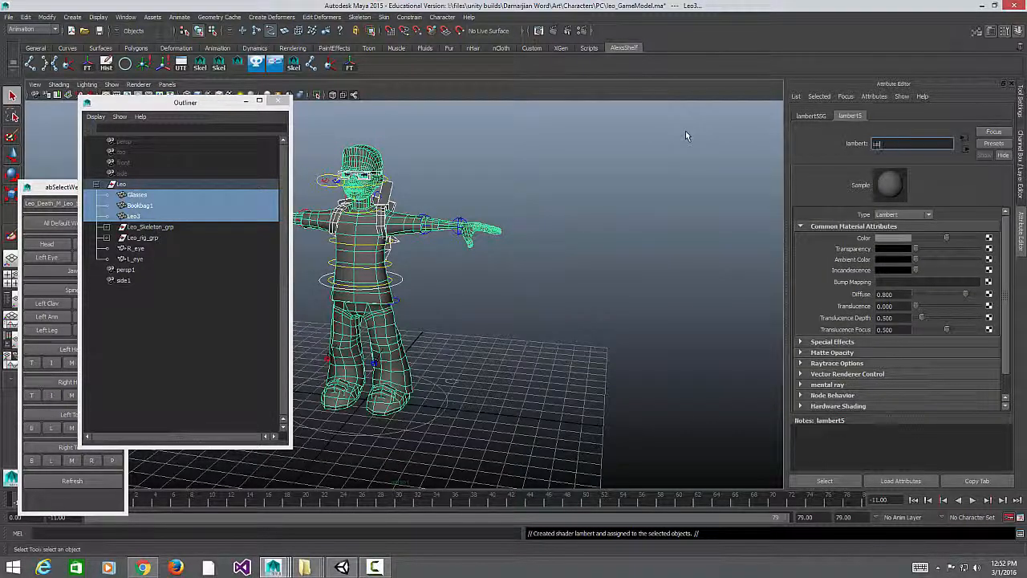
{"action": "key", "text": "Return"}
{"action": "middle_click_drag", "start_coordinate": [471, 194], "coordinate": [515, 198], "text": "alt"}
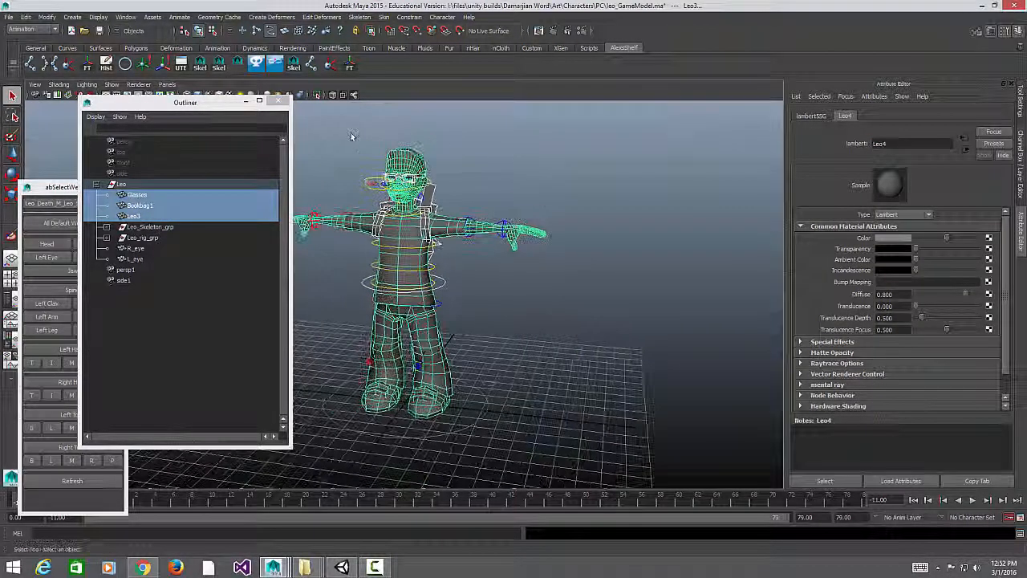
{"action": "left_click_drag", "start_coordinate": [415, 242], "coordinate": [415, 248], "text": "alt"}
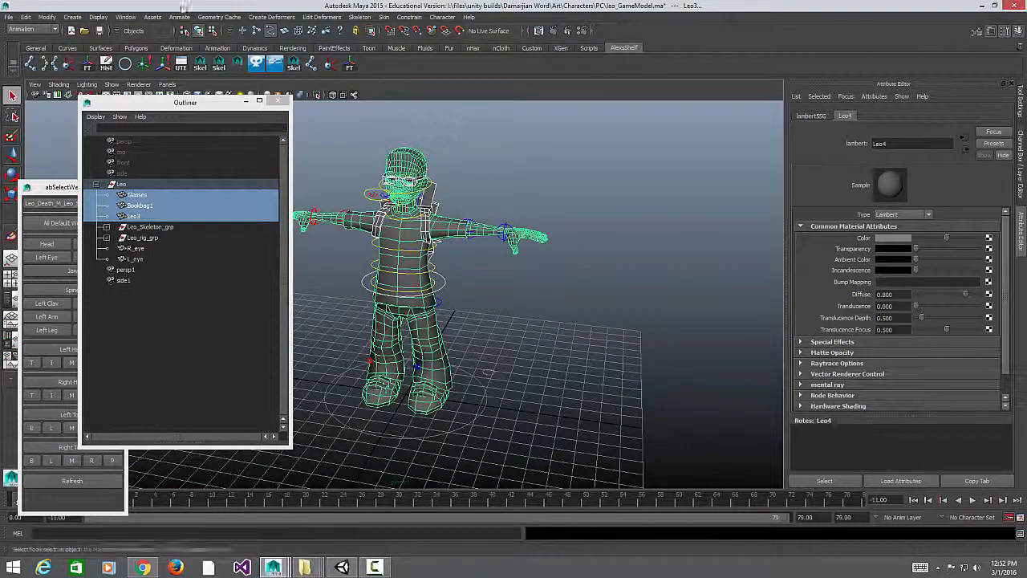
Step: Delete all non-deformer history in the scene
{"action": "left_click", "coordinate": [27, 17]}
{"action": "mouse_move", "coordinate": [64, 137]}
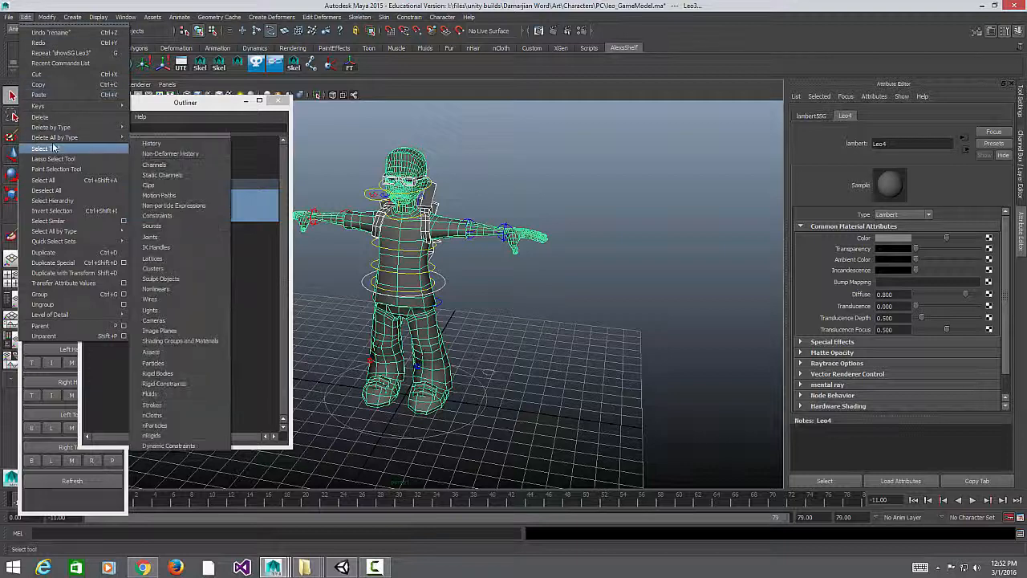
{"action": "left_click", "coordinate": [166, 154]}
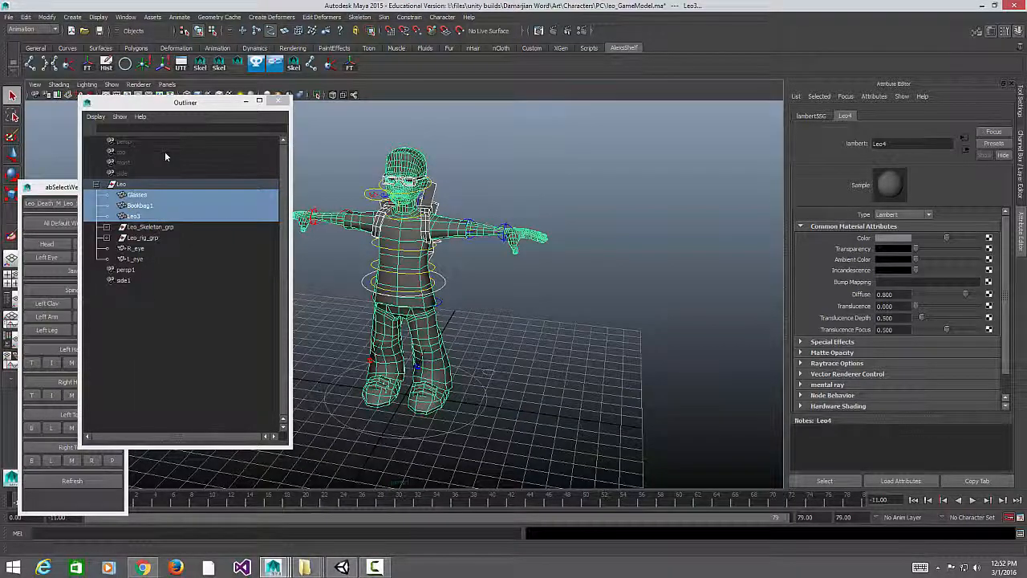
Step: Optimize the scene size to remove unused nodes and deselect the character meshes
{"action": "left_click", "coordinate": [9, 17]}
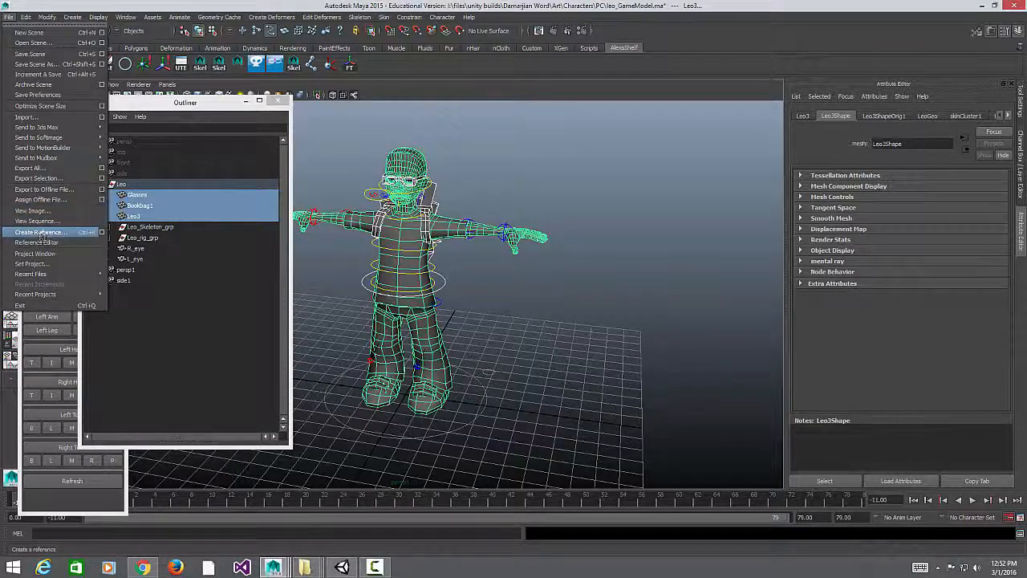
{"action": "left_click", "coordinate": [45, 106]}
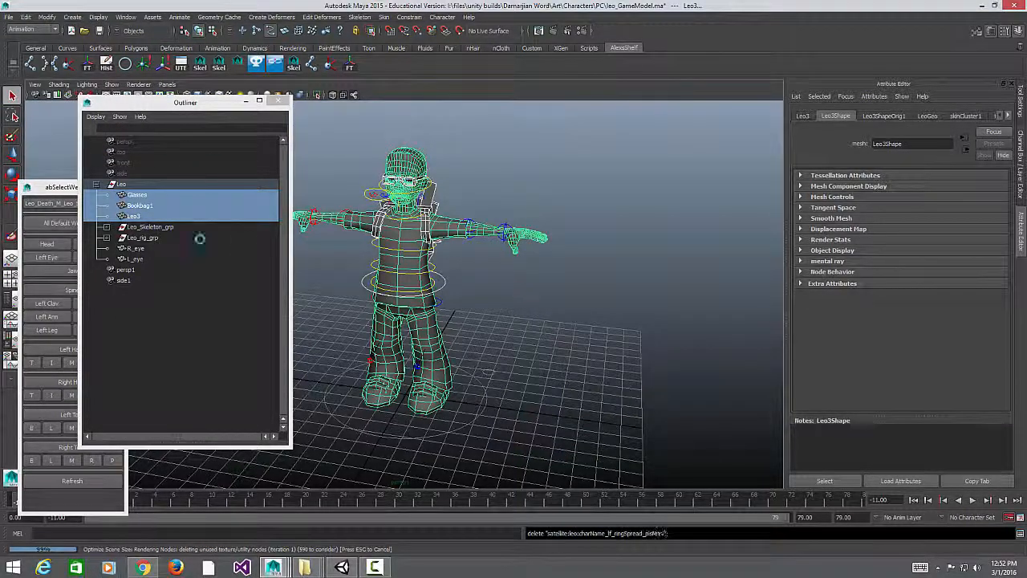
{"action": "left_click_drag", "start_coordinate": [484, 342], "coordinate": [562, 280], "text": "alt"}
{"action": "right_click_drag", "start_coordinate": [562, 280], "coordinate": [575, 324], "text": "alt"}
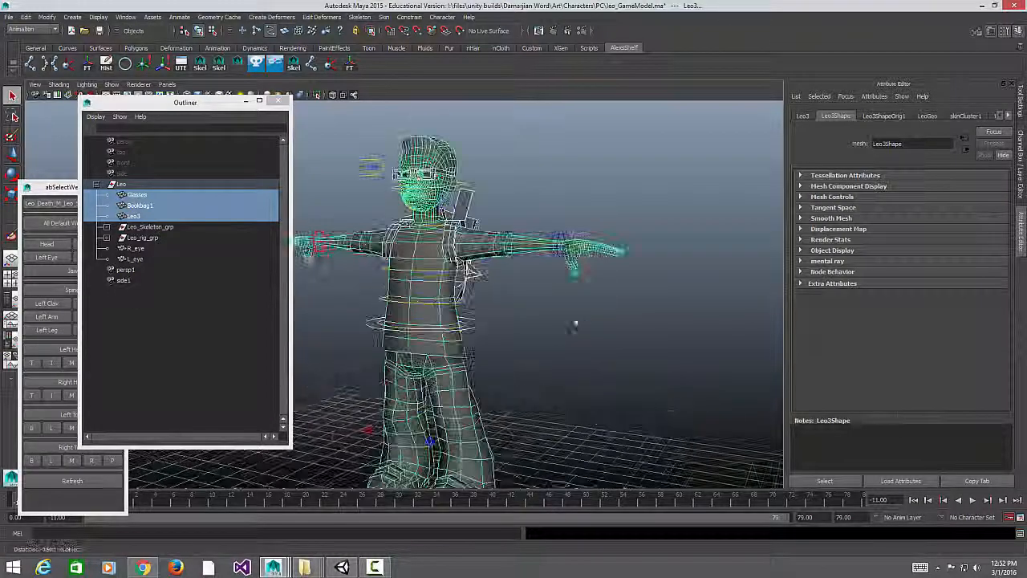
{"action": "left_click", "coordinate": [575, 323]}
{"action": "left_click_drag", "start_coordinate": [488, 278], "coordinate": [543, 292], "text": "alt"}
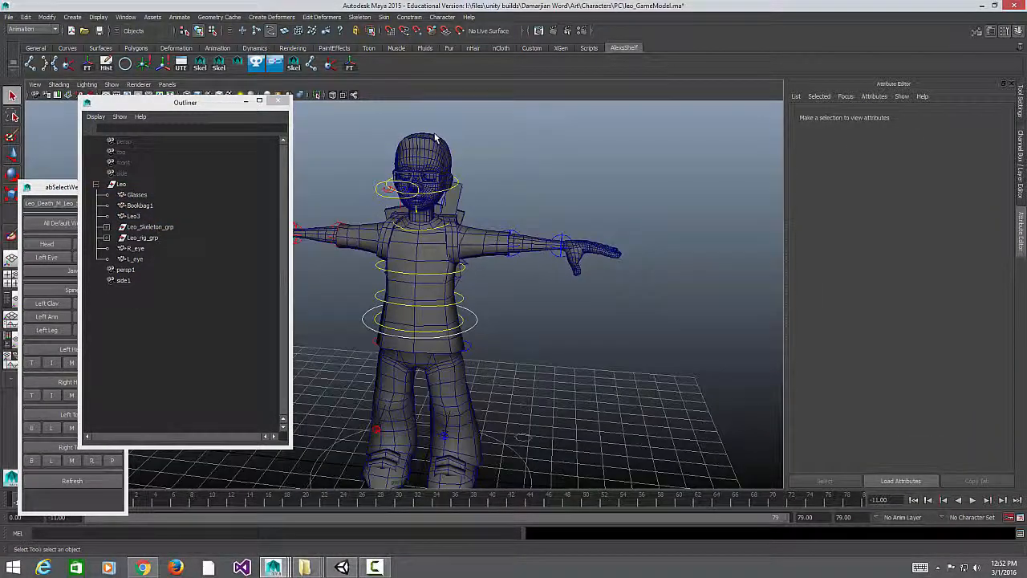
Step: Start an Export All as FBX targeting Leo.fbx in Models/Pc/Leo, with NURBS surfaces converted to NURBS
{"action": "left_click", "coordinate": [8, 16]}
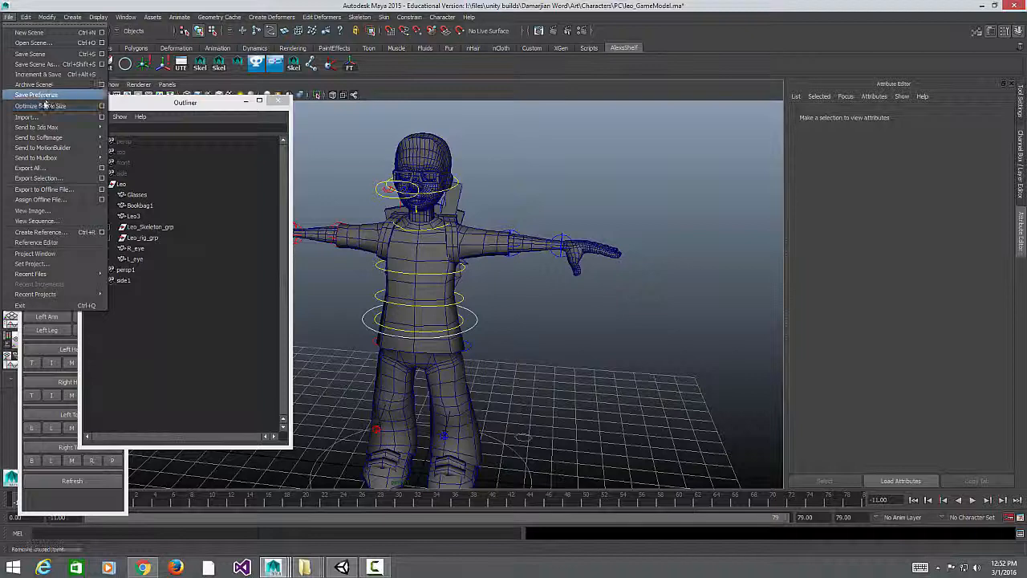
{"action": "left_click", "coordinate": [45, 172]}
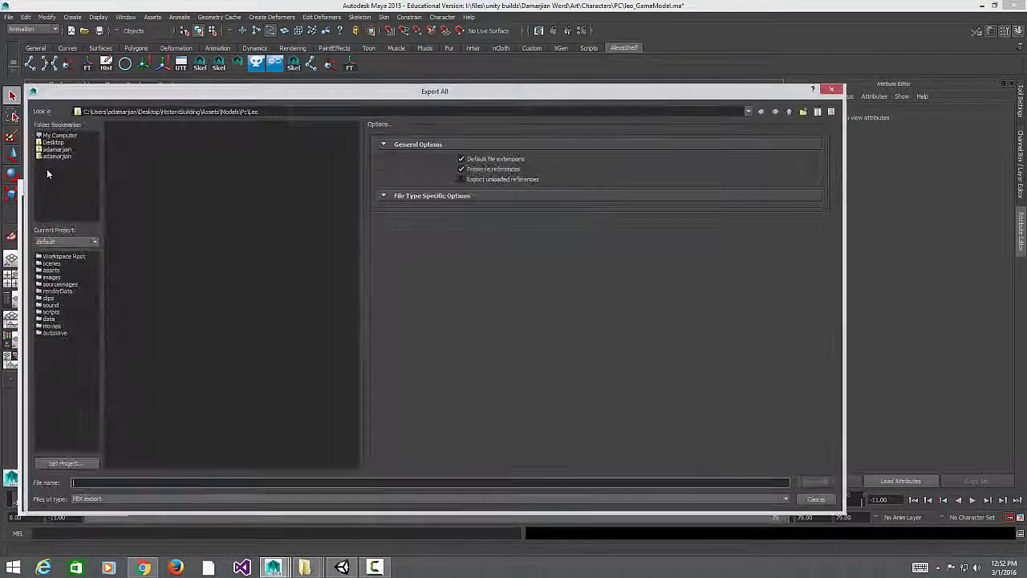
{"action": "left_click", "coordinate": [124, 143]}
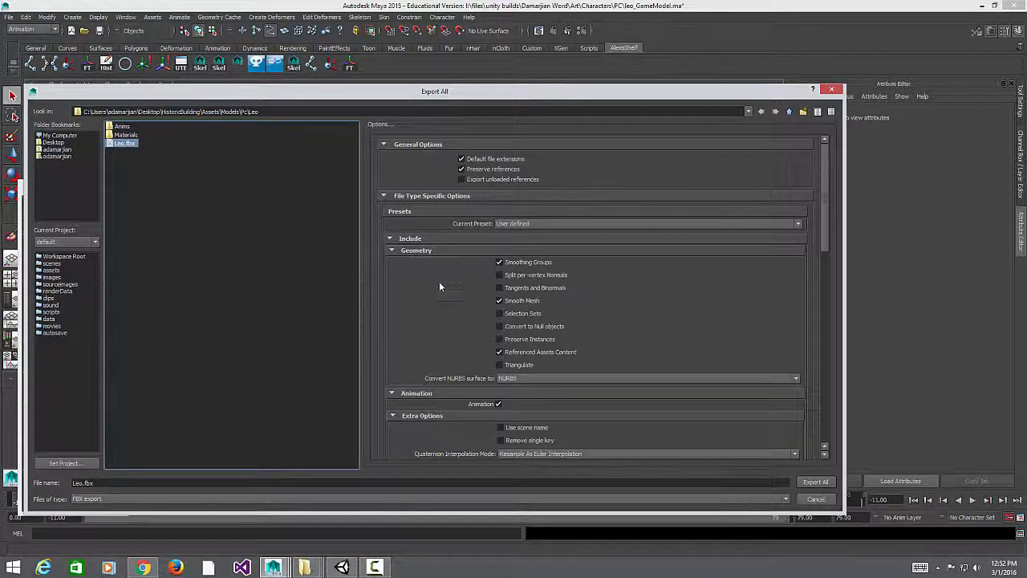
{"action": "scroll", "coordinate": [440, 282], "scroll_direction": "down", "scroll_amount": 3}
{"action": "left_click", "coordinate": [528, 281]}
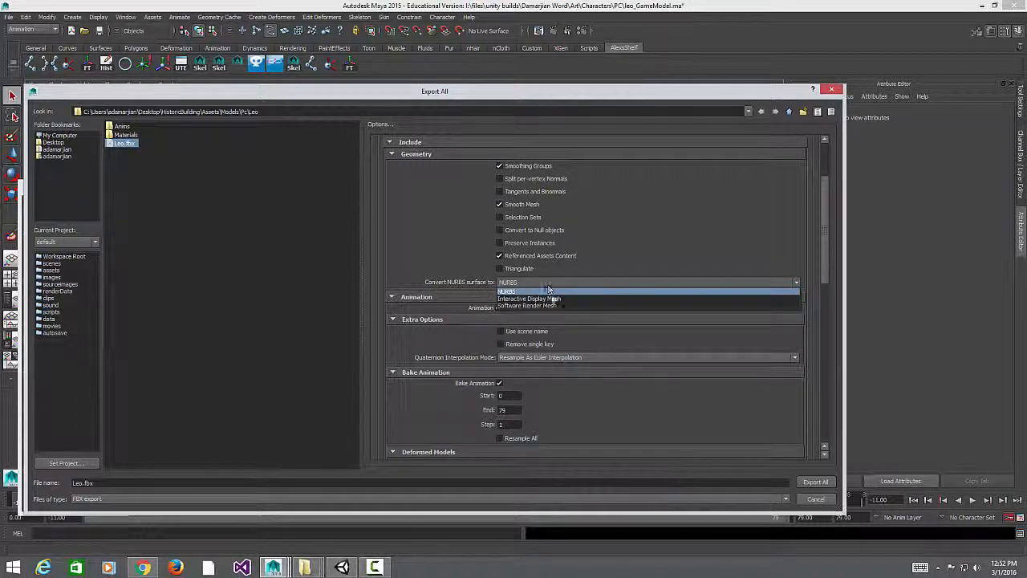
{"action": "left_click", "coordinate": [511, 290]}
Step: Turn off Animation in the FBX options, review the remaining settings, and export over the existing Leo.fbx
{"action": "scroll", "coordinate": [423, 273], "scroll_direction": "down", "scroll_amount": 2}
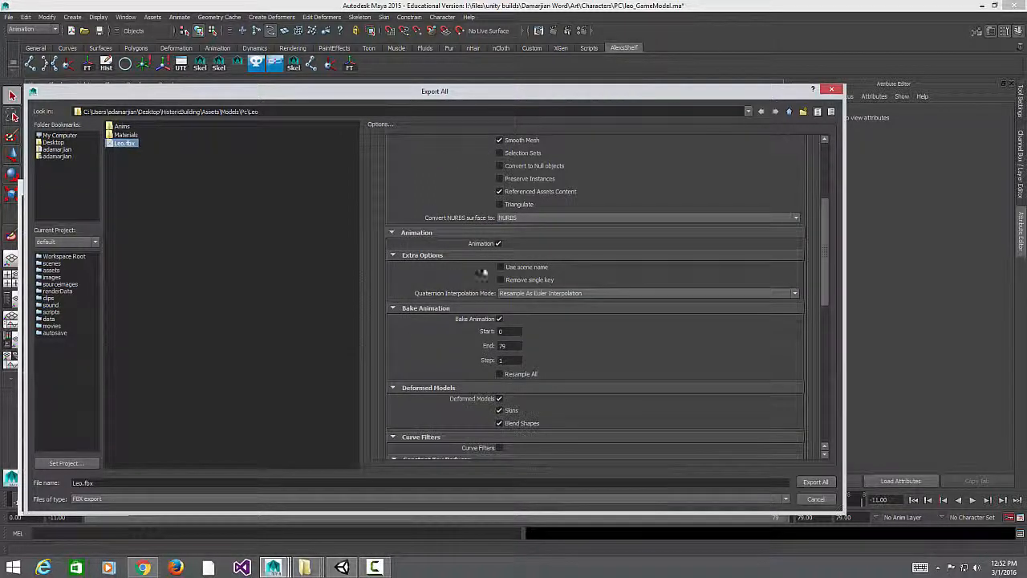
{"action": "left_click", "coordinate": [498, 244]}
{"action": "scroll", "coordinate": [448, 291], "scroll_direction": "down", "scroll_amount": 5}
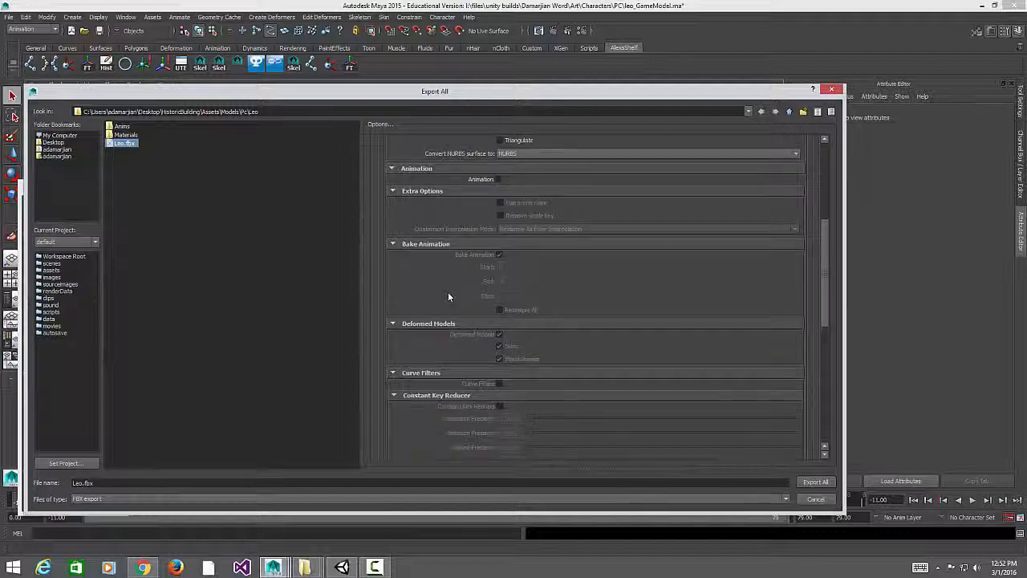
{"action": "scroll", "coordinate": [450, 291], "scroll_direction": "down", "scroll_amount": 8}
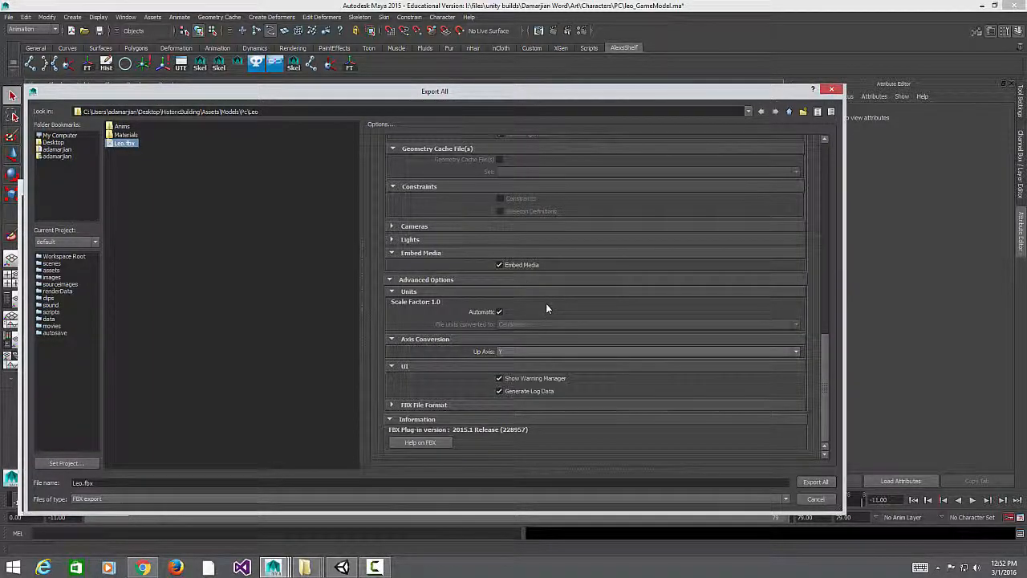
{"action": "scroll", "coordinate": [547, 308], "scroll_direction": "up", "scroll_amount": 15}
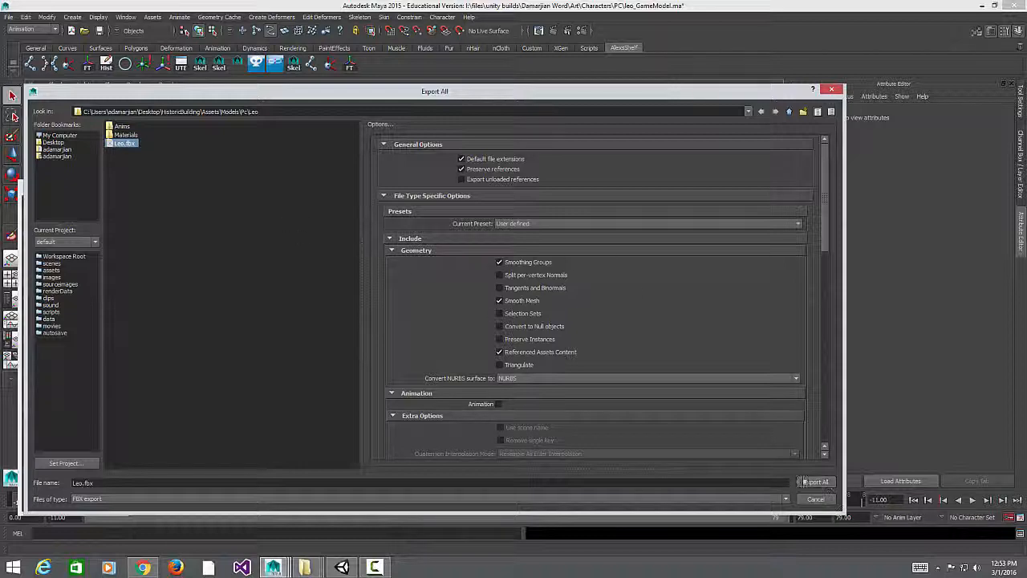
{"action": "left_click", "coordinate": [816, 482]}
{"action": "left_click", "coordinate": [411, 316]}
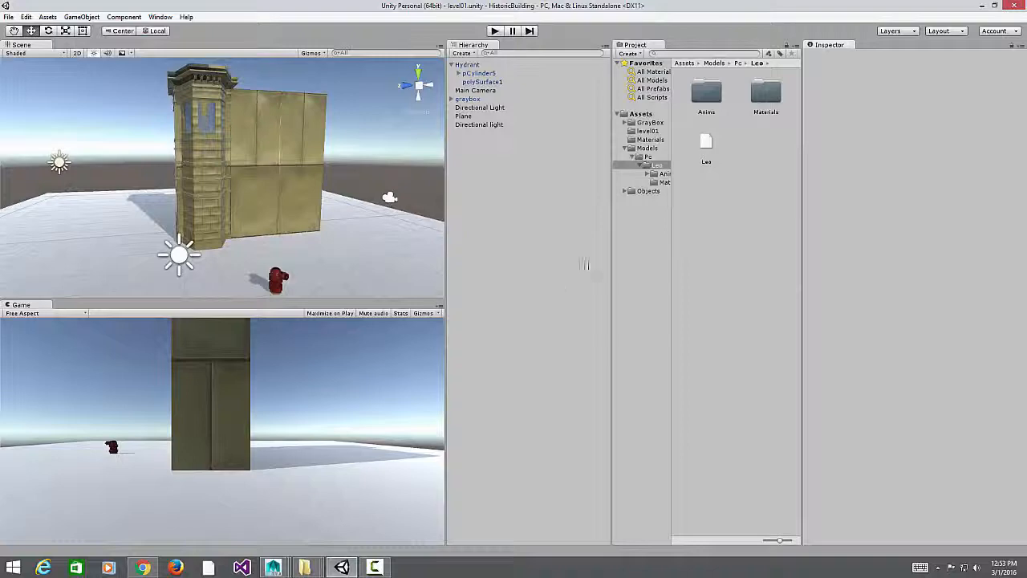
Step: Return to the Maya scene, review the FBX export warnings and dismiss them
{"action": "mouse_move", "coordinate": [273, 568]}
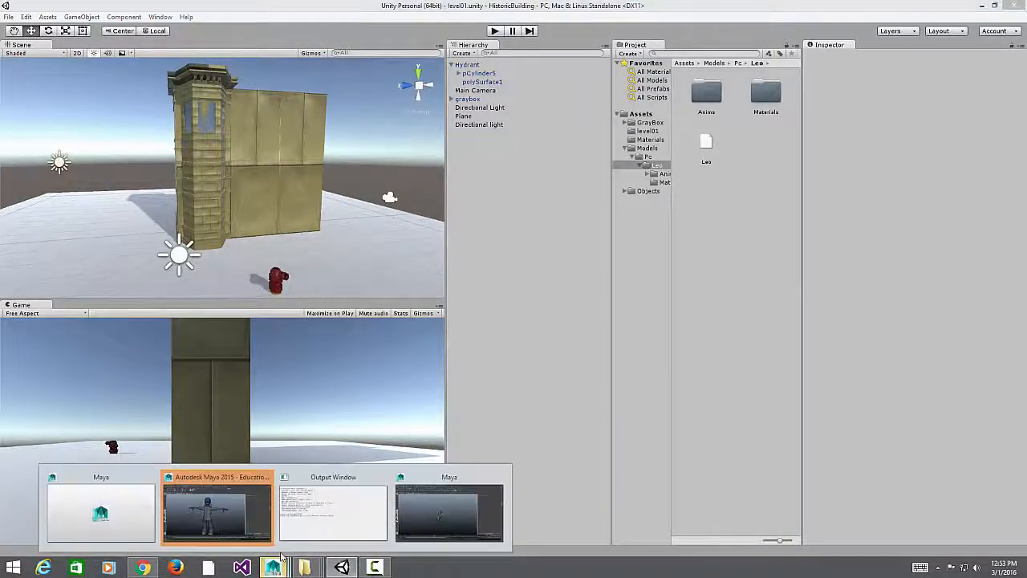
{"action": "left_click", "coordinate": [217, 513]}
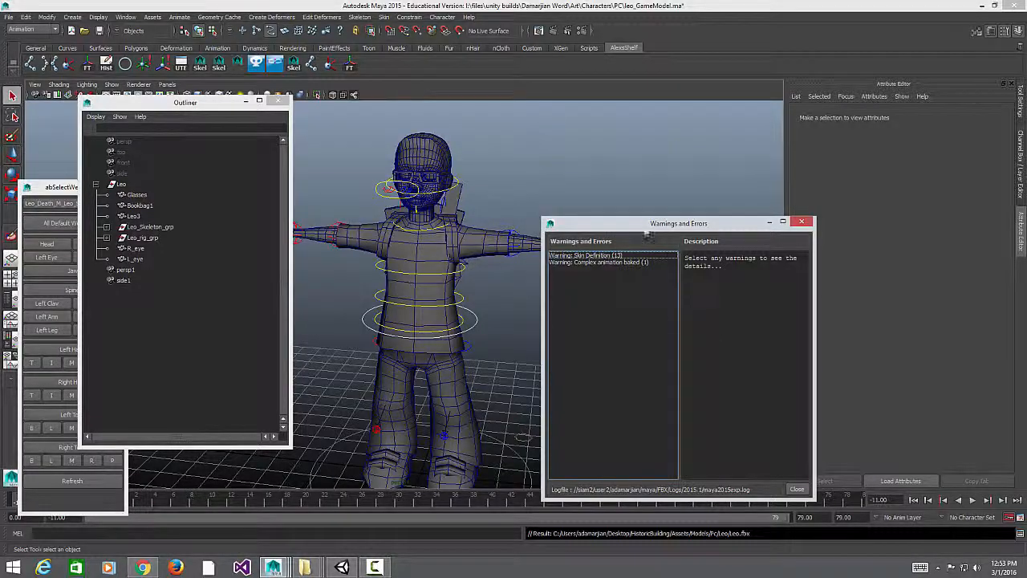
{"action": "left_click", "coordinate": [520, 240]}
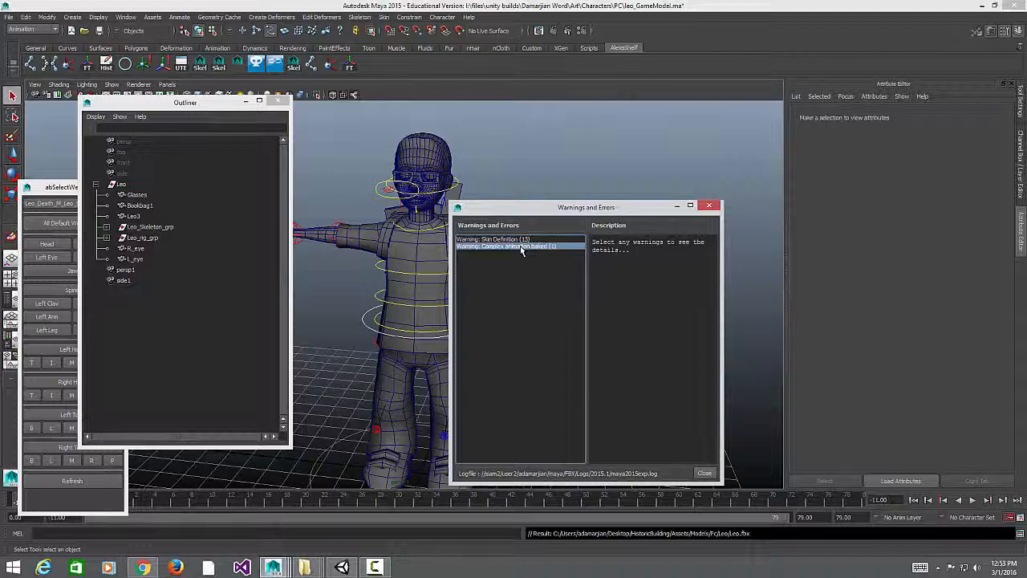
{"action": "left_click", "coordinate": [704, 473]}
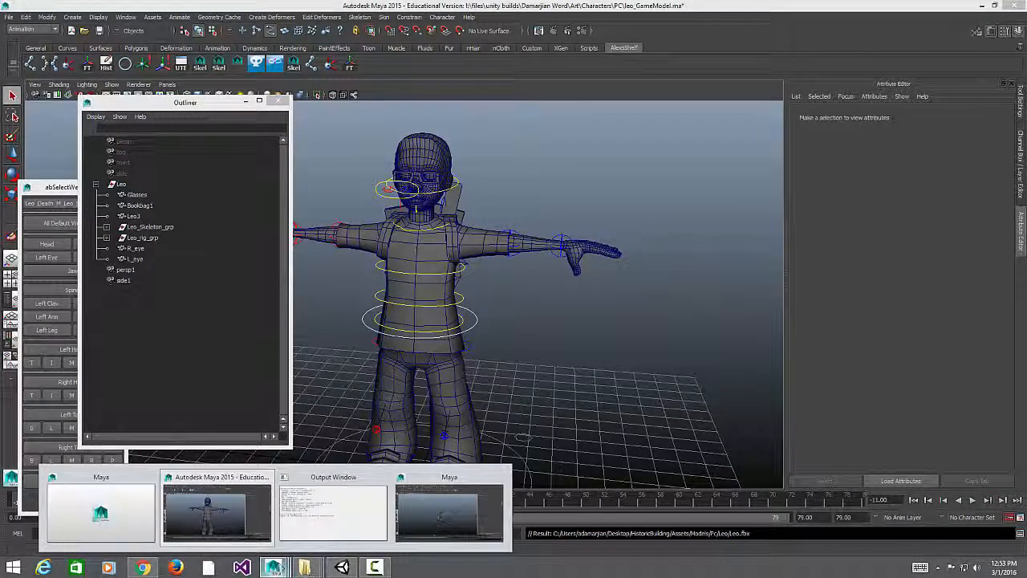
Step: Switch to Unity and place the re-exported Leo model in the scene in front of the building
{"action": "left_click", "coordinate": [342, 568]}
{"action": "left_click", "coordinate": [706, 141]}
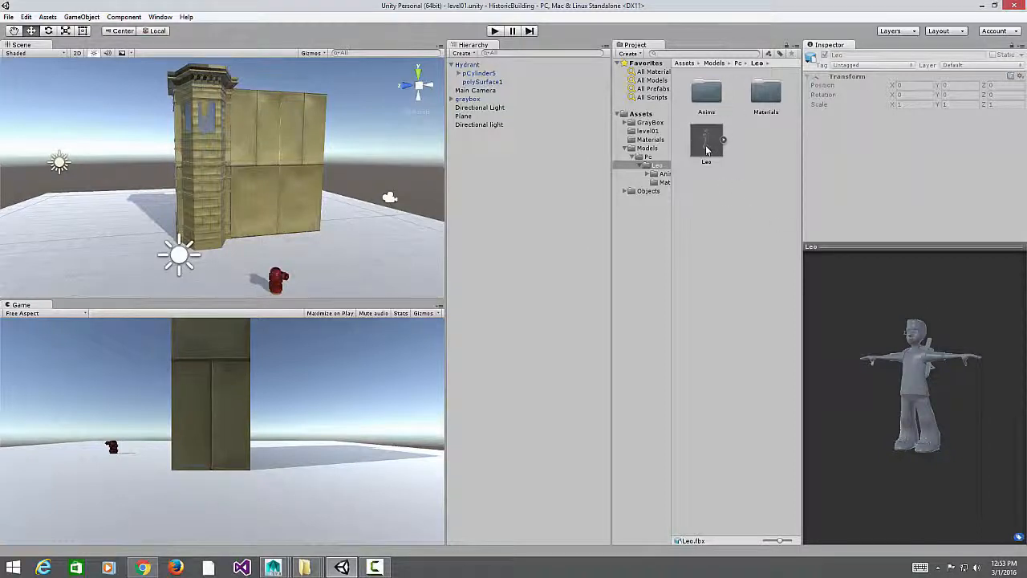
{"action": "left_click_drag", "start_coordinate": [706, 150], "coordinate": [231, 254]}
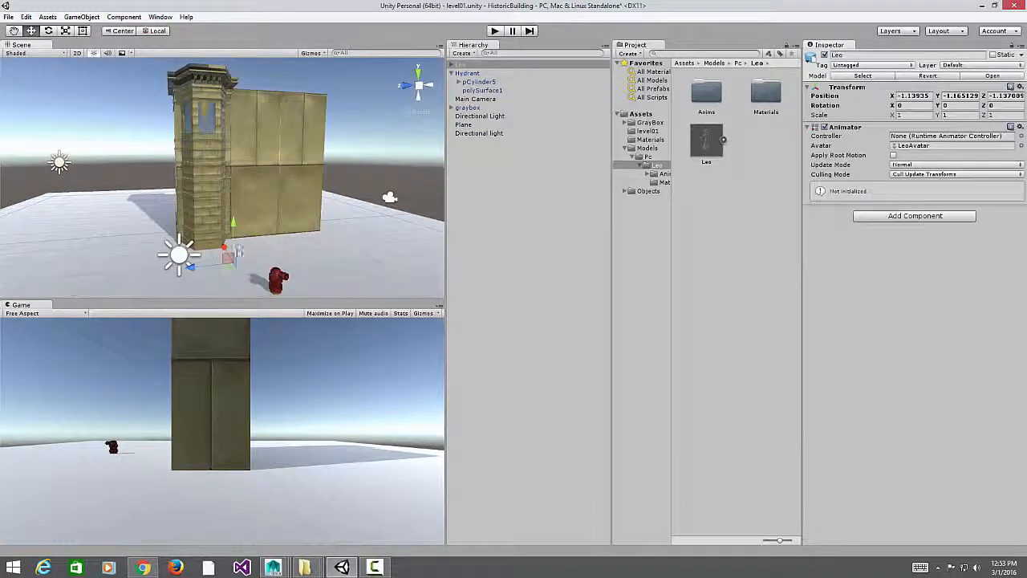
Step: Scale Leo up uniformly to about 12.47 and move him beside the hydrant at about X -4.04, Y 0.05, Z -1.18
{"action": "middle_click_drag", "start_coordinate": [237, 251], "coordinate": [254, 237]}
{"action": "scroll", "coordinate": [254, 237], "scroll_direction": "up", "scroll_amount": 1}
{"action": "key", "text": "r"}
{"action": "left_click_drag", "start_coordinate": [249, 260], "coordinate": [875, 16]}
{"action": "key", "text": "w"}
{"action": "left_click_drag", "start_coordinate": [250, 222], "coordinate": [297, 195]}
Step: Set the transform handle to Pivot mode and scale Leo down uniformly to about 7.52
{"action": "scroll", "coordinate": [315, 249], "scroll_direction": "up", "scroll_amount": 2}
{"action": "left_click_drag", "start_coordinate": [337, 243], "coordinate": [322, 277], "text": "alt"}
{"action": "middle_click_drag", "start_coordinate": [323, 277], "coordinate": [277, 232]}
{"action": "key", "text": "r"}
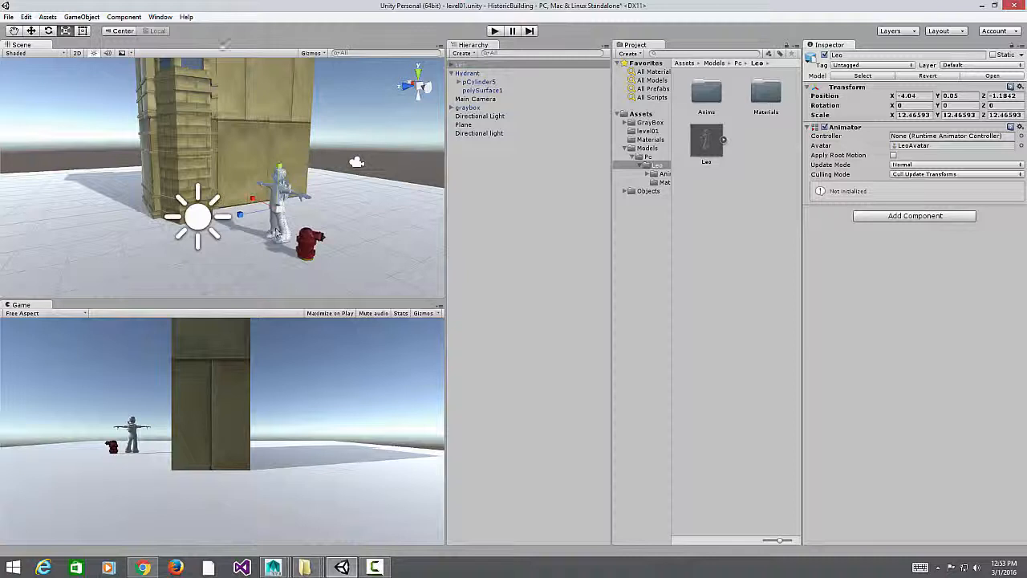
{"action": "left_click", "coordinate": [119, 30]}
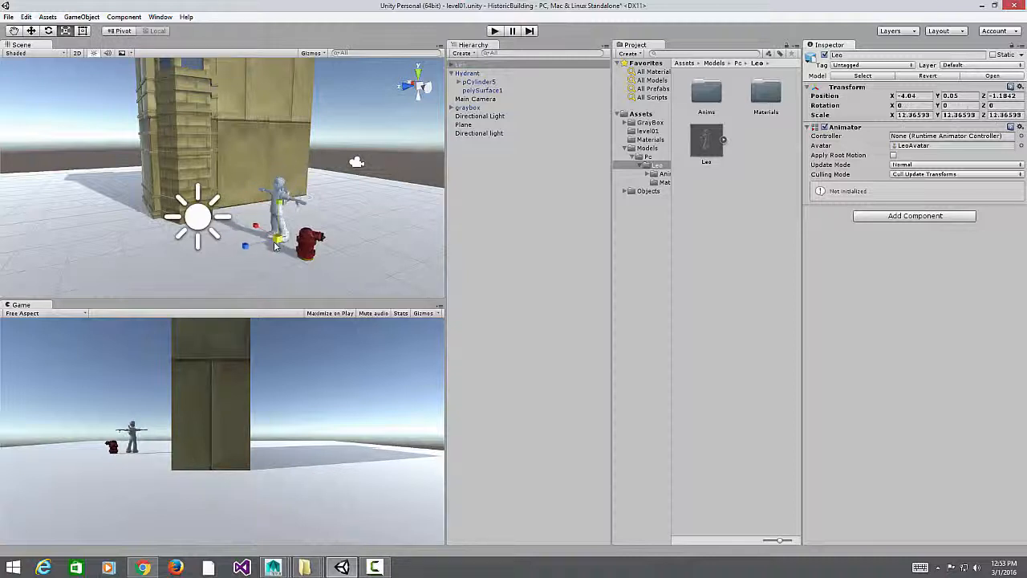
{"action": "left_click_drag", "start_coordinate": [275, 246], "coordinate": [329, 203]}
Step: Inspect the placed Leo character up close and open the Leo model asset's import settings
{"action": "scroll", "coordinate": [269, 205], "scroll_direction": "up", "scroll_amount": 3}
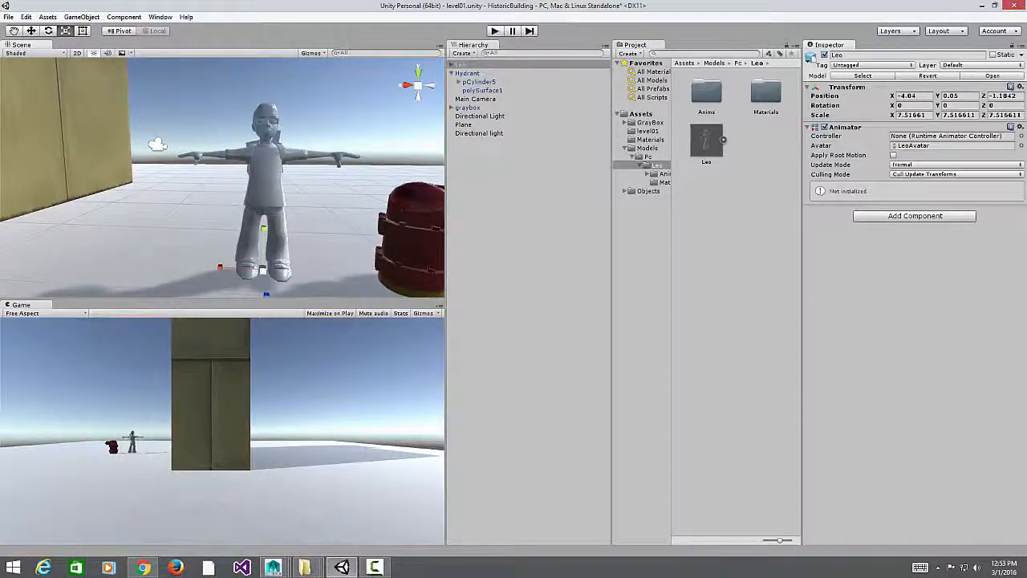
{"action": "left_click_drag", "start_coordinate": [276, 174], "coordinate": [297, 175], "text": "alt"}
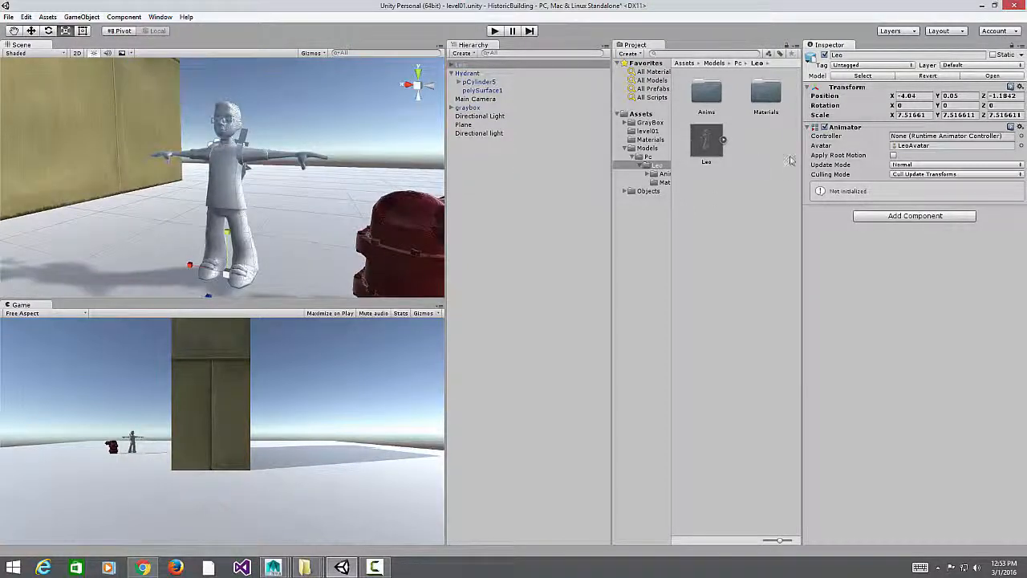
{"action": "left_click", "coordinate": [722, 159]}
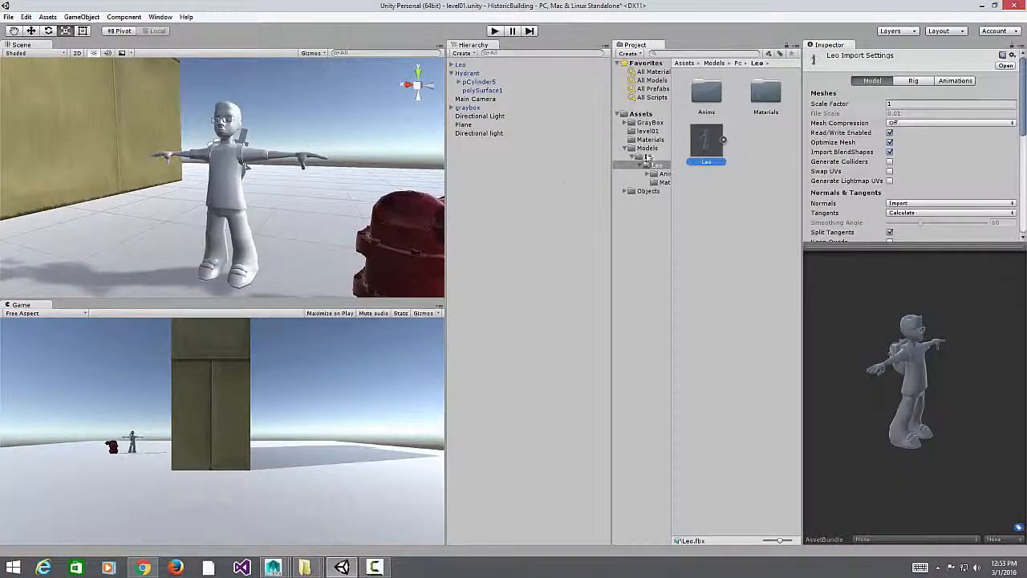
Step: Create a prefab from the scene's Leo character in the Leo folder and name it LeoPrefab
{"action": "left_click_drag", "start_coordinate": [463, 66], "coordinate": [732, 220]}
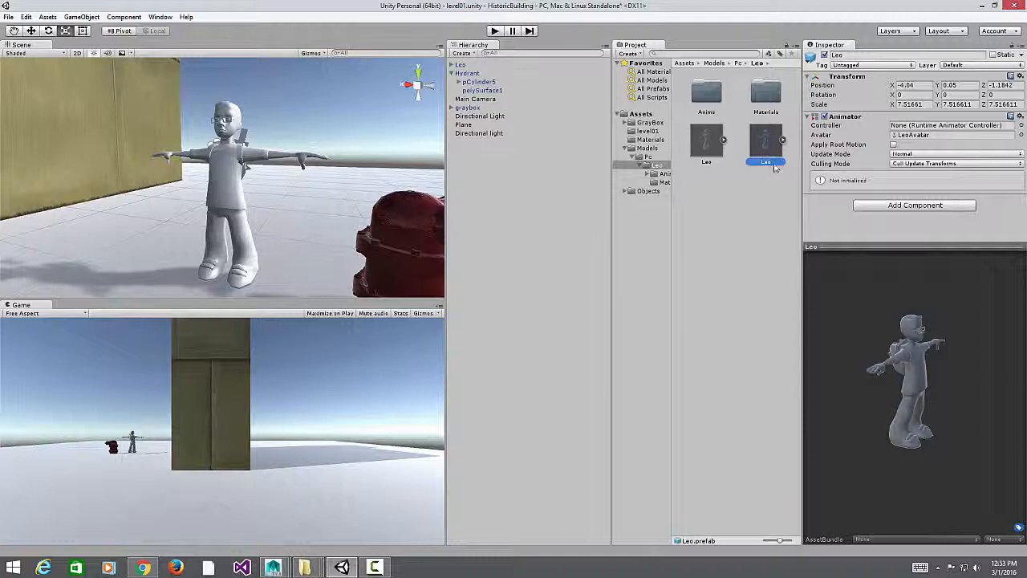
{"action": "left_click", "coordinate": [768, 162]}
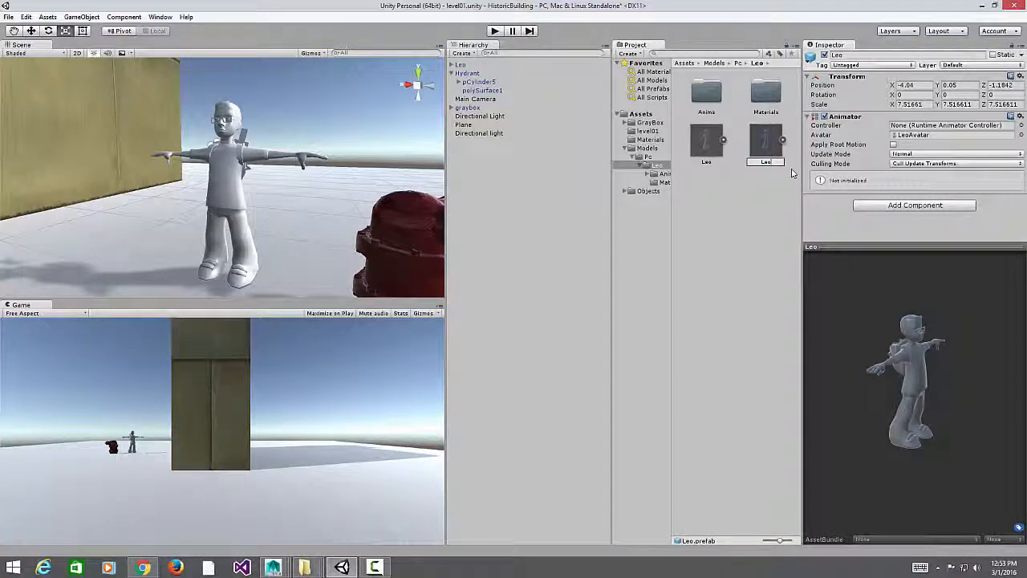
{"action": "type", "text": "Prefab"}
{"action": "key", "text": "Return"}
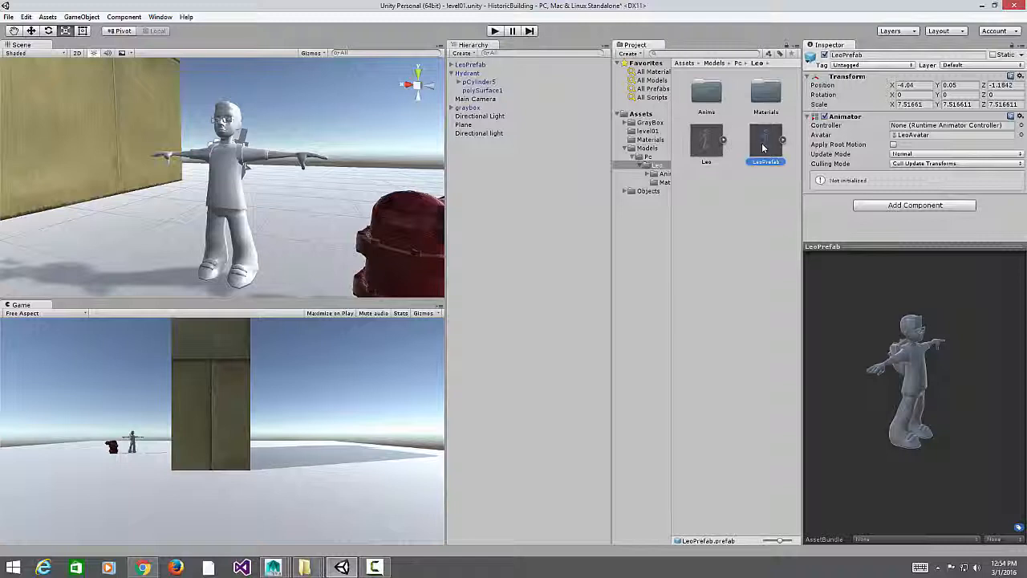
Step: Turn off Import Animation in the Leo model's import settings and apply the change
{"action": "left_click", "coordinate": [707, 143]}
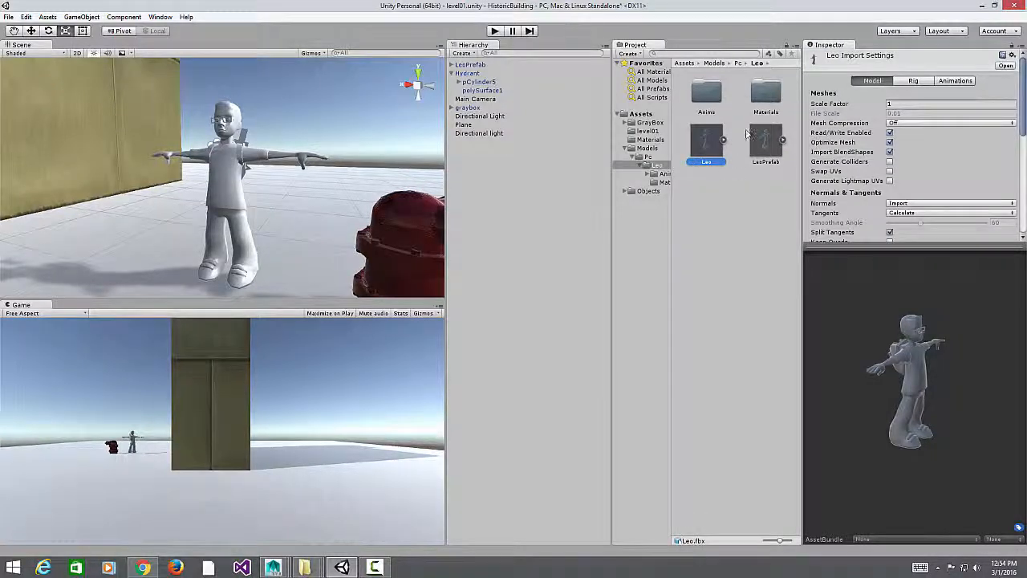
{"action": "left_click", "coordinate": [914, 82]}
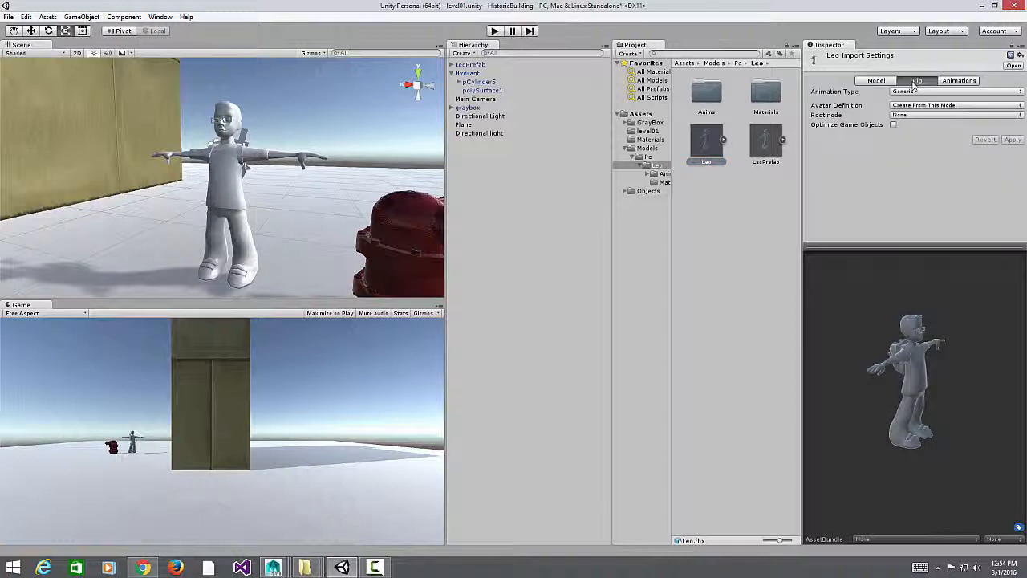
{"action": "left_click", "coordinate": [960, 82]}
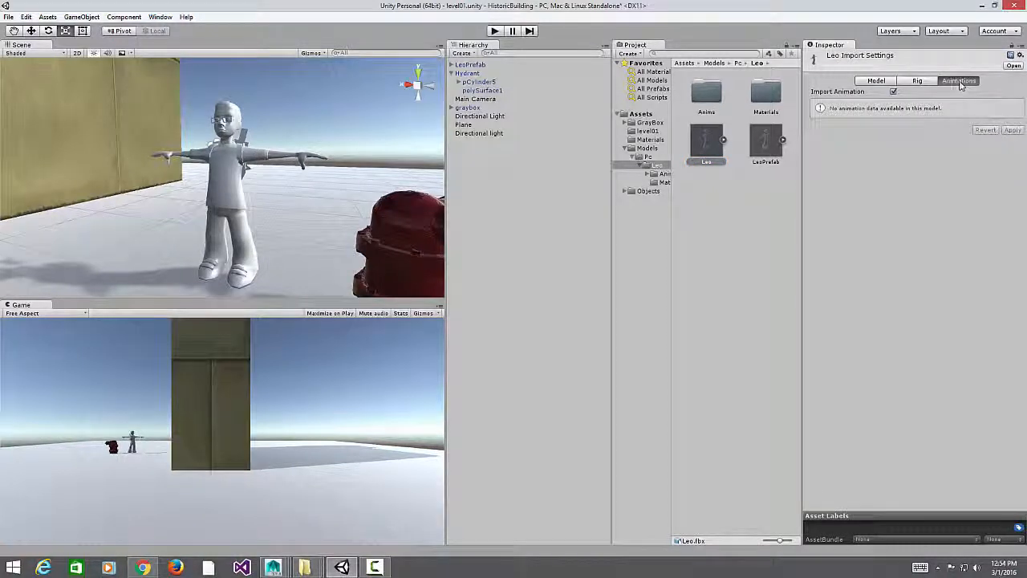
{"action": "left_click", "coordinate": [894, 92]}
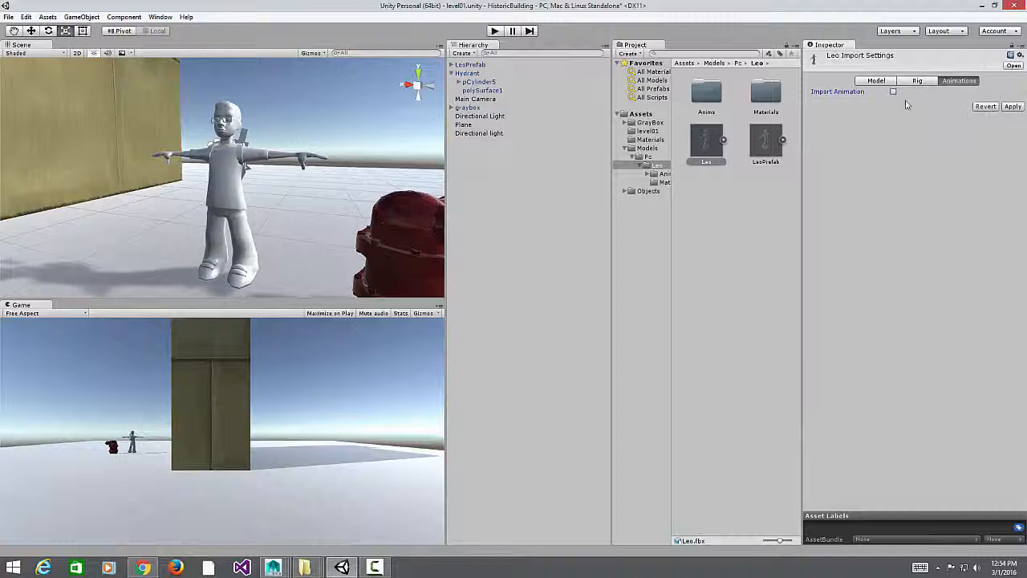
{"action": "left_click", "coordinate": [1013, 107]}
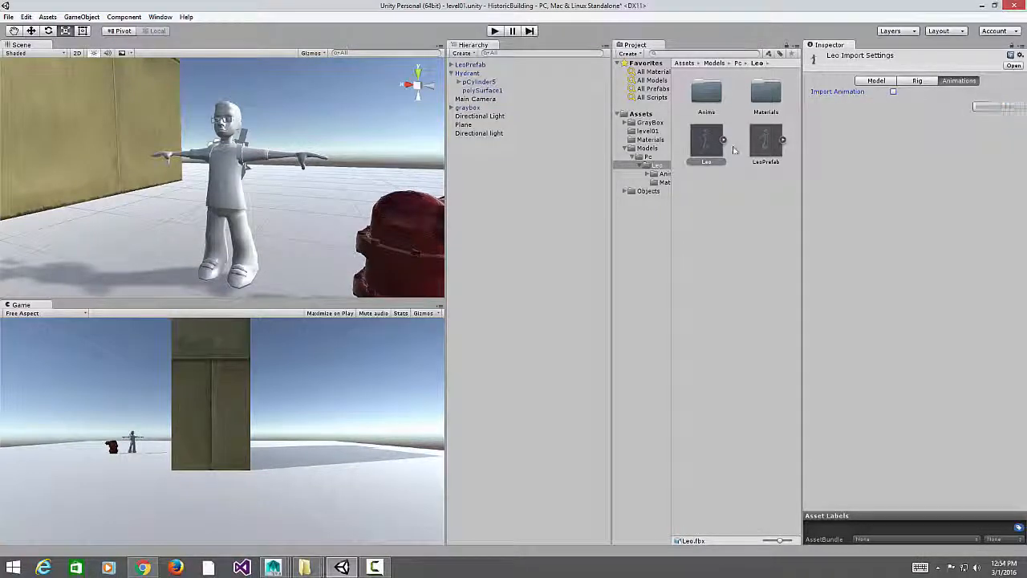
Step: Create an Animator Controller named LeoController in the Leo folder
{"action": "left_click_drag", "start_coordinate": [333, 177], "coordinate": [241, 201], "text": "alt"}
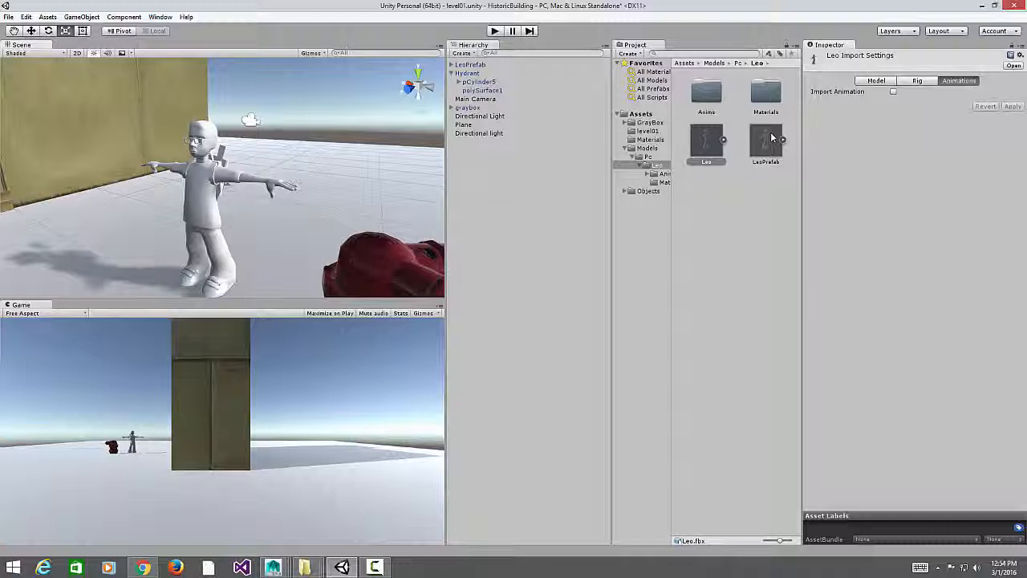
{"action": "right_click", "coordinate": [739, 200]}
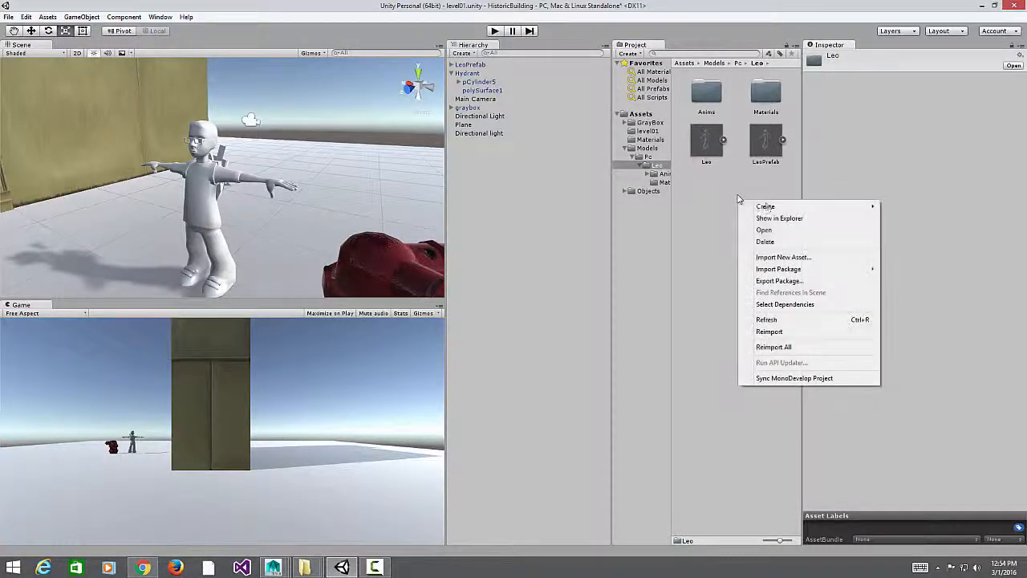
{"action": "mouse_move", "coordinate": [784, 207]}
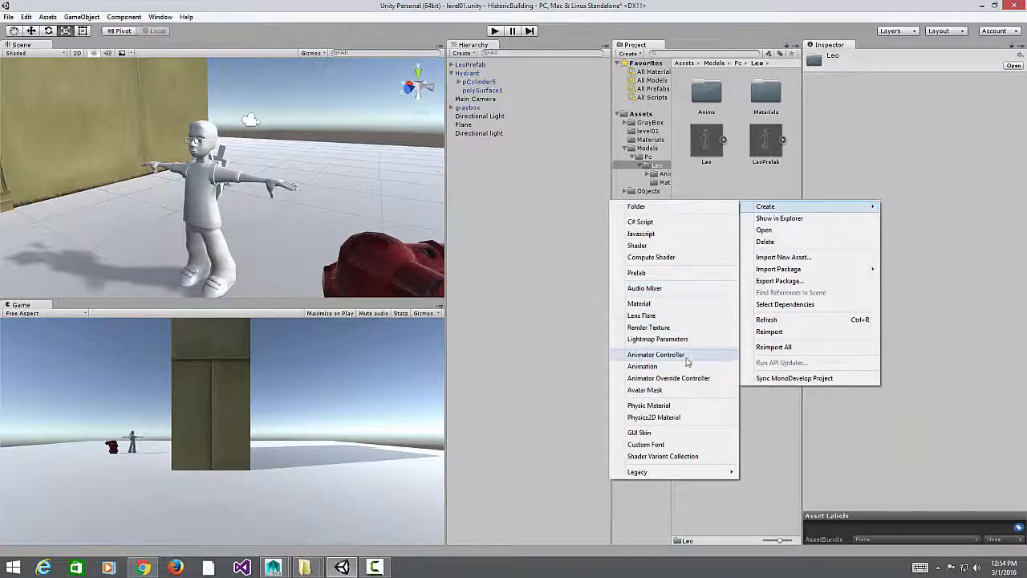
{"action": "left_click", "coordinate": [655, 353]}
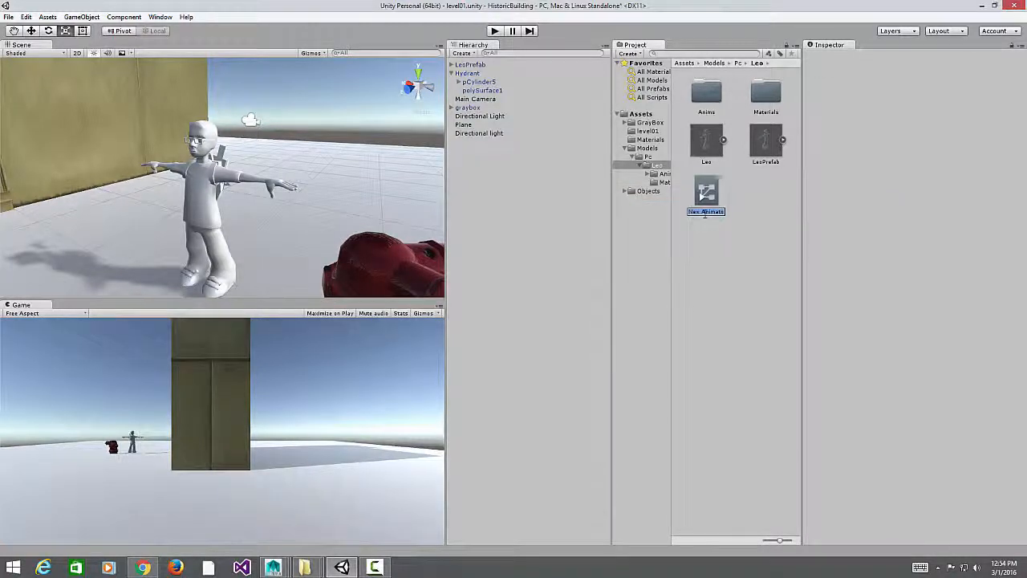
{"action": "left_click_drag", "start_coordinate": [715, 213], "coordinate": [799, 230]}
{"action": "key", "text": "Right"}
{"action": "key", "text": "Return"}
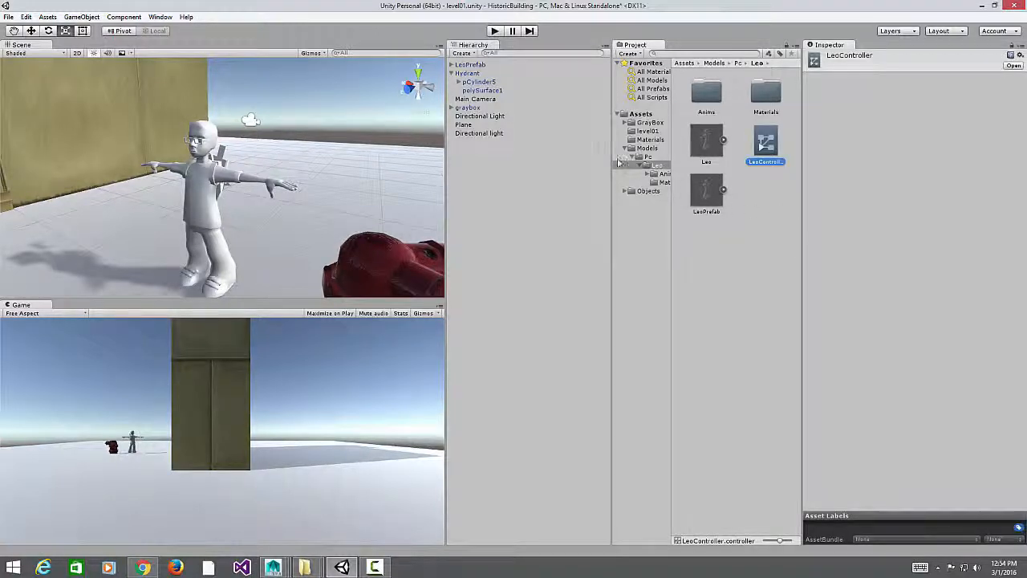
Step: Assign LeoController to the Animator component of LeoPrefab in the scene and open the controller for editing
{"action": "left_click", "coordinate": [470, 65]}
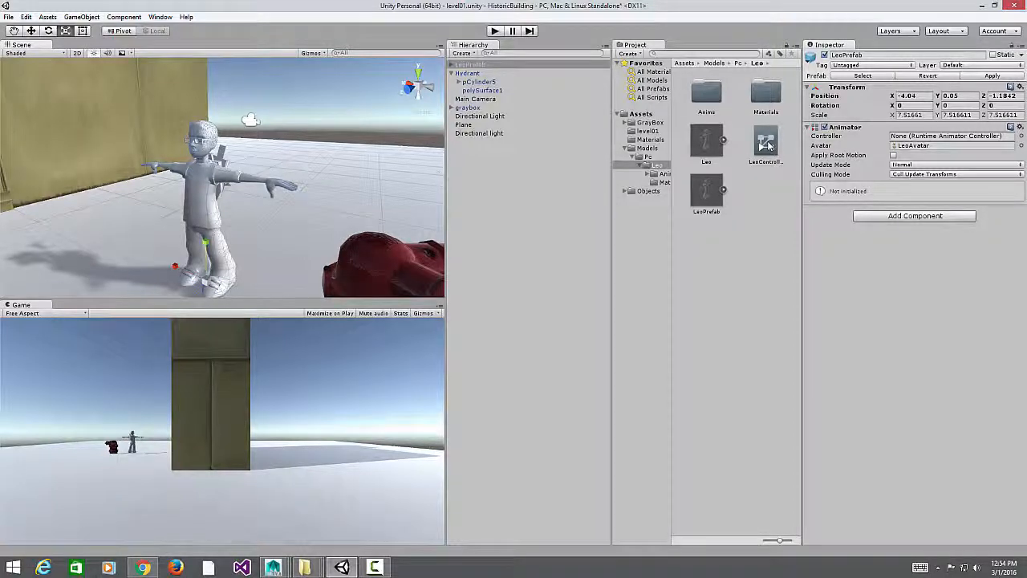
{"action": "left_click_drag", "start_coordinate": [900, 137], "coordinate": [903, 138]}
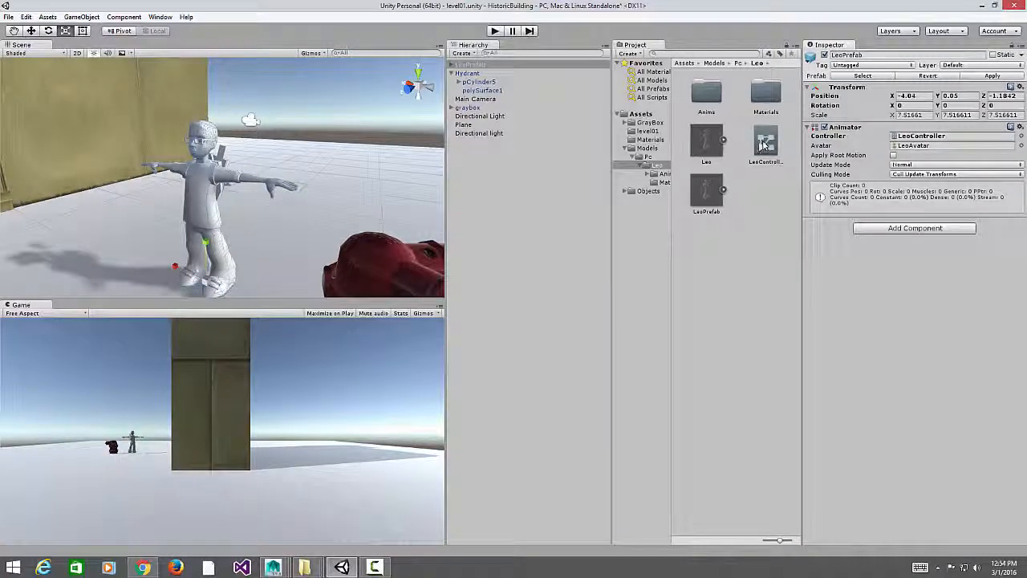
{"action": "double_click", "coordinate": [765, 143]}
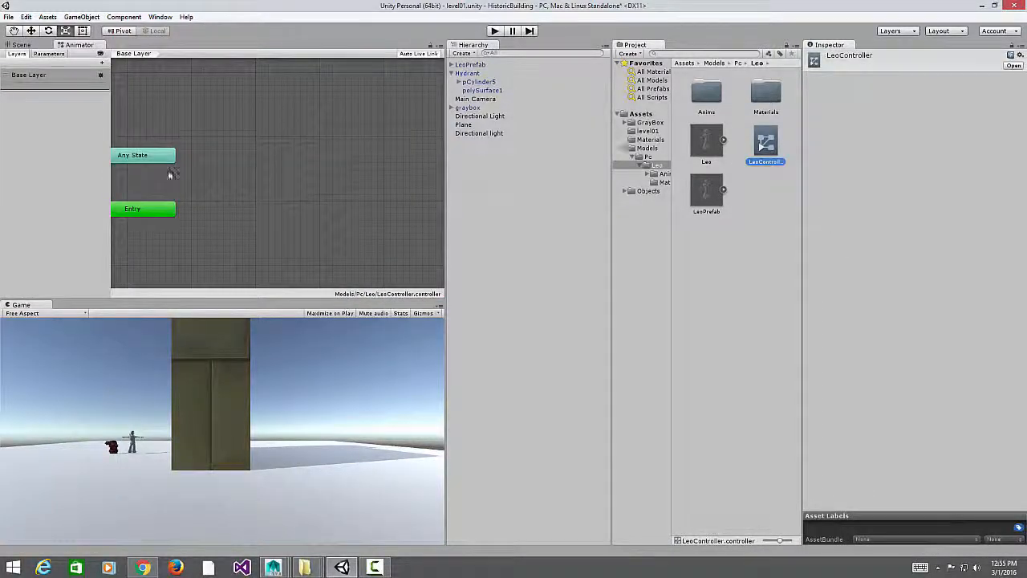
Step: Undock and enlarge the Animator window, narrow its layer list, and arrange it so the state graph and project assets are accessible
{"action": "left_click_drag", "start_coordinate": [85, 45], "coordinate": [685, 348]}
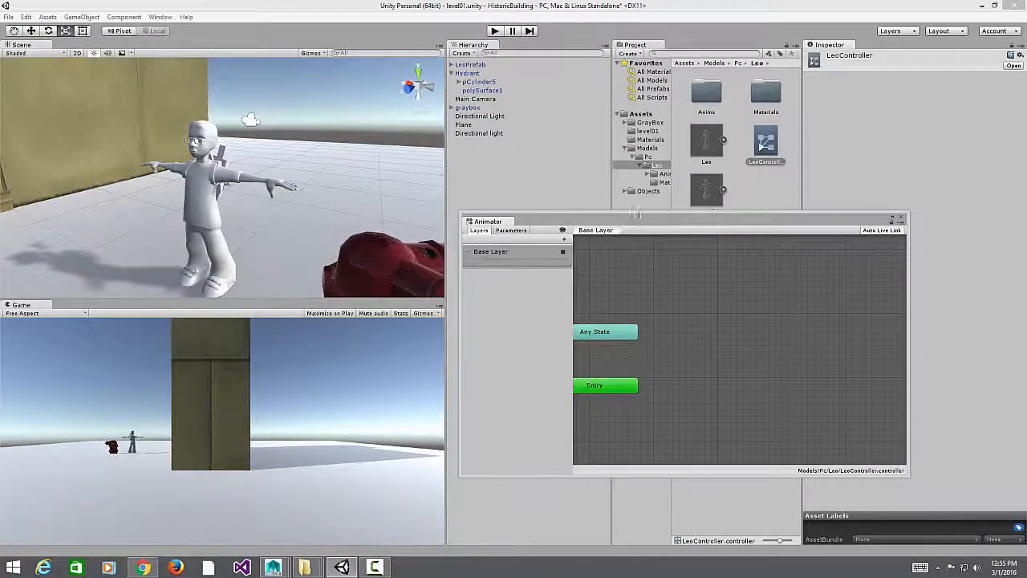
{"action": "left_click_drag", "start_coordinate": [695, 215], "coordinate": [180, 121]}
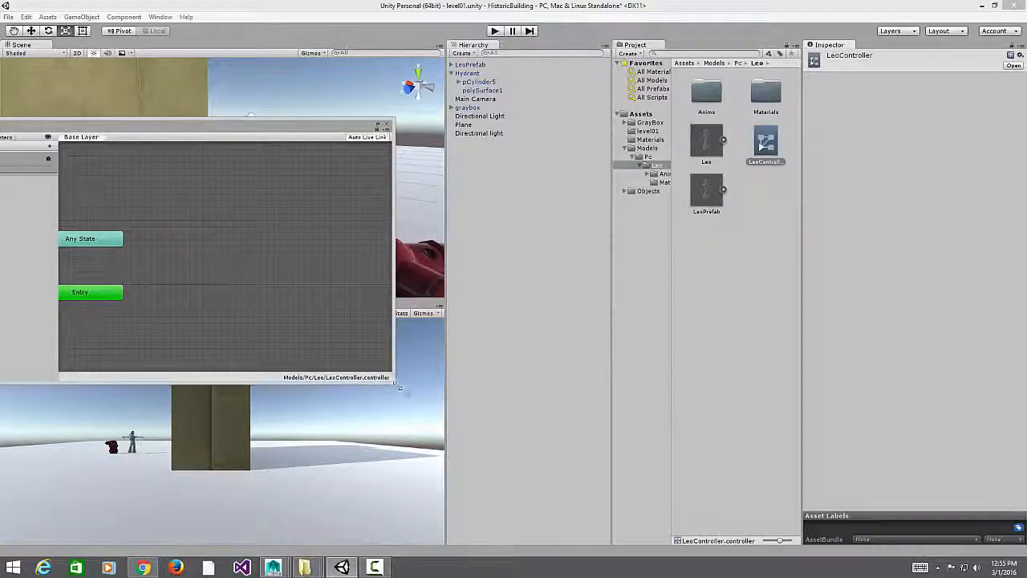
{"action": "left_click_drag", "start_coordinate": [394, 384], "coordinate": [679, 504]}
{"action": "left_click_drag", "start_coordinate": [301, 126], "coordinate": [575, 114]}
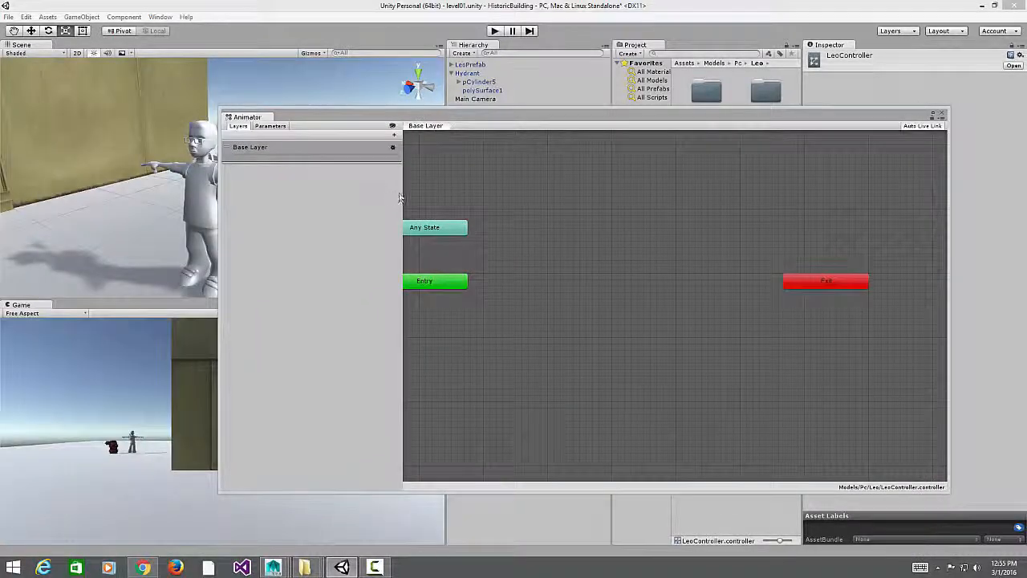
{"action": "left_click_drag", "start_coordinate": [400, 197], "coordinate": [301, 193]}
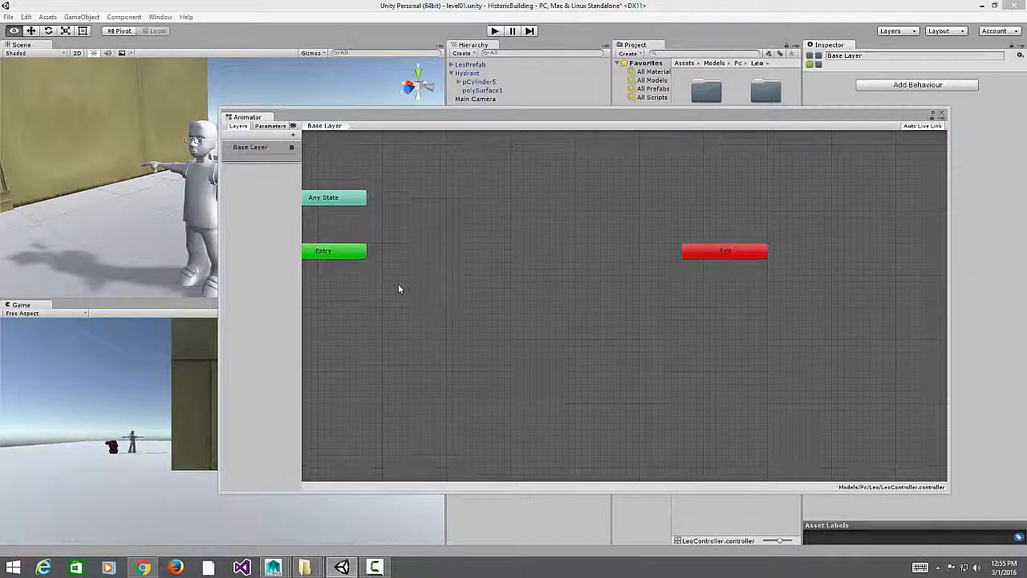
{"action": "left_click_drag", "start_coordinate": [400, 289], "coordinate": [520, 366], "text": "alt"}
{"action": "left_click_drag", "start_coordinate": [531, 297], "coordinate": [495, 319], "text": "alt"}
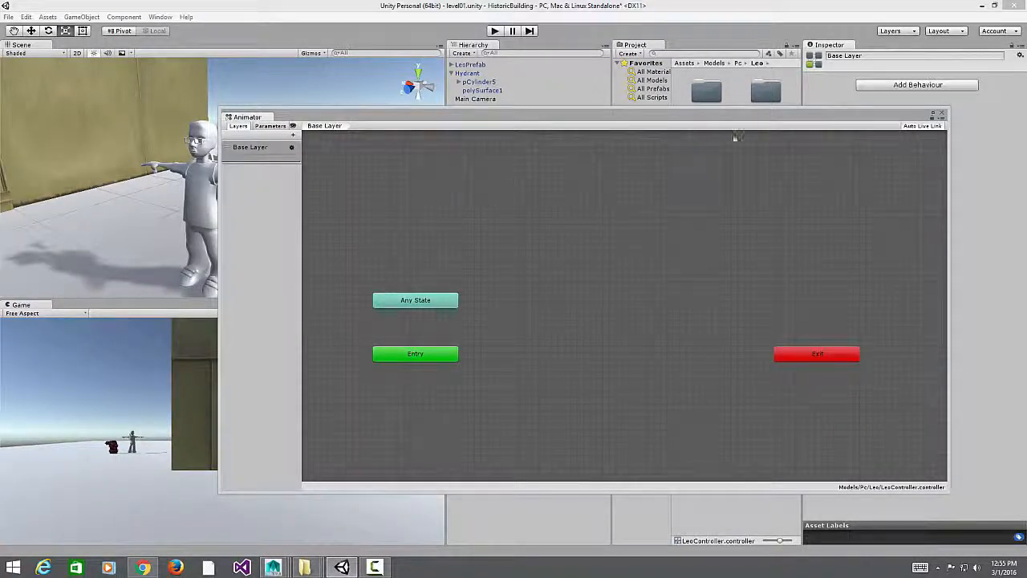
{"action": "left_click_drag", "start_coordinate": [736, 117], "coordinate": [502, 116]}
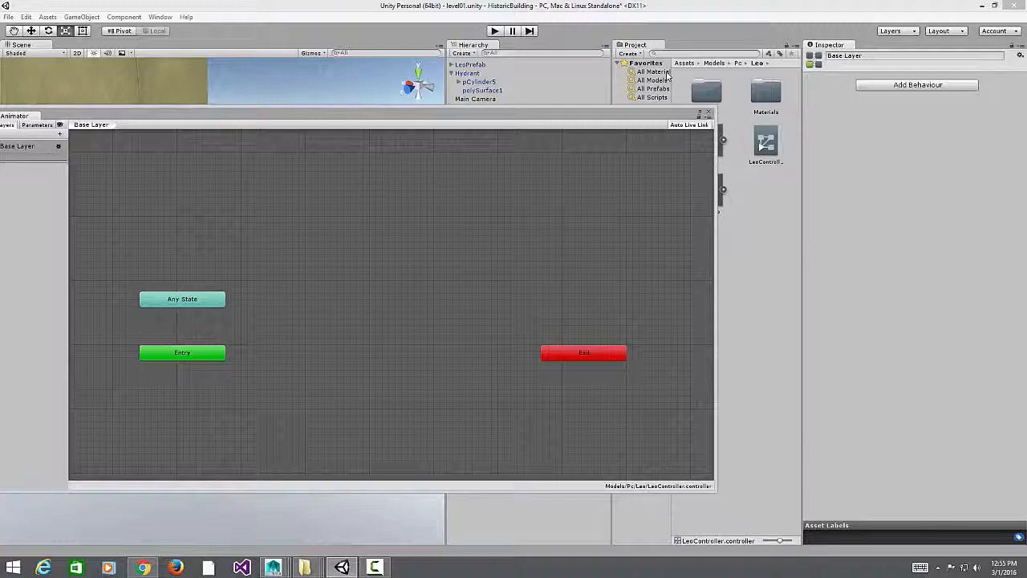
Step: Check the rig and animation import settings of Leo@Knockout in the Anims folder and preview its Knockout clip
{"action": "double_click", "coordinate": [708, 93]}
{"action": "left_click", "coordinate": [737, 89]}
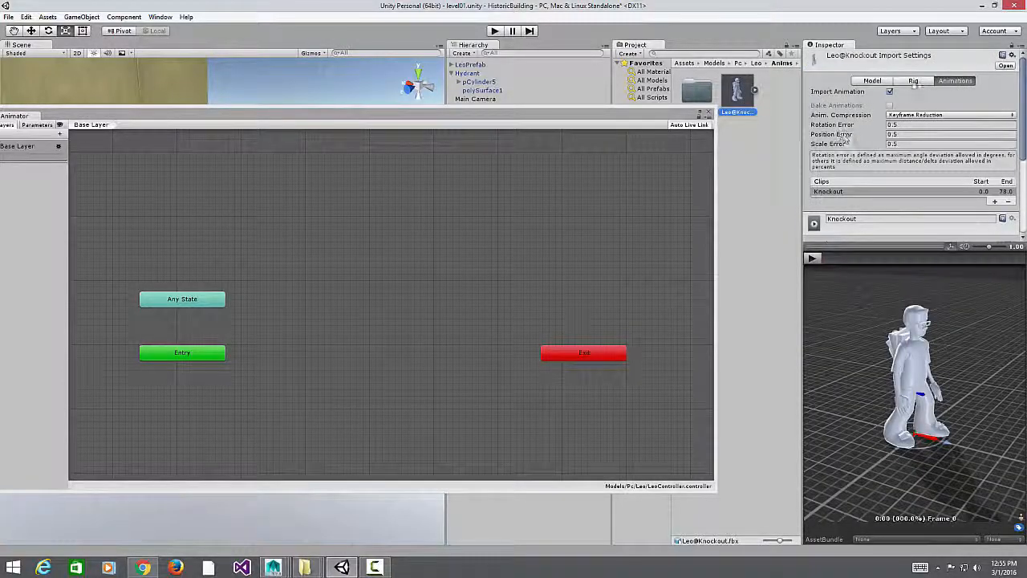
{"action": "left_click", "coordinate": [914, 81]}
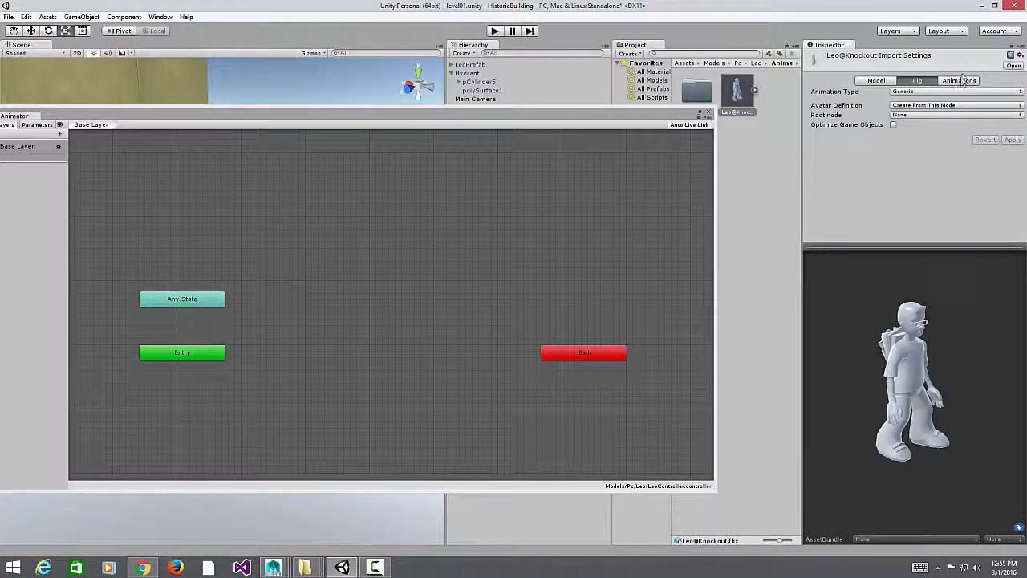
{"action": "left_click", "coordinate": [960, 81]}
{"action": "left_click", "coordinate": [814, 259]}
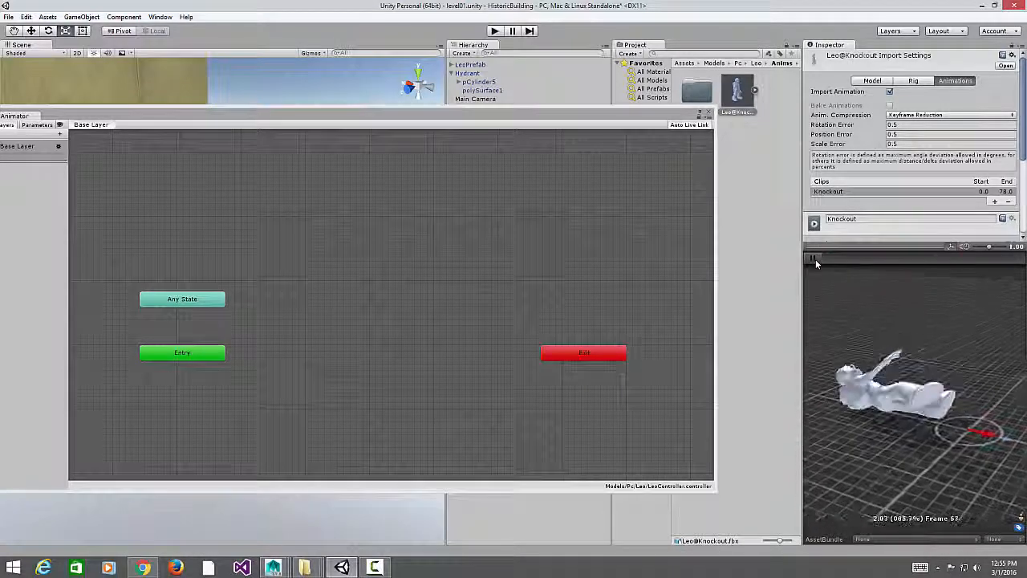
{"action": "left_click", "coordinate": [813, 259]}
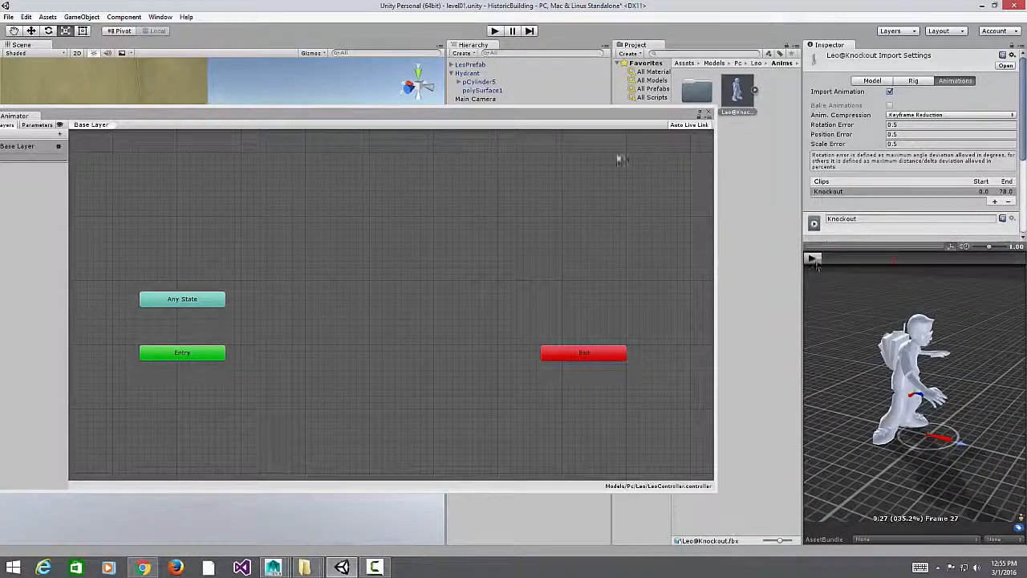
Step: Add the Knockout clip from Leo@Knockout to LeoController's Base Layer as its default state
{"action": "left_click_drag", "start_coordinate": [603, 116], "coordinate": [560, 112]}
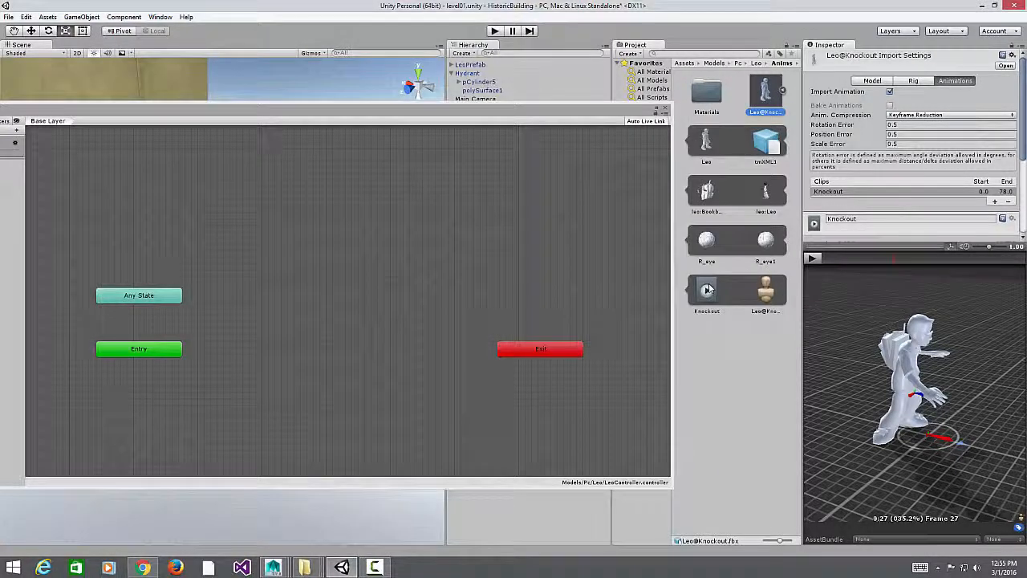
{"action": "left_click_drag", "start_coordinate": [710, 289], "coordinate": [358, 221]}
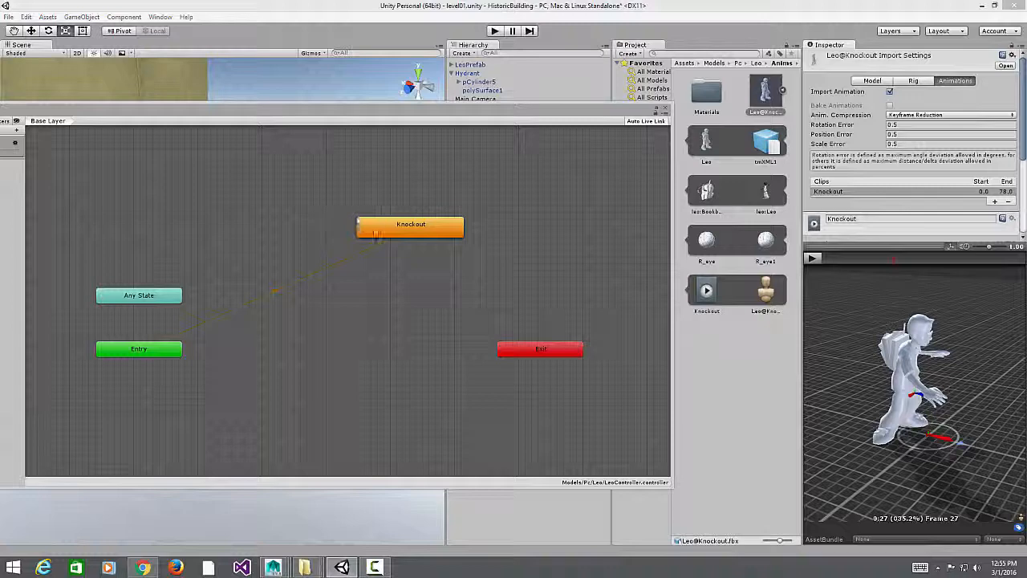
{"action": "left_click_drag", "start_coordinate": [413, 129], "coordinate": [749, 162]}
{"action": "right_click", "coordinate": [749, 265]}
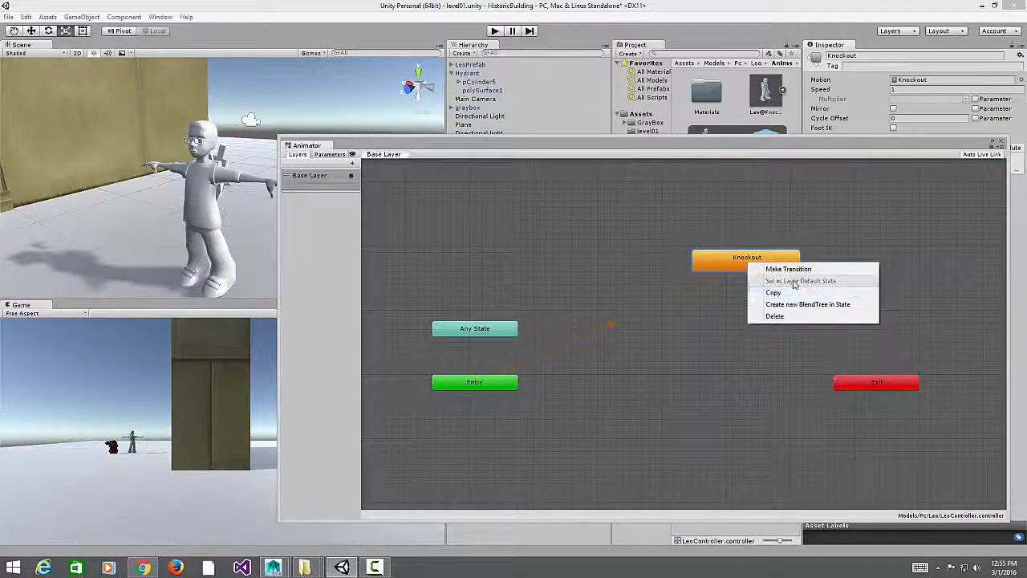
{"action": "left_click", "coordinate": [678, 350]}
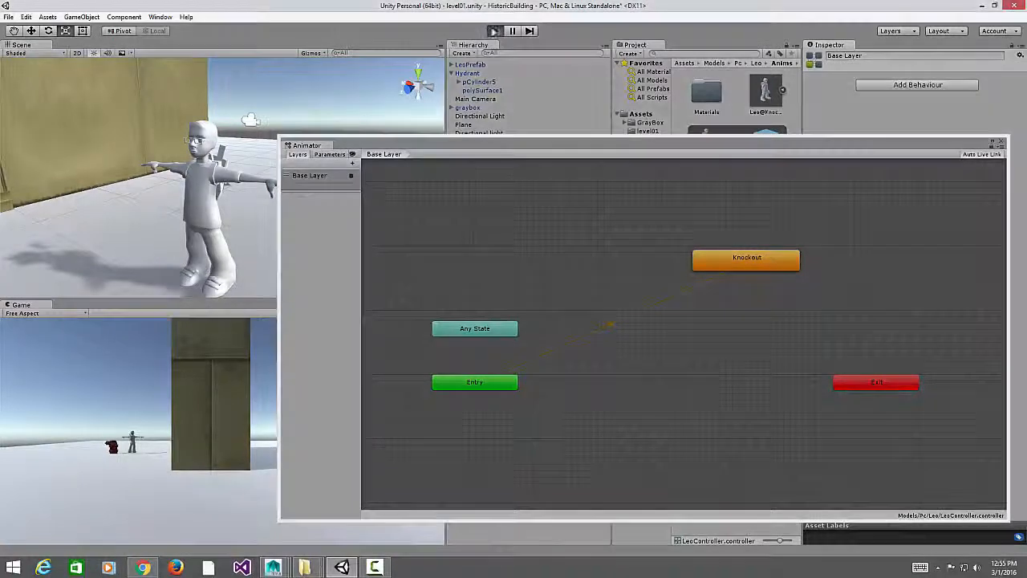
Step: Run the scene to check Leo's Knockout animation up close, stop playback, and view the character beside the hydrant again
{"action": "key", "text": "ctrl+p"}
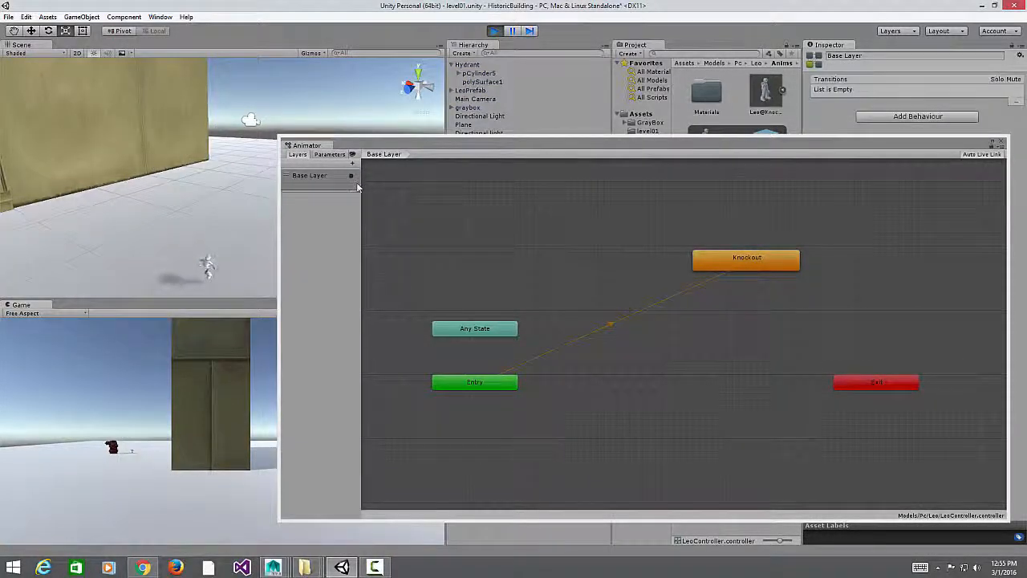
{"action": "left_click_drag", "start_coordinate": [438, 147], "coordinate": [530, 84]}
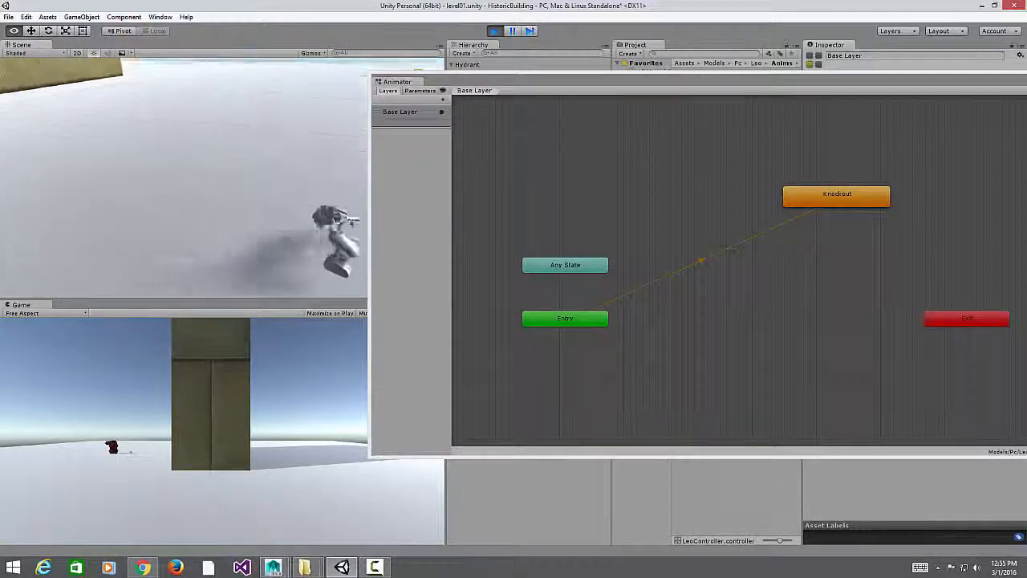
{"action": "key", "text": "r"}
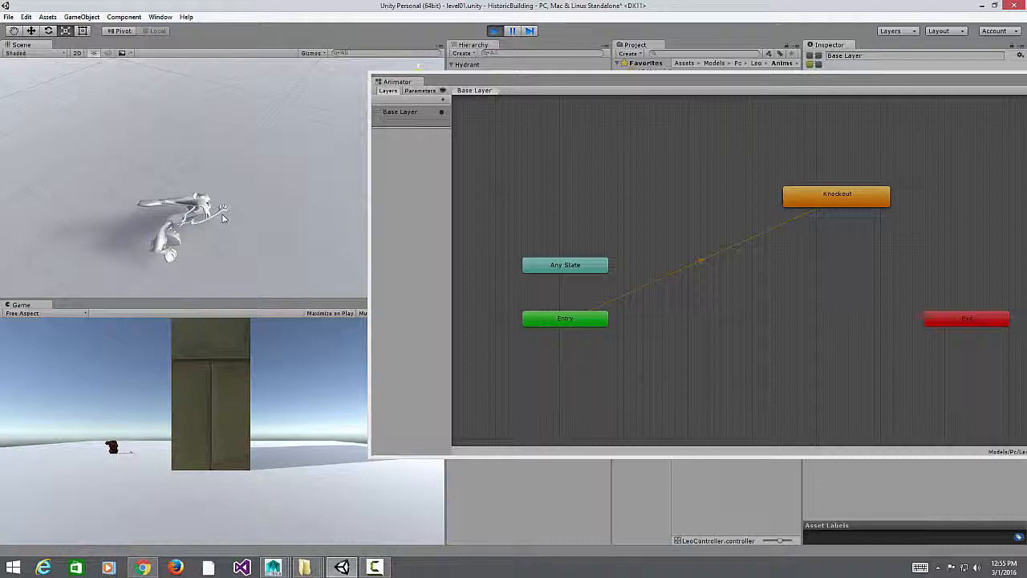
{"action": "left_click", "coordinate": [495, 31]}
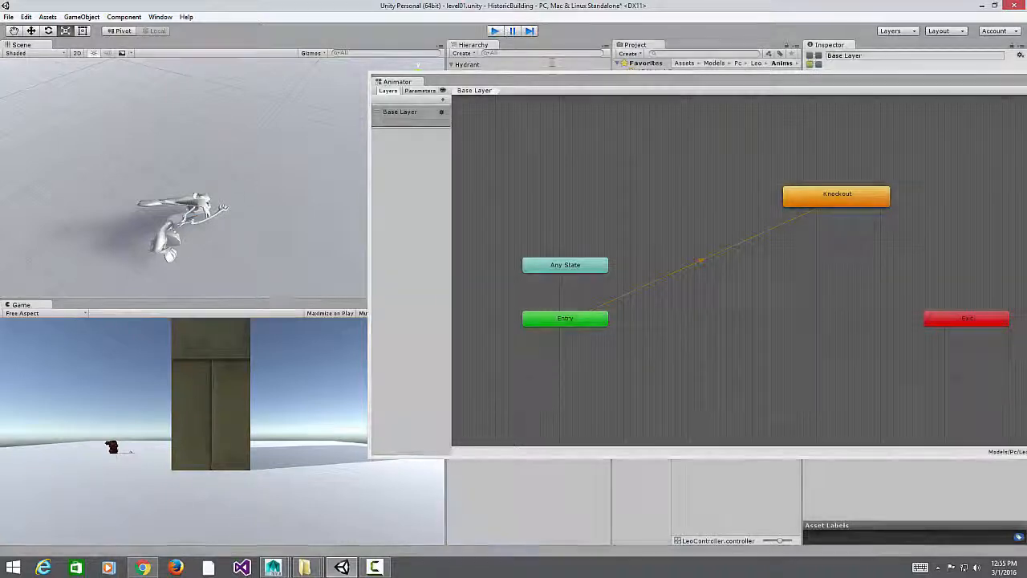
{"action": "scroll", "coordinate": [165, 126], "scroll_direction": "down", "scroll_amount": 10}
{"action": "left_click_drag", "start_coordinate": [623, 84], "coordinate": [540, 120]}
{"action": "left_click_drag", "start_coordinate": [266, 178], "coordinate": [297, 126], "text": "alt"}
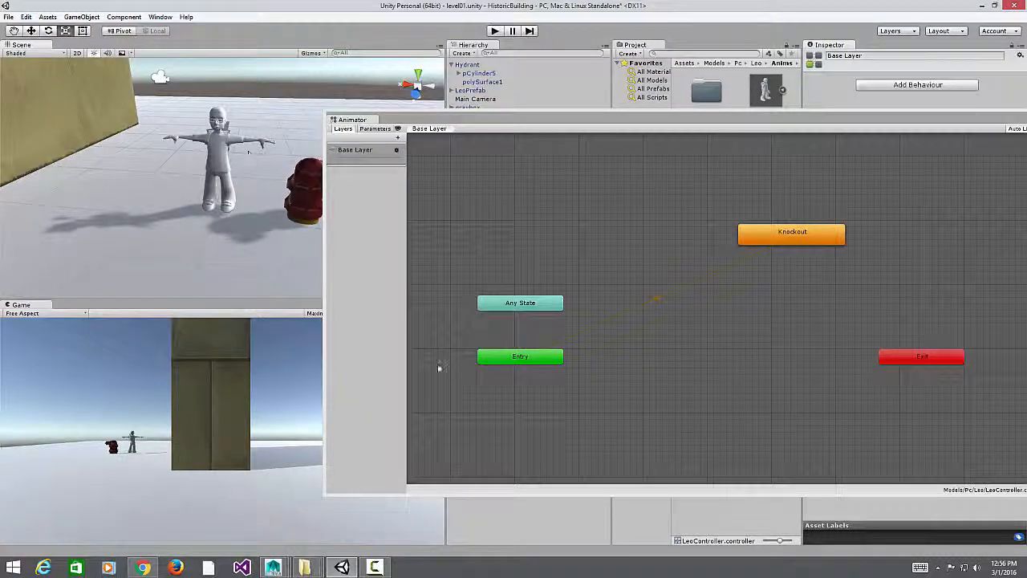
Step: Switch to Maya and play back Leo's animation in the Leo@SatelliteShot_M scene
{"action": "mouse_move", "coordinate": [273, 567]}
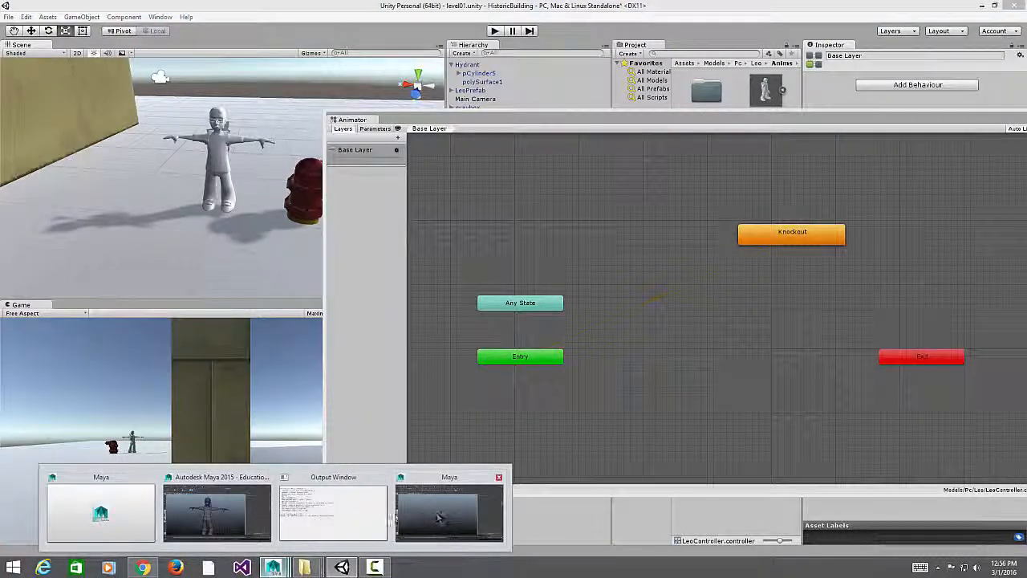
{"action": "left_click", "coordinate": [200, 519]}
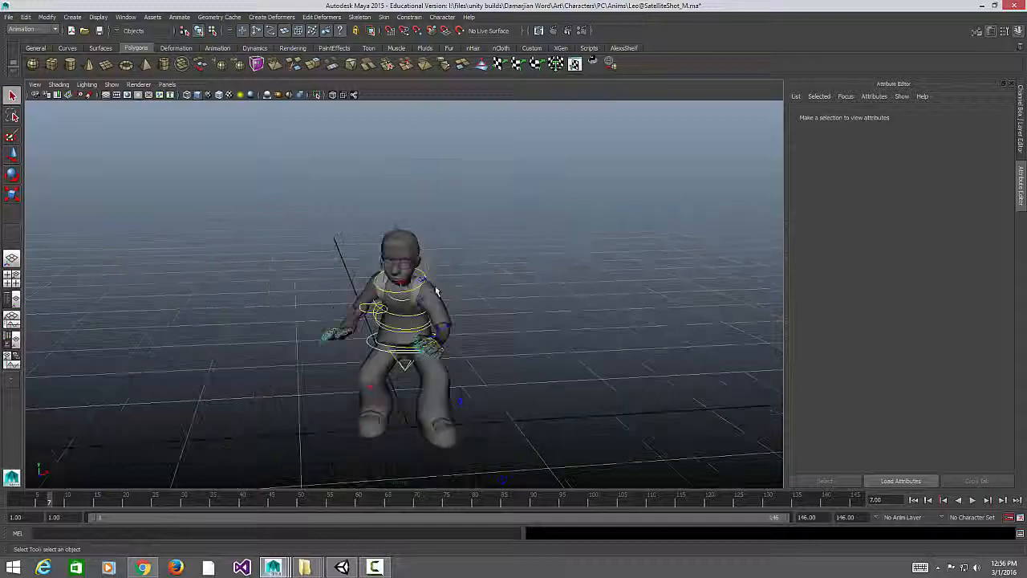
{"action": "key", "text": "alt+v"}
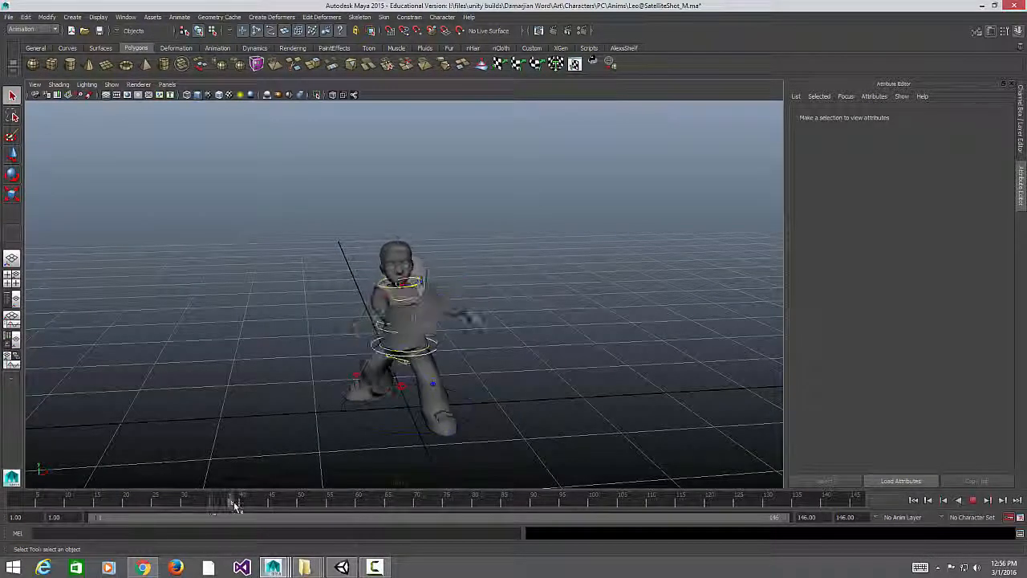
{"action": "left_click", "coordinate": [61, 500]}
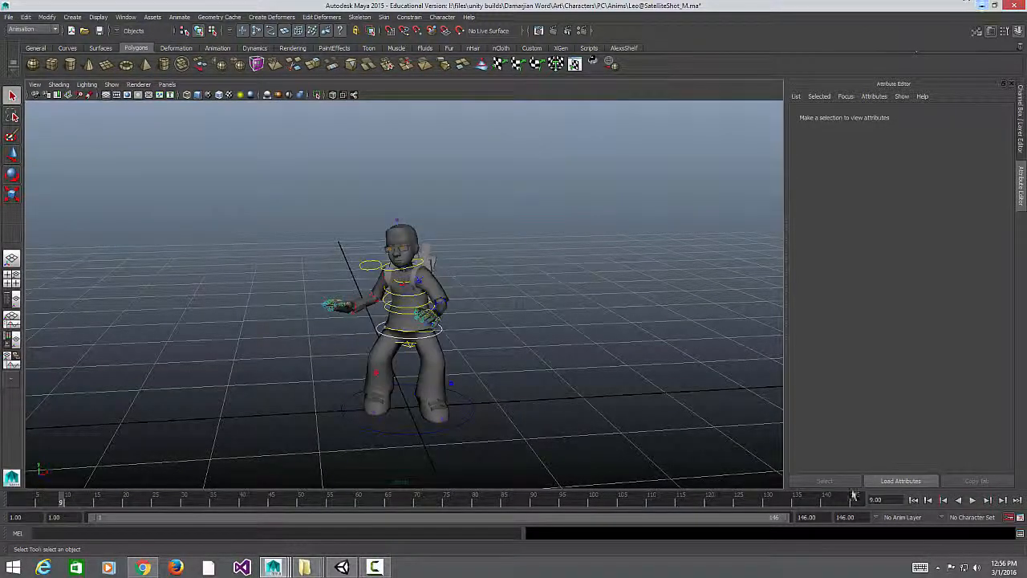
{"action": "left_click", "coordinate": [972, 500]}
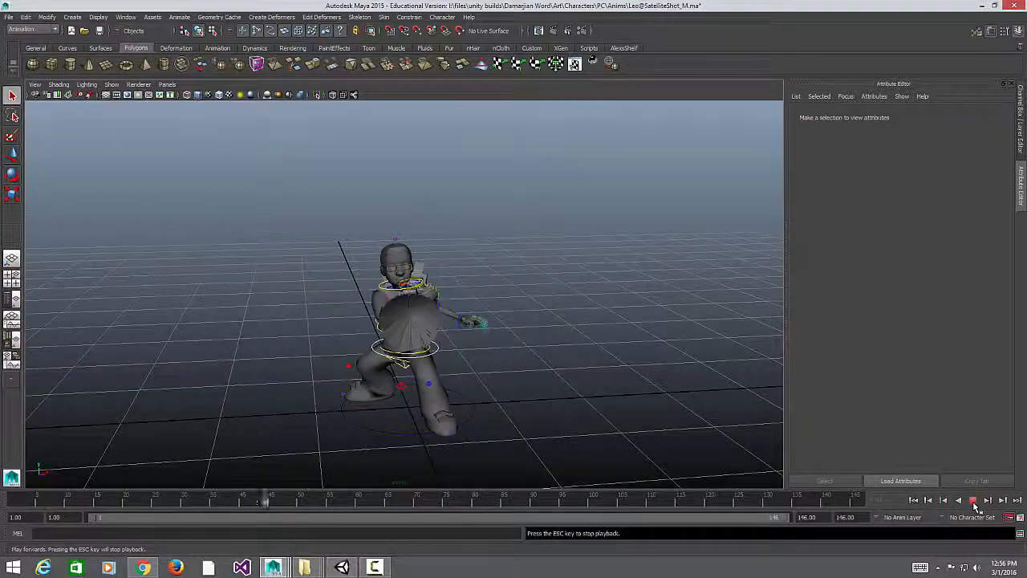
{"action": "left_click", "coordinate": [973, 500]}
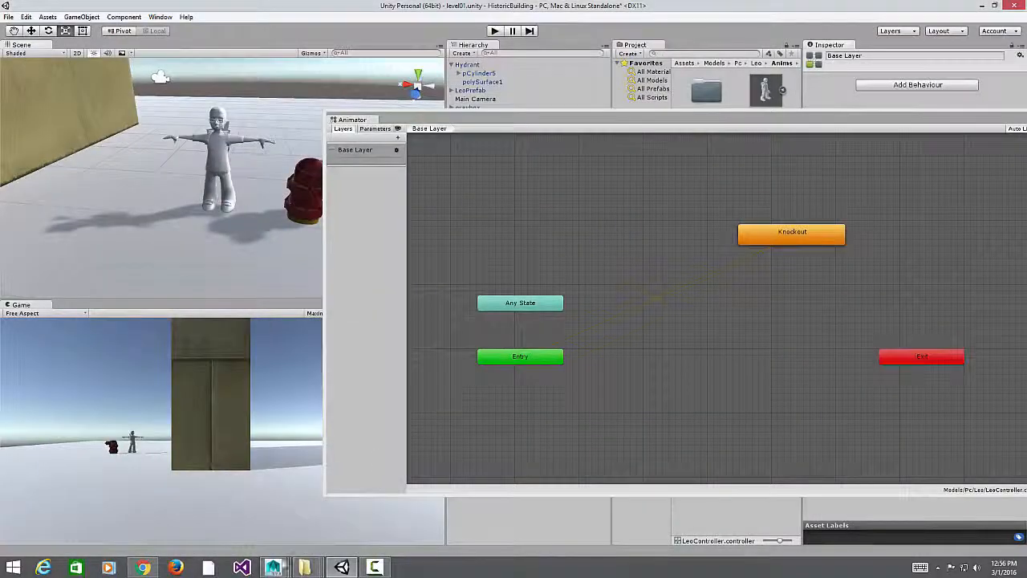
Step: Scrub through Leo's death animation in the Leo@Death_M Maya scene, and discard that scene's unsaved changes
{"action": "mouse_move", "coordinate": [273, 567]}
{"action": "left_click", "coordinate": [237, 513]}
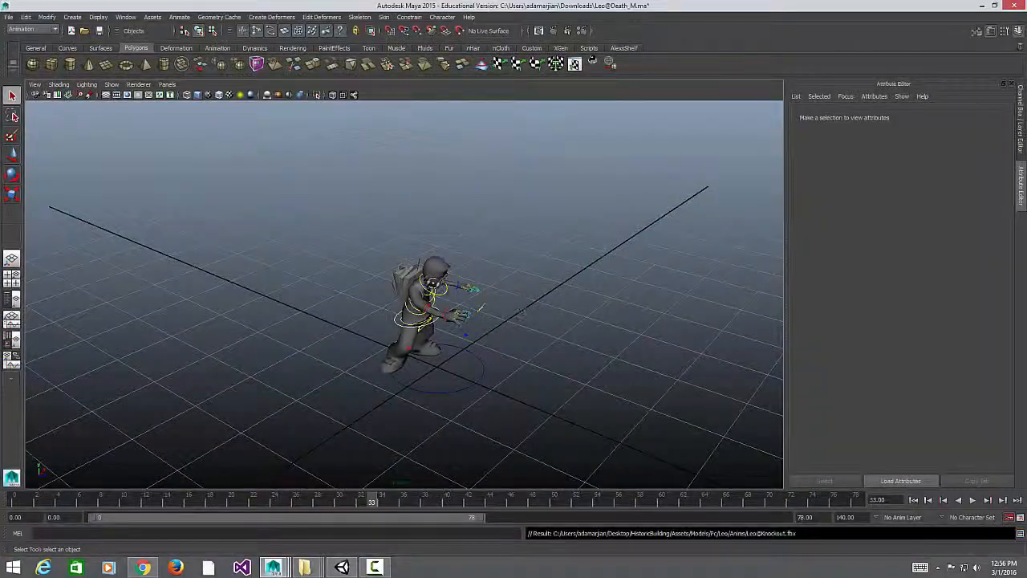
{"action": "left_click_drag", "start_coordinate": [522, 314], "coordinate": [401, 277], "text": "alt"}
{"action": "left_click_drag", "start_coordinate": [30, 501], "coordinate": [683, 506]}
{"action": "key", "text": "ctrl+n"}
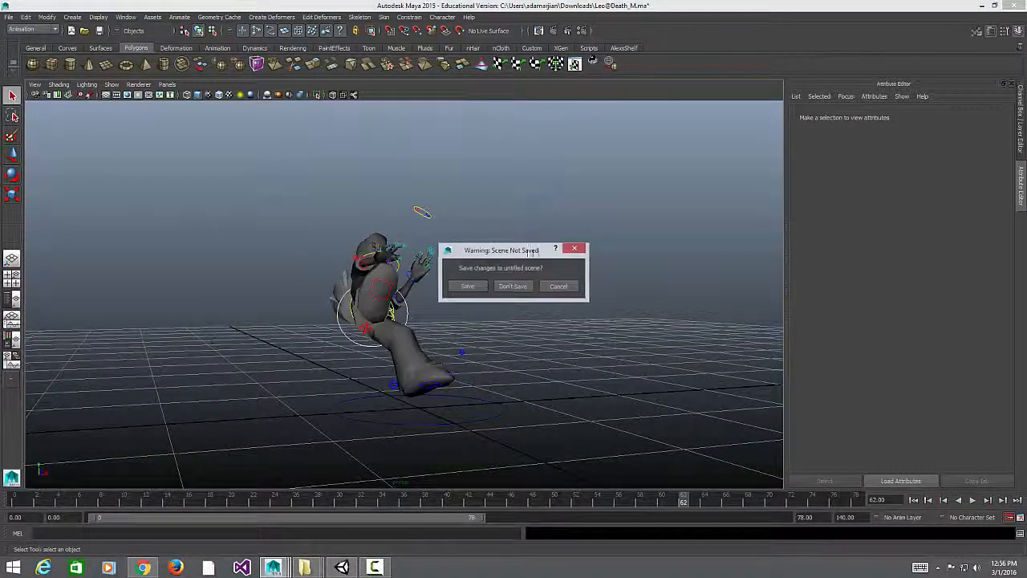
{"action": "left_click", "coordinate": [513, 286]}
Step: Bring up the leo_GameModel scene and check the T-posed rig while running through its timeline
{"action": "left_click", "coordinate": [353, 565]}
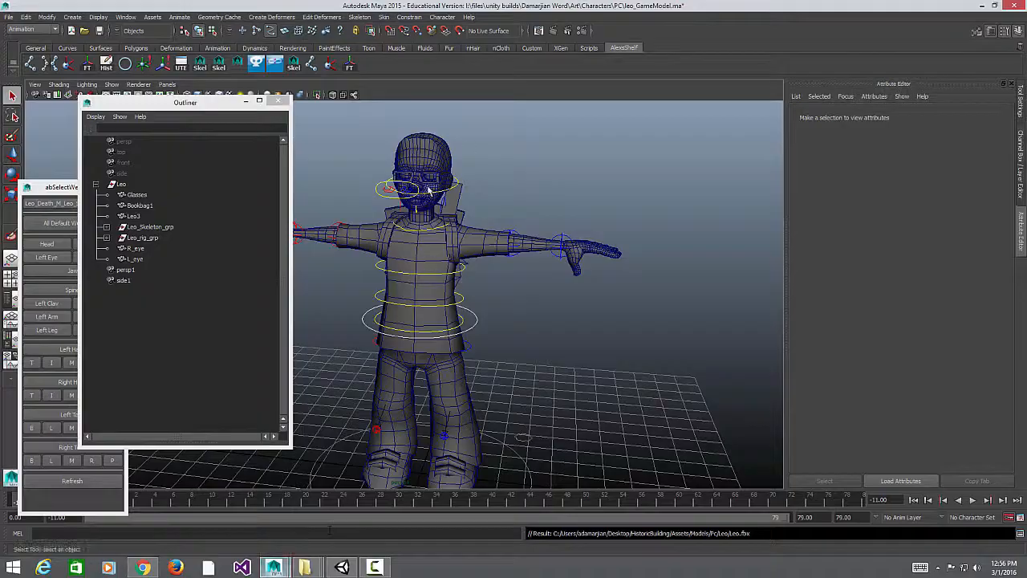
{"action": "left_click_drag", "start_coordinate": [428, 190], "coordinate": [446, 321], "text": "alt"}
{"action": "left_click_drag", "start_coordinate": [159, 503], "coordinate": [499, 500]}
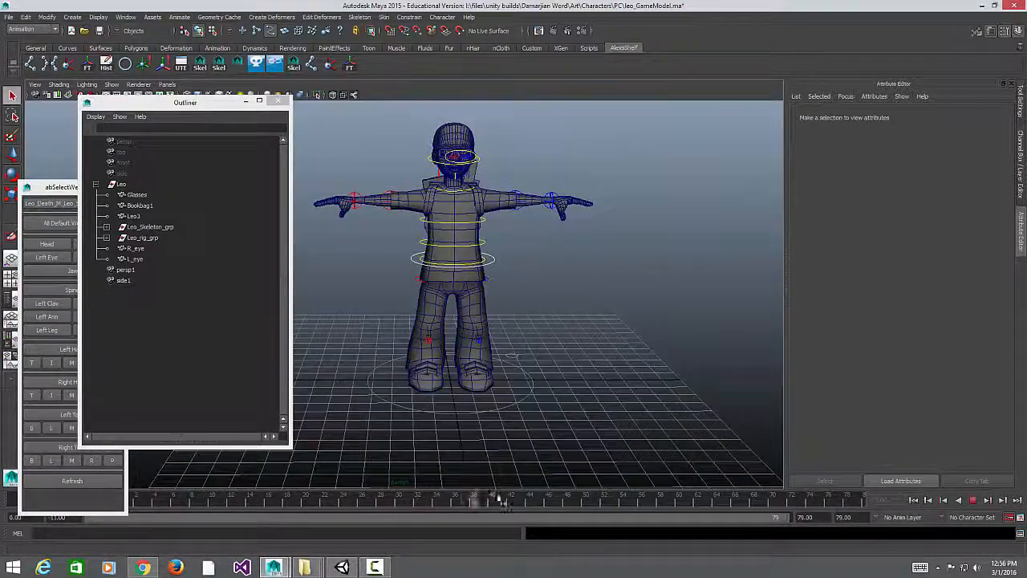
{"action": "key", "text": "alt+v"}
{"action": "right_click_drag", "start_coordinate": [509, 344], "coordinate": [413, 160], "text": "alt"}
{"action": "mouse_move", "coordinate": [443, 264]}
{"action": "left_mouse_down", "text": "alt"}
{"action": "mouse_move", "coordinate": [484, 313]}
{"action": "mouse_move", "coordinate": [426, 269]}
{"action": "left_mouse_up", "text": "alt"}
Step: Save a copy of the leo_GameModel scene as leo@death in Maya ASCII format in the PC folder, accepting the student version notice
{"action": "left_click", "coordinate": [9, 17]}
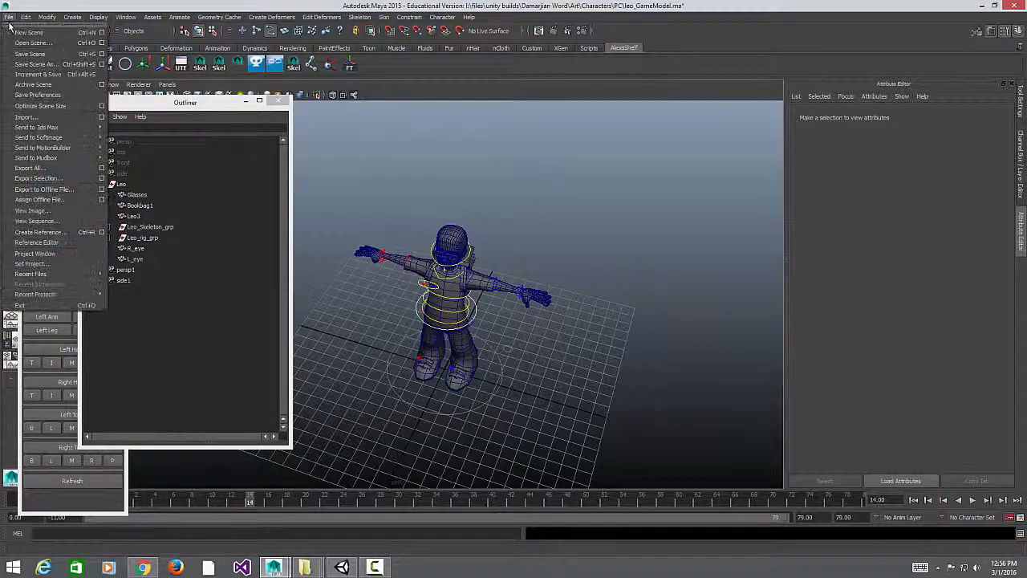
{"action": "left_click", "coordinate": [34, 63]}
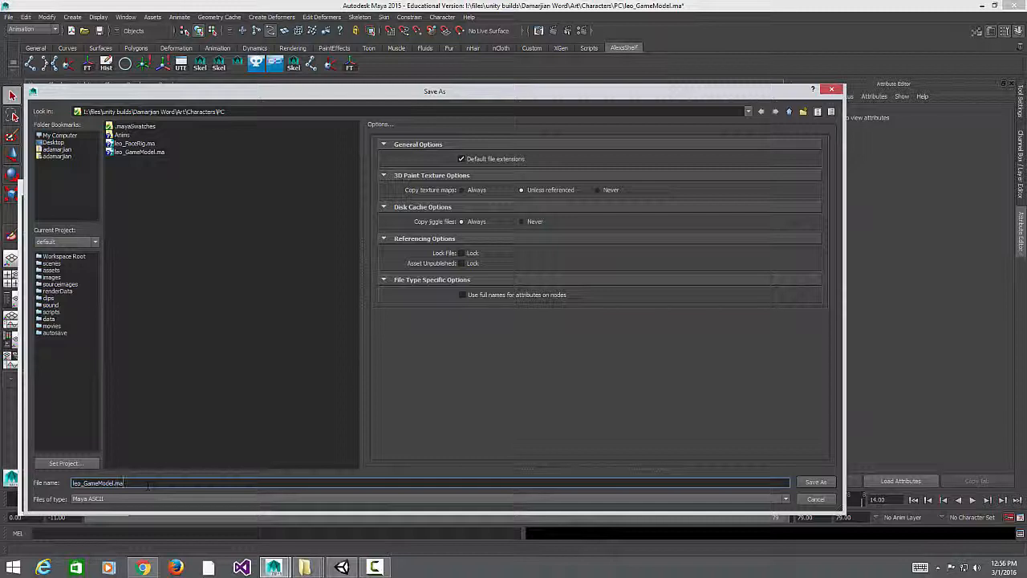
{"action": "key", "text": "BackSpace"}
{"action": "key", "text": "BackSpace"}
{"action": "key", "text": "BackSpace"}
{"action": "key", "text": "BackSpace"}
{"action": "key", "text": "BackSpace"}
{"action": "key", "text": "BackSpace"}
{"action": "key", "text": "BackSpace"}
{"action": "key", "text": "BackSpace"}
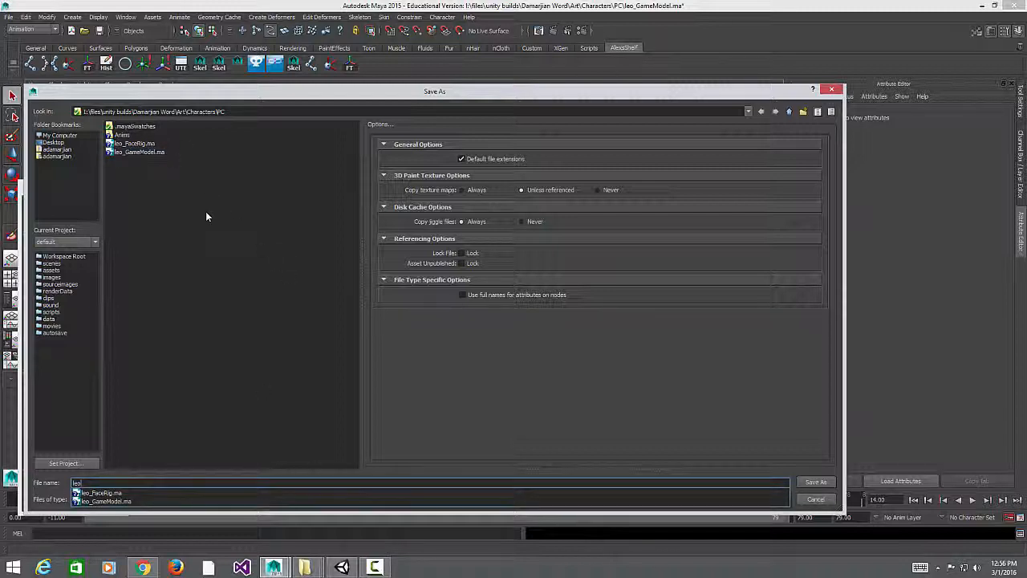
{"action": "type", "text": "B"}
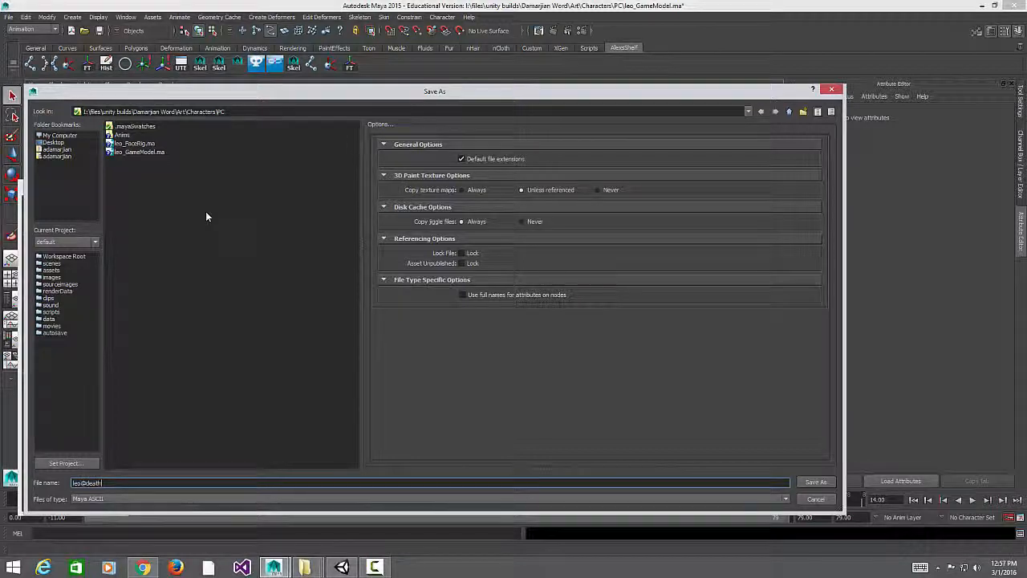
{"action": "left_click", "coordinate": [815, 484]}
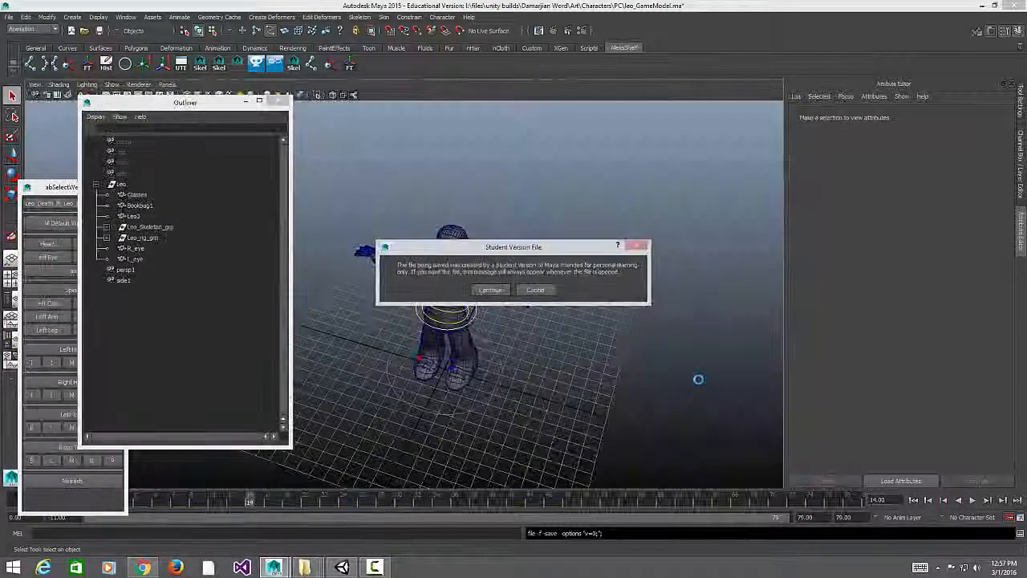
{"action": "left_click", "coordinate": [494, 288]}
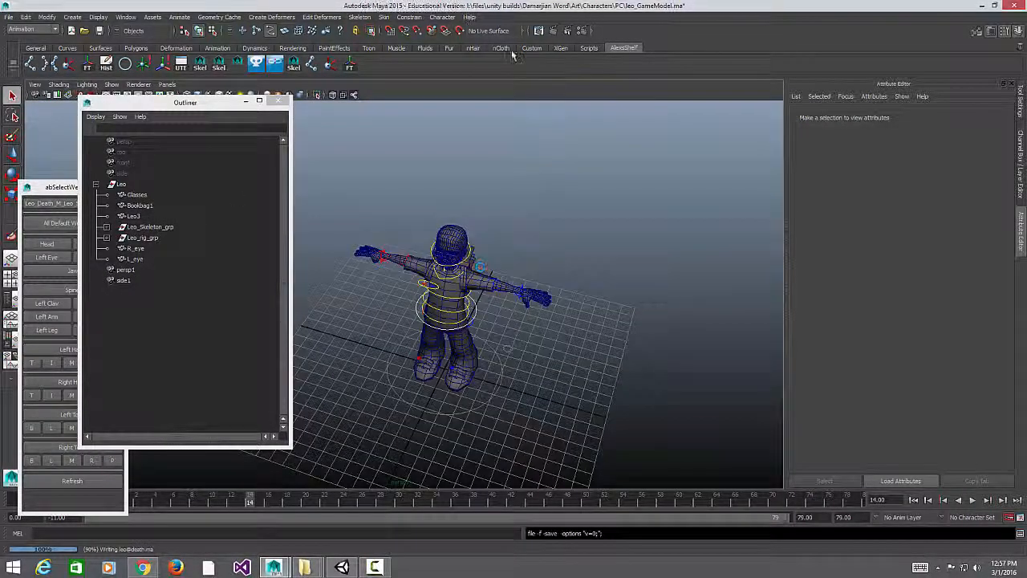
Step: Move Leo's root control sideways so the rig stands beside the grid, and close the Outliner
{"action": "left_click_drag", "start_coordinate": [520, 286], "coordinate": [479, 335], "text": "alt"}
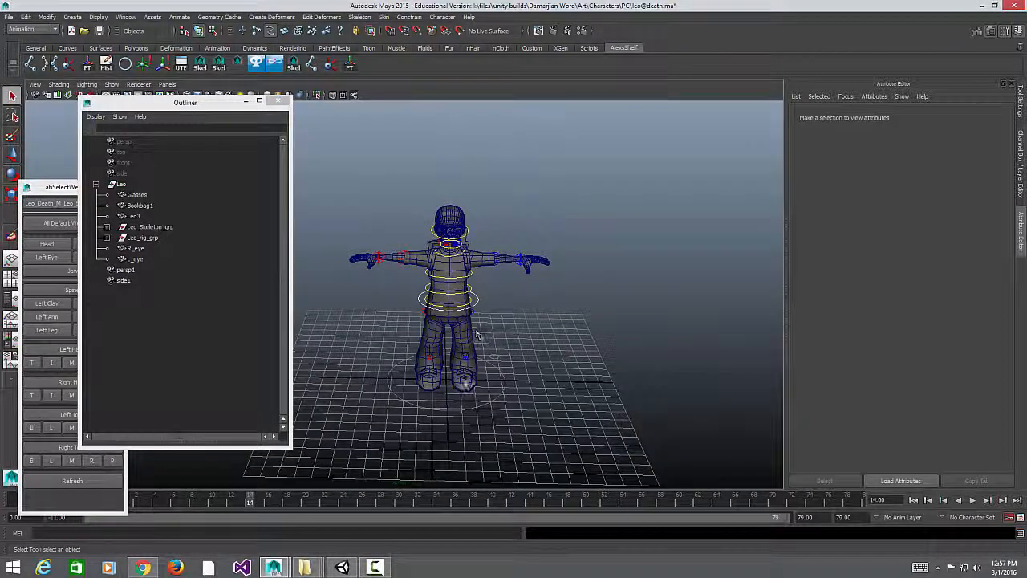
{"action": "left_click", "coordinate": [505, 384]}
{"action": "key", "text": "w"}
{"action": "left_click_drag", "start_coordinate": [499, 378], "coordinate": [753, 387]}
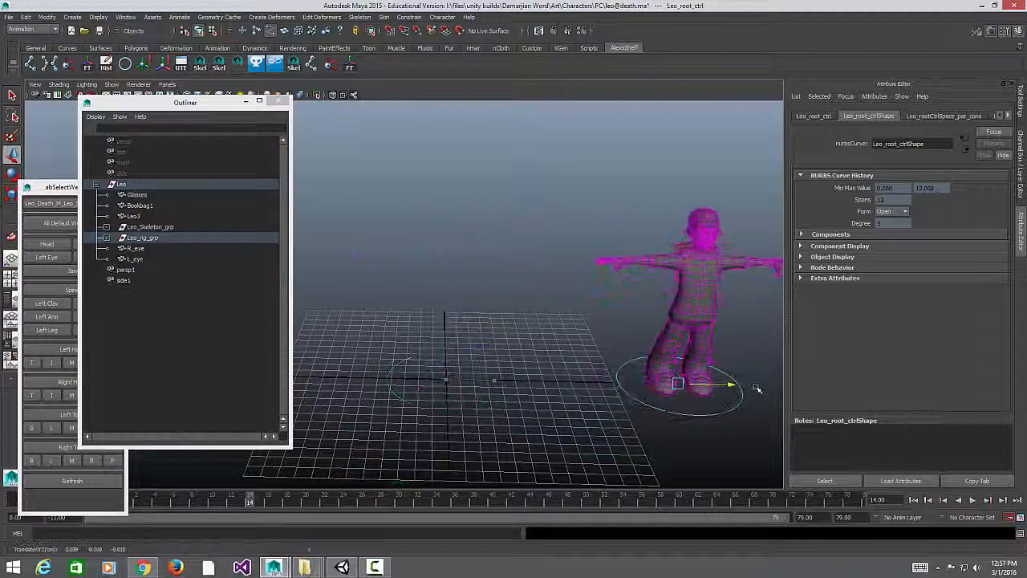
{"action": "left_click_drag", "start_coordinate": [613, 375], "coordinate": [518, 377], "text": "alt"}
{"action": "left_click_drag", "start_coordinate": [230, 102], "coordinate": [139, 125]}
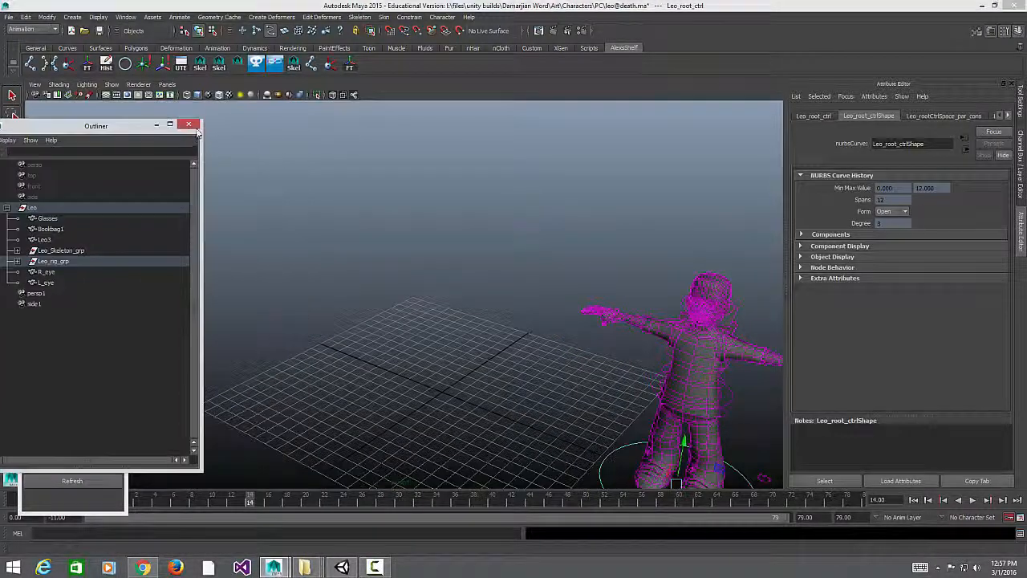
{"action": "left_click", "coordinate": [189, 123]}
{"action": "left_click_drag", "start_coordinate": [500, 355], "coordinate": [429, 427], "text": "alt"}
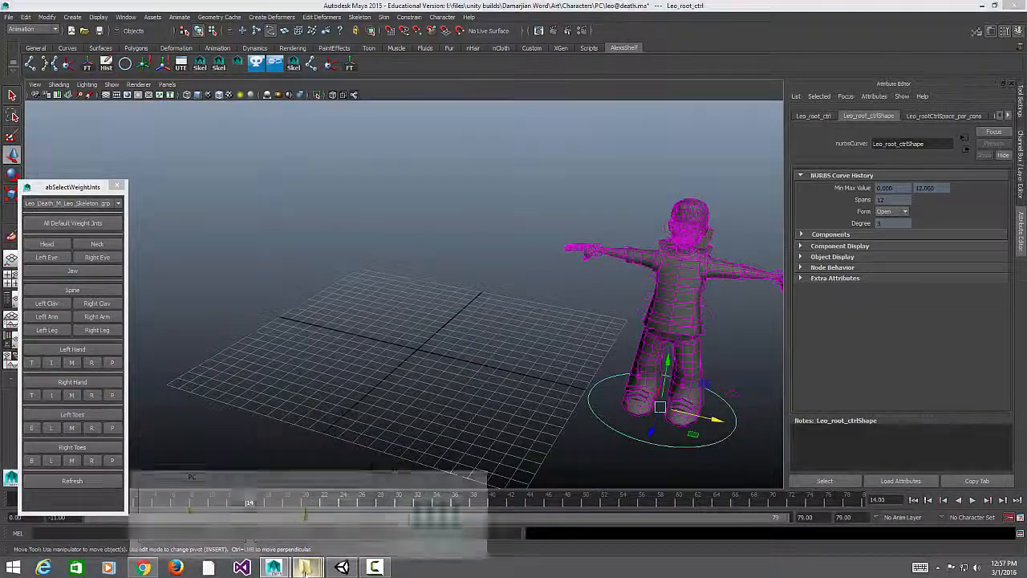
{"action": "mouse_move", "coordinate": [305, 567]}
{"action": "left_click", "coordinate": [309, 510]}
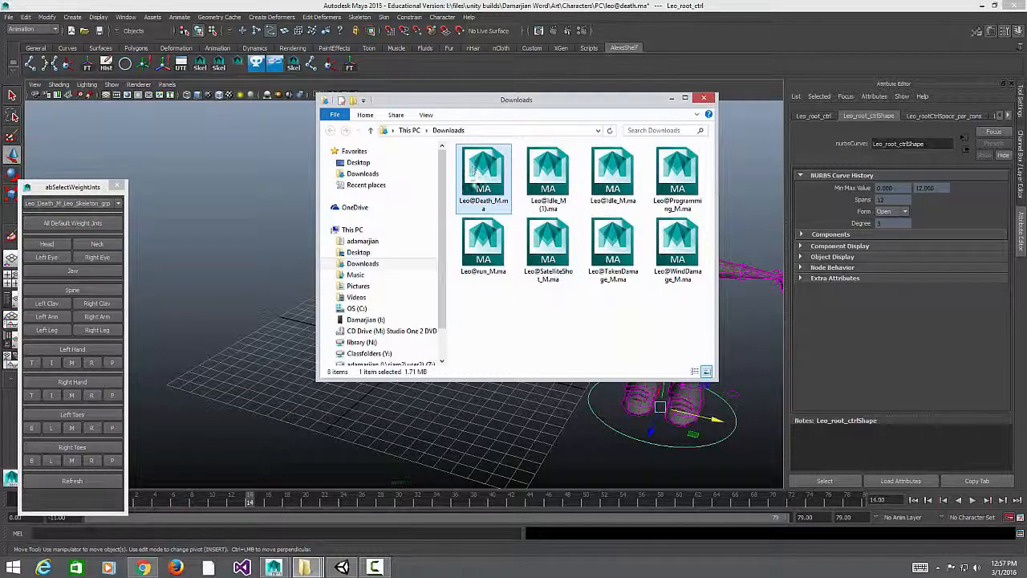
{"action": "left_click_drag", "start_coordinate": [473, 184], "coordinate": [283, 329]}
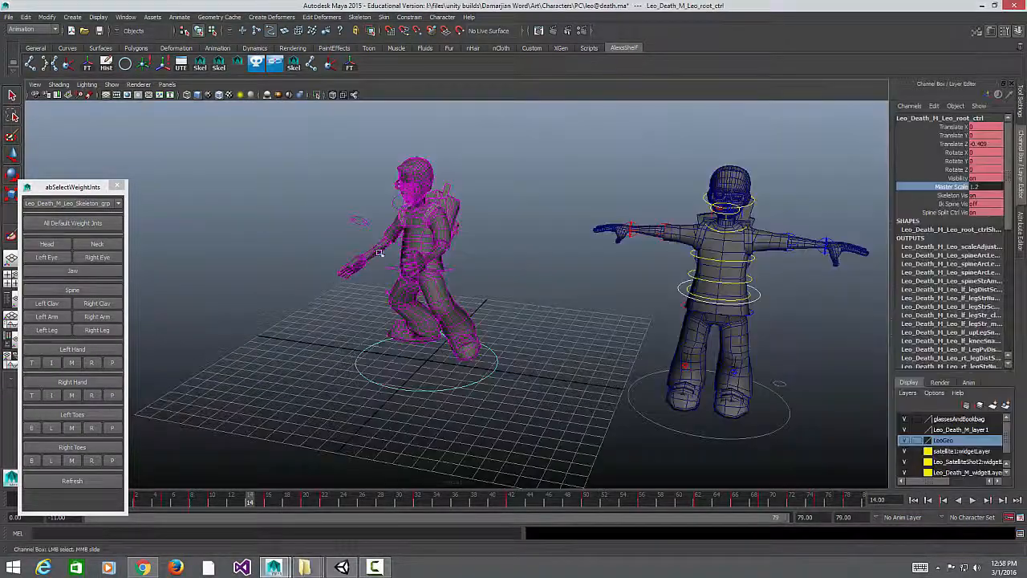
Step: Play the imported death animation beside the T-posed Leo, stop it, and move the abSelectWeightJnts window clear of the timeline
{"action": "left_click_drag", "start_coordinate": [419, 294], "coordinate": [389, 331], "text": "alt"}
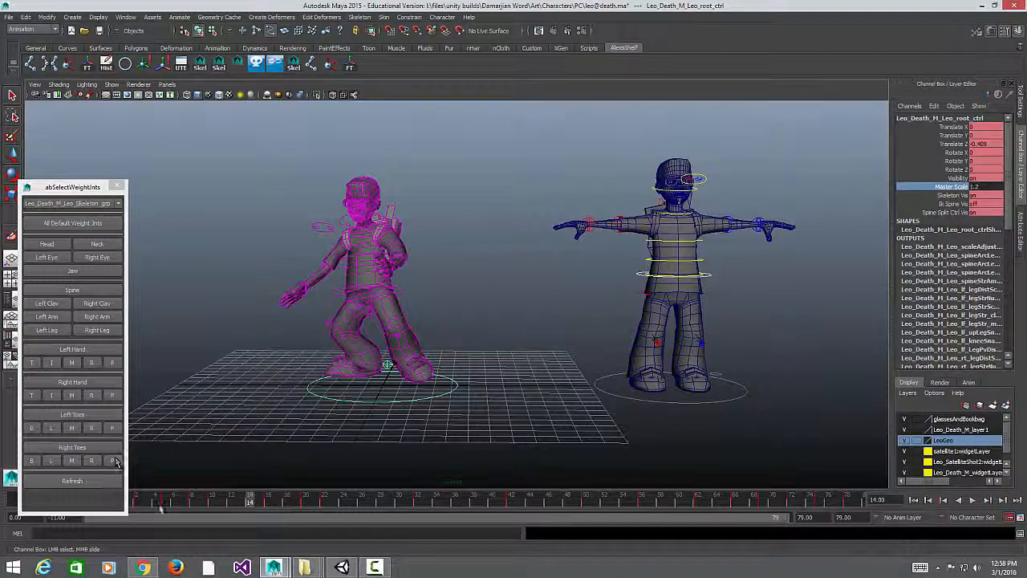
{"action": "left_click_drag", "start_coordinate": [165, 502], "coordinate": [698, 512]}
{"action": "left_click", "coordinate": [973, 501]}
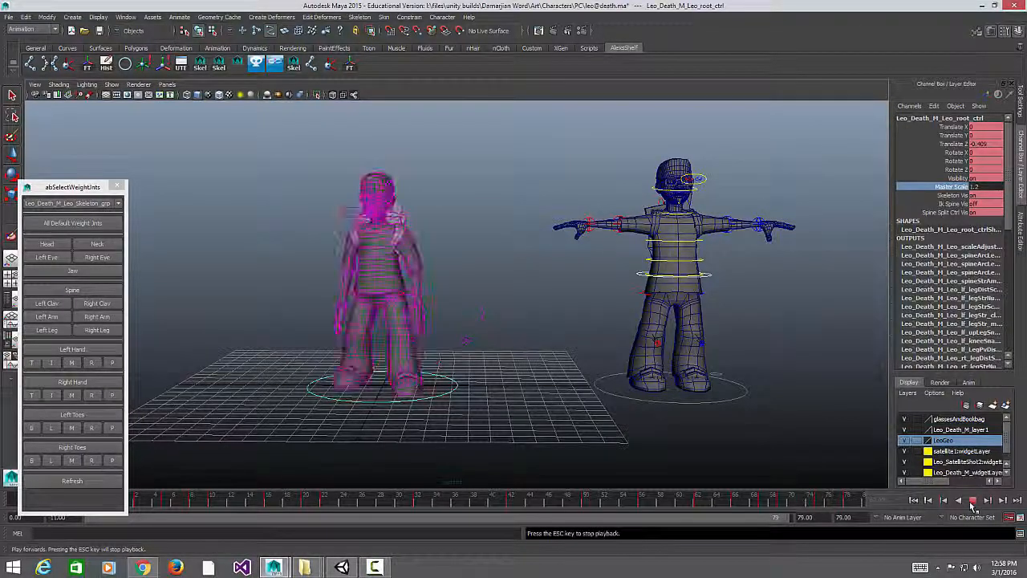
{"action": "key", "text": "Escape"}
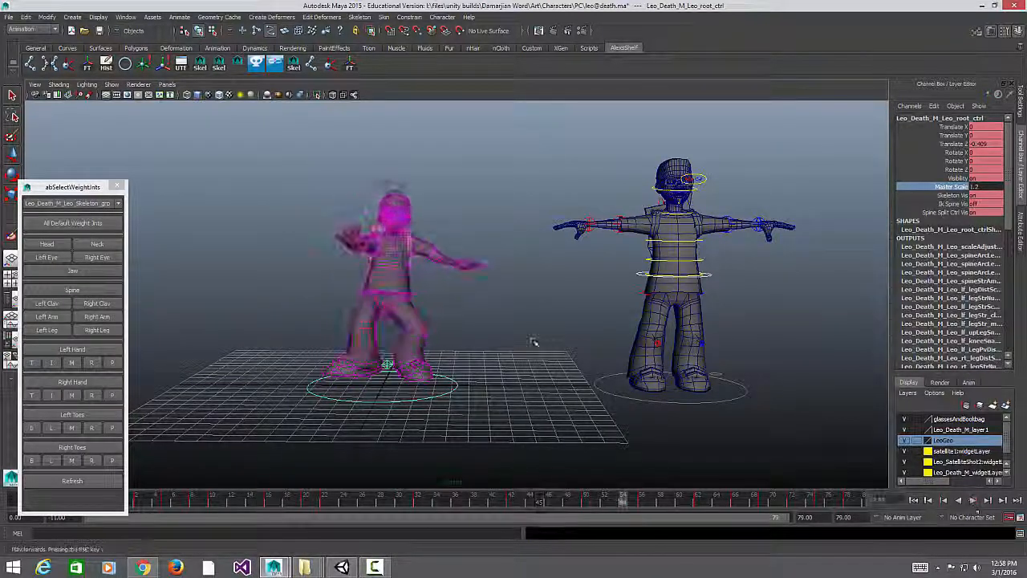
{"action": "left_click_drag", "start_coordinate": [96, 189], "coordinate": [47, 96]}
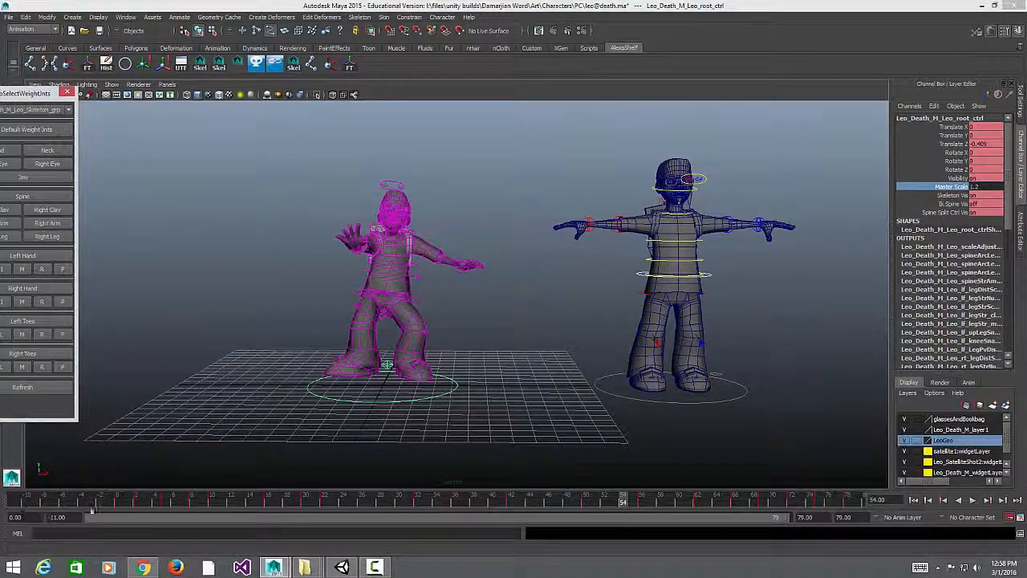
{"action": "double_click", "coordinate": [822, 520]}
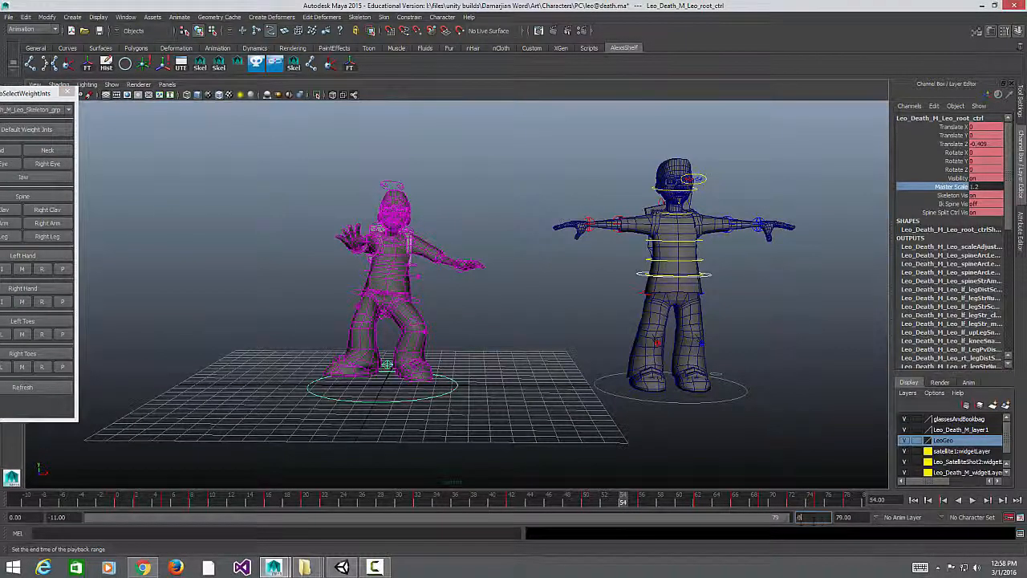
{"action": "key", "text": "Return"}
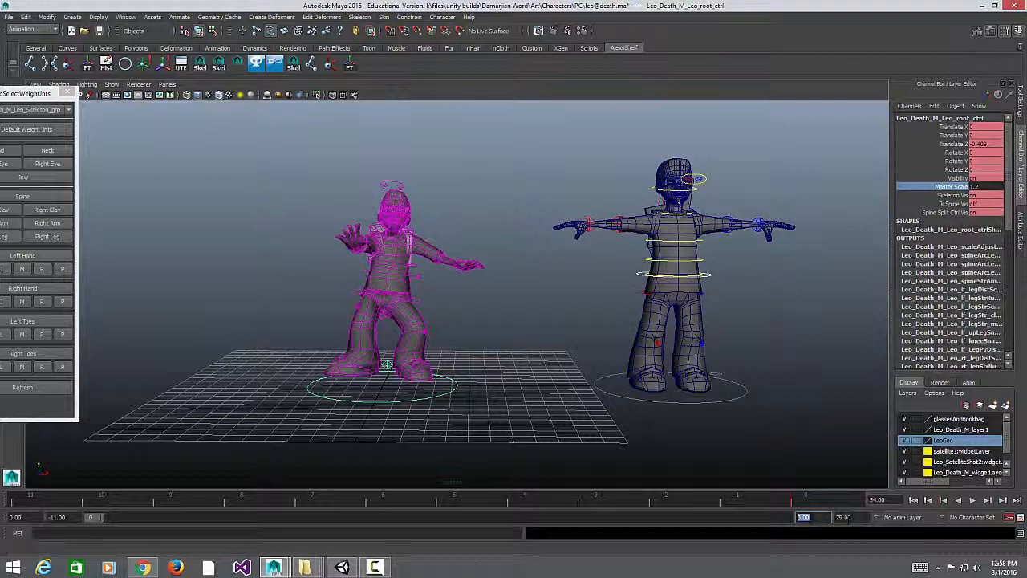
{"action": "type", "text": "79"}
{"action": "key", "text": "Return"}
{"action": "double_click", "coordinate": [823, 518]}
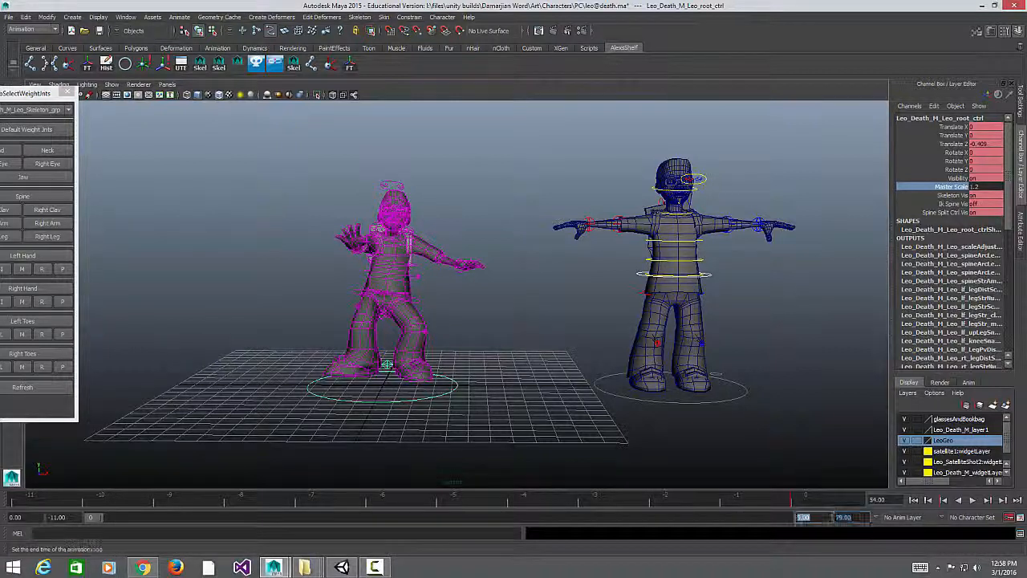
{"action": "key", "text": "Return"}
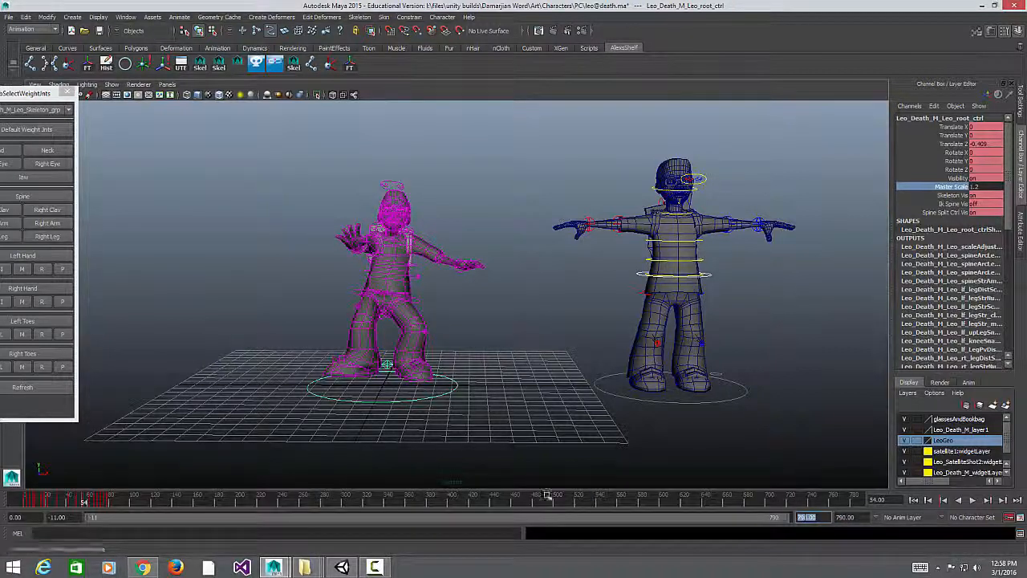
Step: Set the playback range to start at frame 0 and end at 80, with the animation end also at 80
{"action": "double_click", "coordinate": [62, 518]}
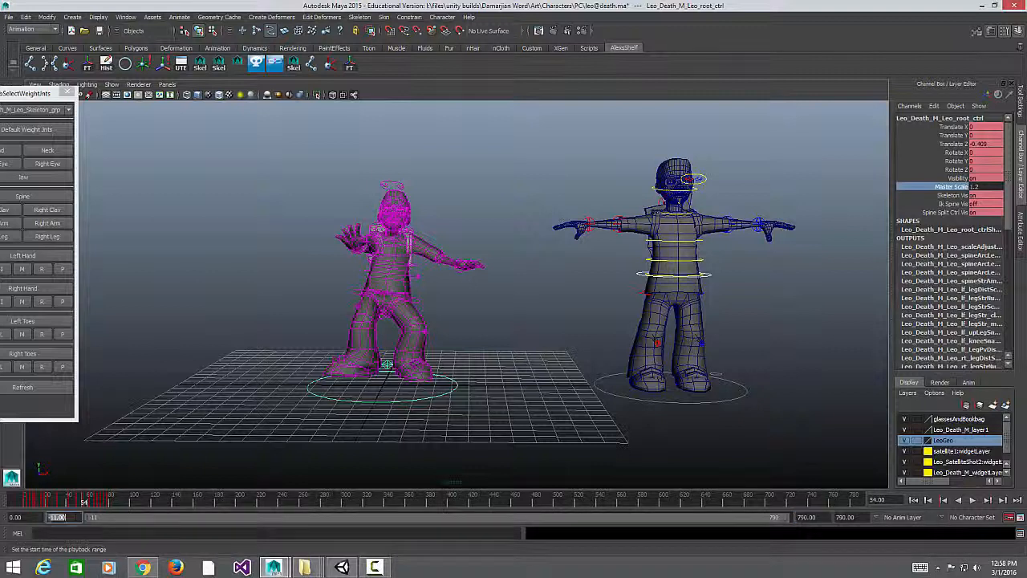
{"action": "type", "text": "0"}
{"action": "key", "text": "Return"}
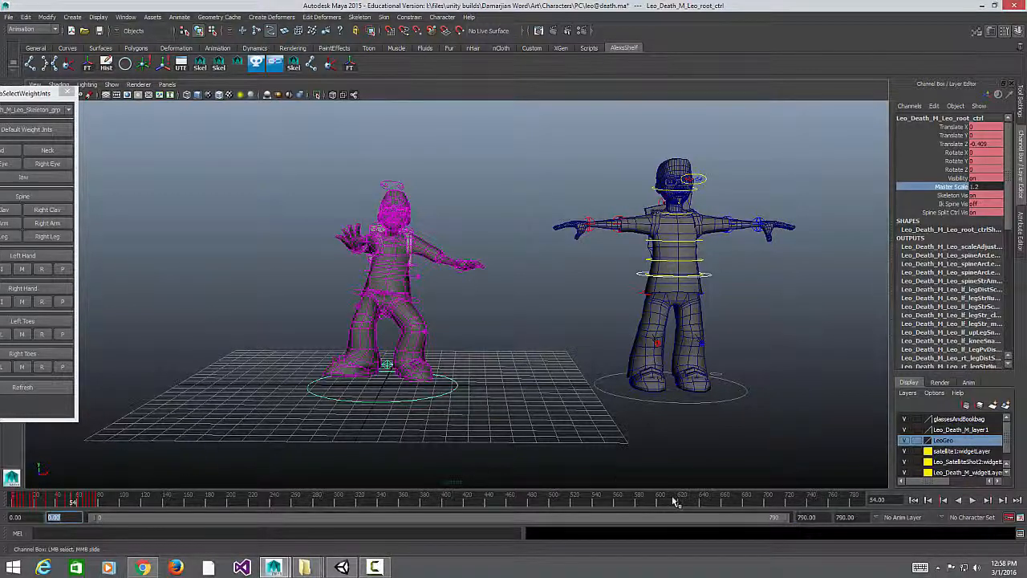
{"action": "double_click", "coordinate": [822, 518]}
{"action": "type", "text": "8"}
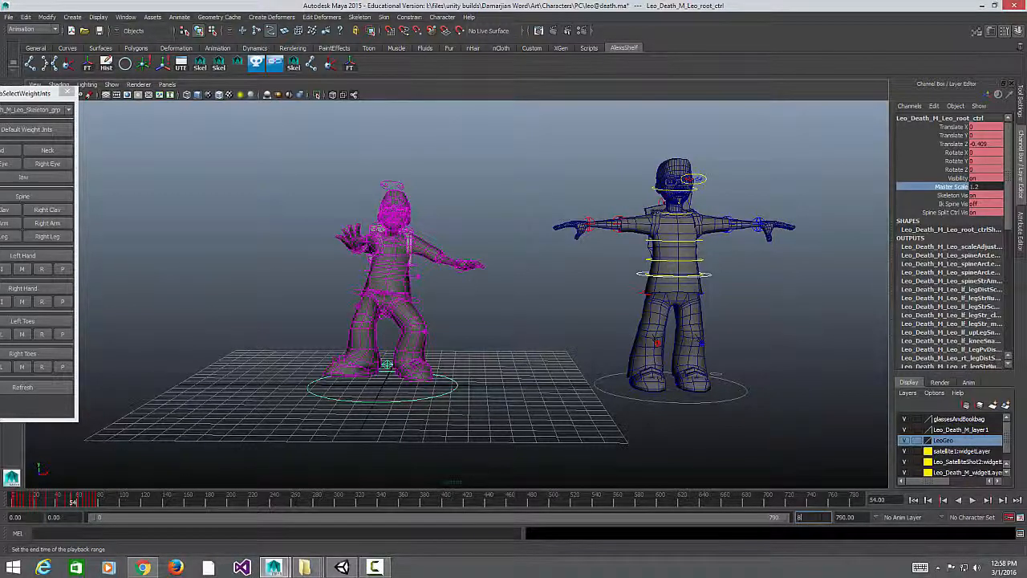
{"action": "type", "text": "0"}
{"action": "key", "text": "Return"}
{"action": "key", "text": "Tab"}
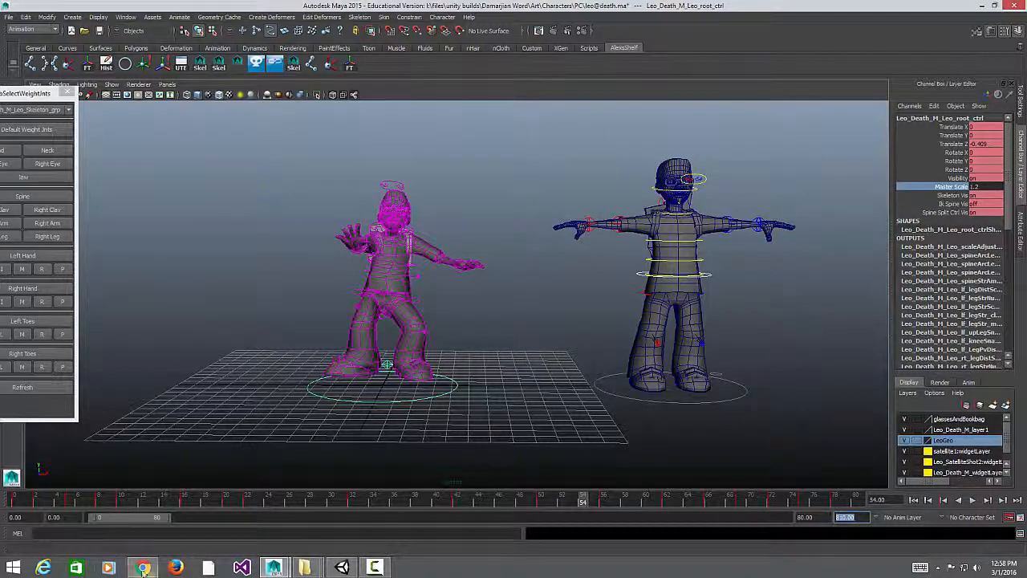
{"action": "type", "text": "80"}
{"action": "key", "text": "Return"}
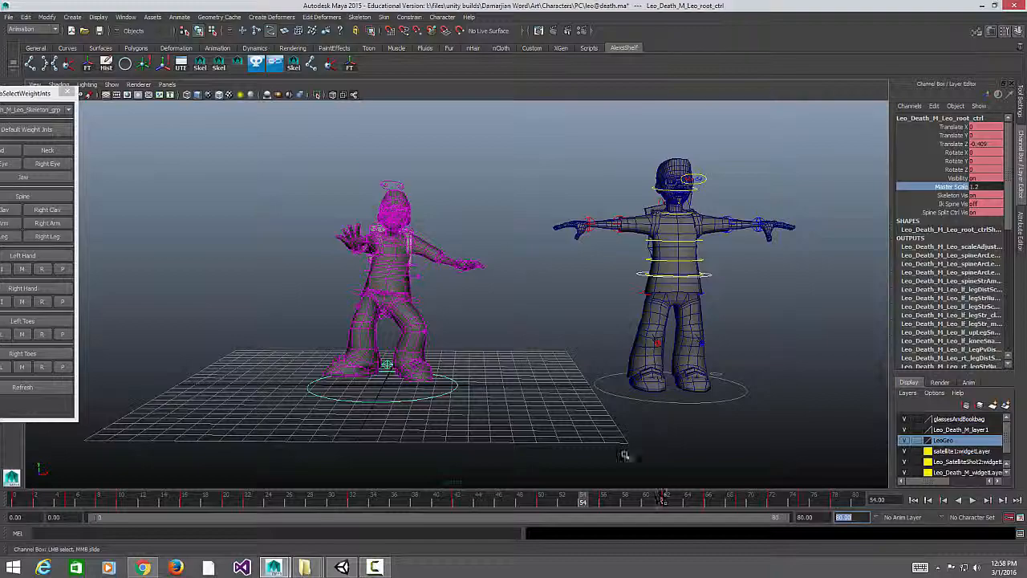
Step: Copy the full timeline of head rotation keys from the animated Leo's head FK control
{"action": "scroll", "coordinate": [473, 224], "scroll_direction": "up", "scroll_amount": 6}
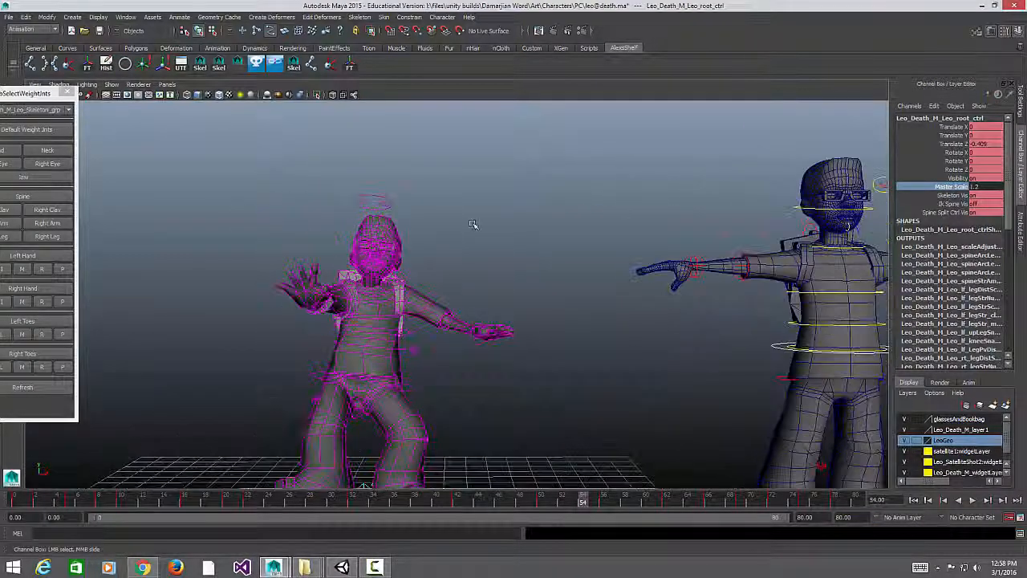
{"action": "left_click", "coordinate": [473, 224]}
{"action": "left_click_drag", "start_coordinate": [473, 224], "coordinate": [405, 277], "text": "alt"}
{"action": "left_click", "coordinate": [316, 249]}
{"action": "left_click_drag", "start_coordinate": [291, 351], "coordinate": [263, 388], "text": "alt"}
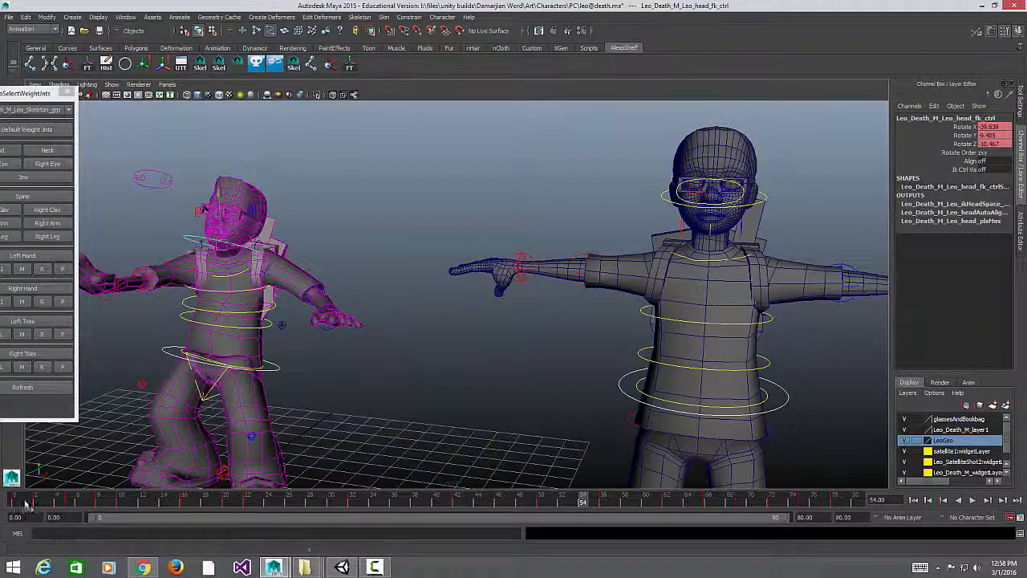
{"action": "left_click", "coordinate": [14, 501]}
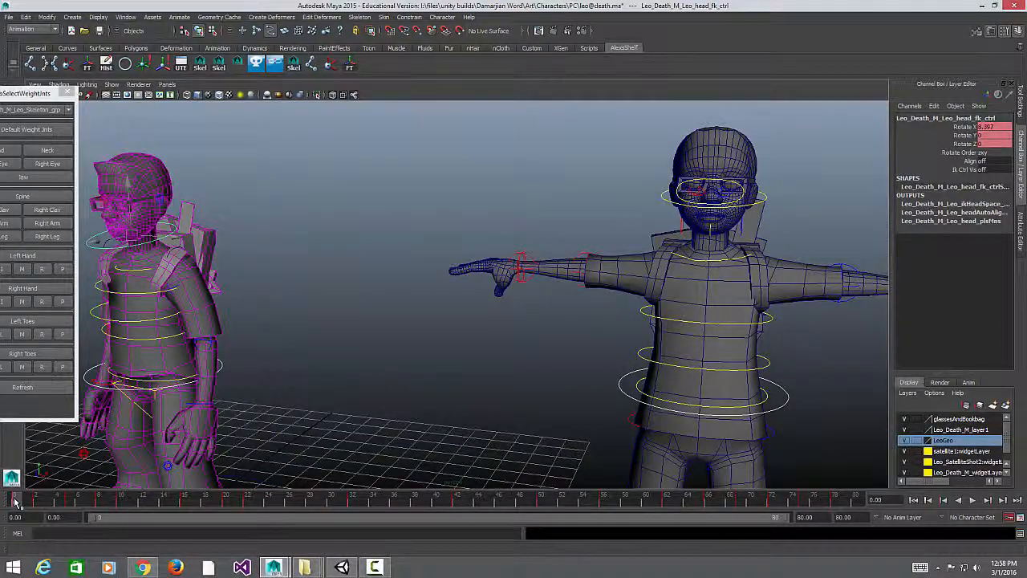
{"action": "double_click", "coordinate": [13, 502], "text": "shift"}
{"action": "right_click", "coordinate": [14, 501]}
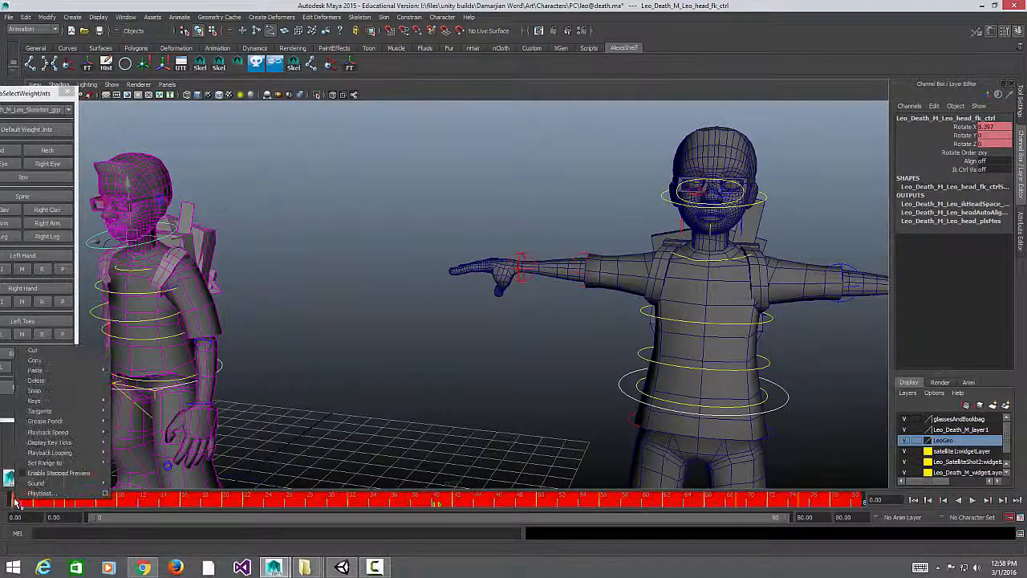
{"action": "left_click", "coordinate": [34, 359]}
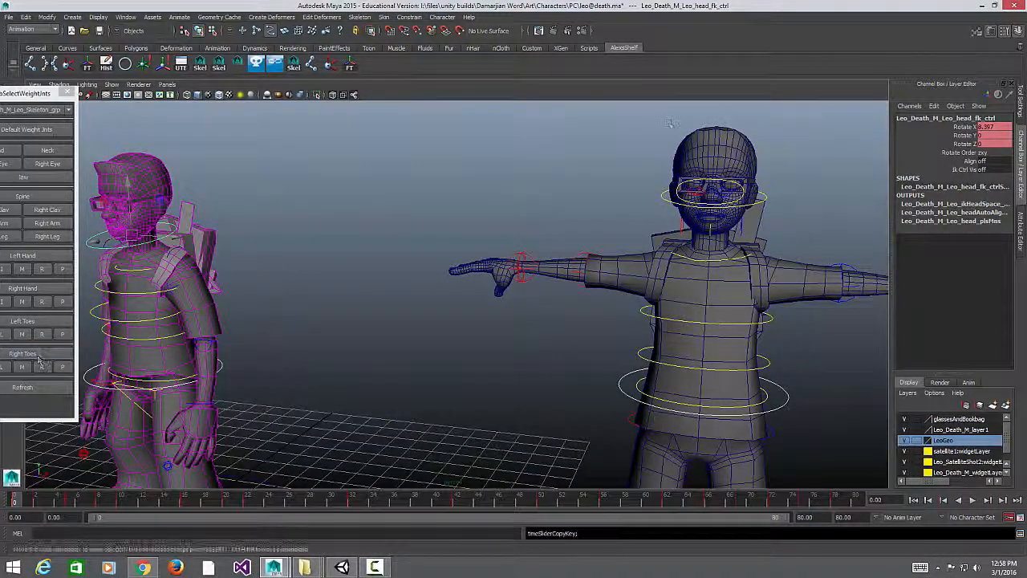
Step: Paste the copied head keys at frame 0 onto the T-posed Leo's neck control and play the animation to check them
{"action": "left_click", "coordinate": [690, 258]}
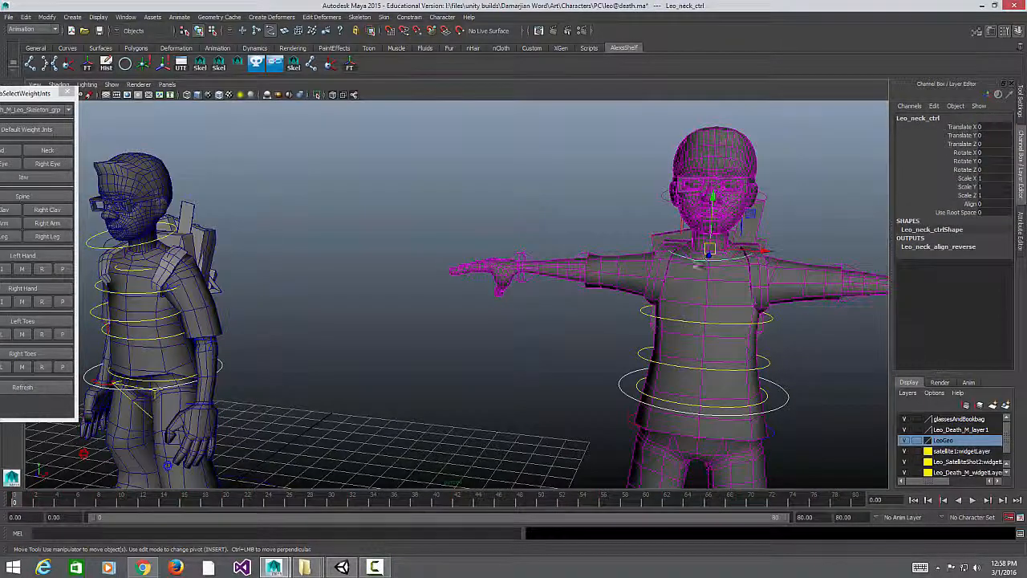
{"action": "right_click", "coordinate": [14, 501]}
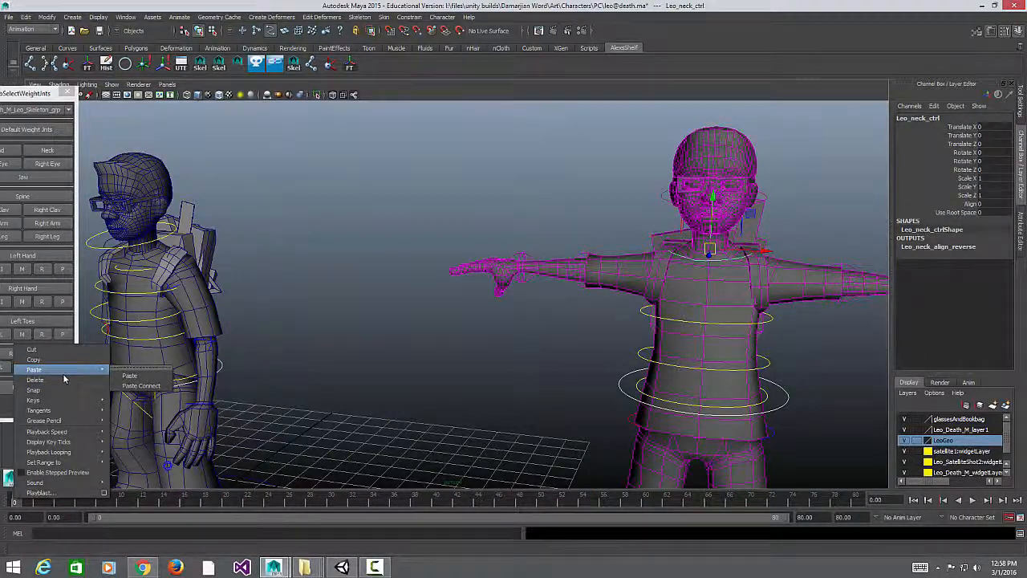
{"action": "left_click", "coordinate": [146, 377]}
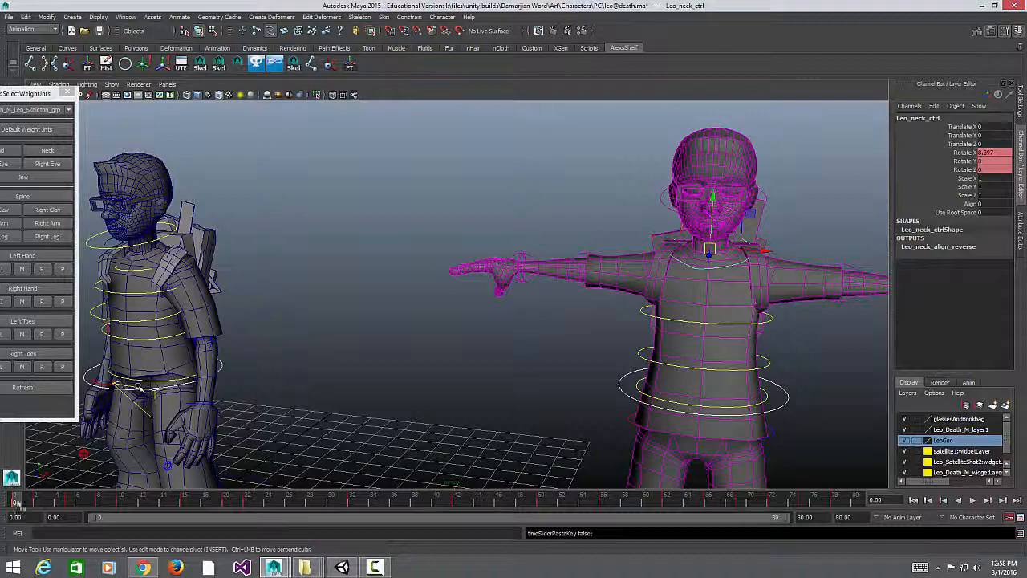
{"action": "key", "text": "alt+v"}
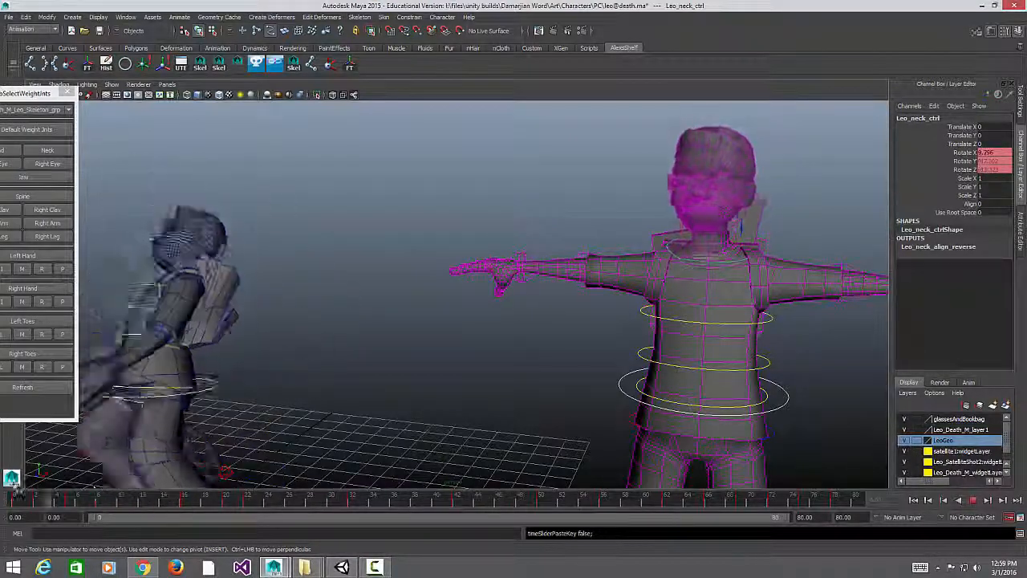
{"action": "left_click", "coordinate": [14, 498]}
Step: Display both Leo rigs in wireframe so the controls inside the animated rig can be reached
{"action": "middle_click_drag", "start_coordinate": [167, 254], "coordinate": [310, 257], "text": "alt"}
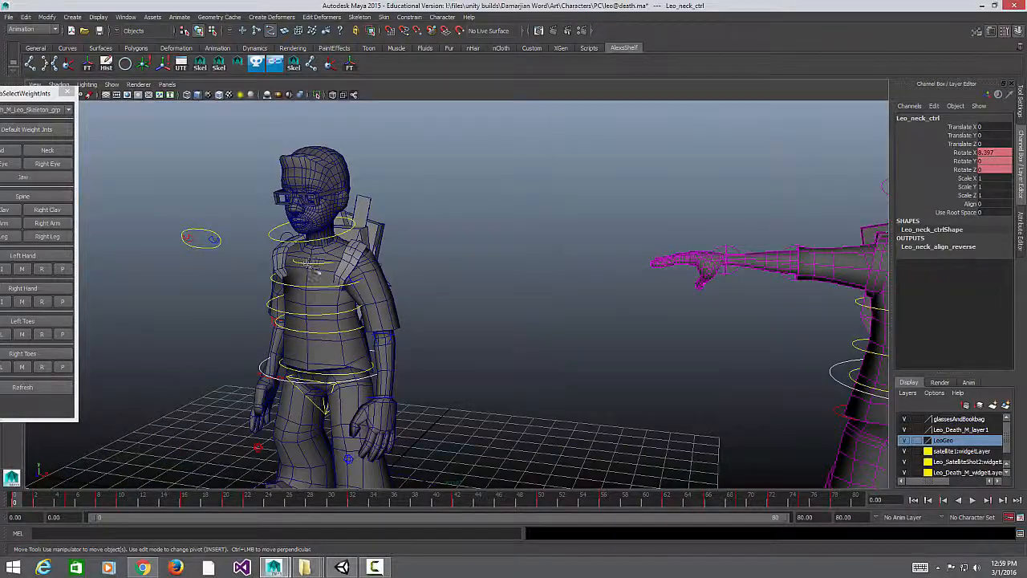
{"action": "left_click", "coordinate": [316, 264]}
{"action": "middle_click_drag", "start_coordinate": [835, 318], "coordinate": [652, 294], "text": "alt"}
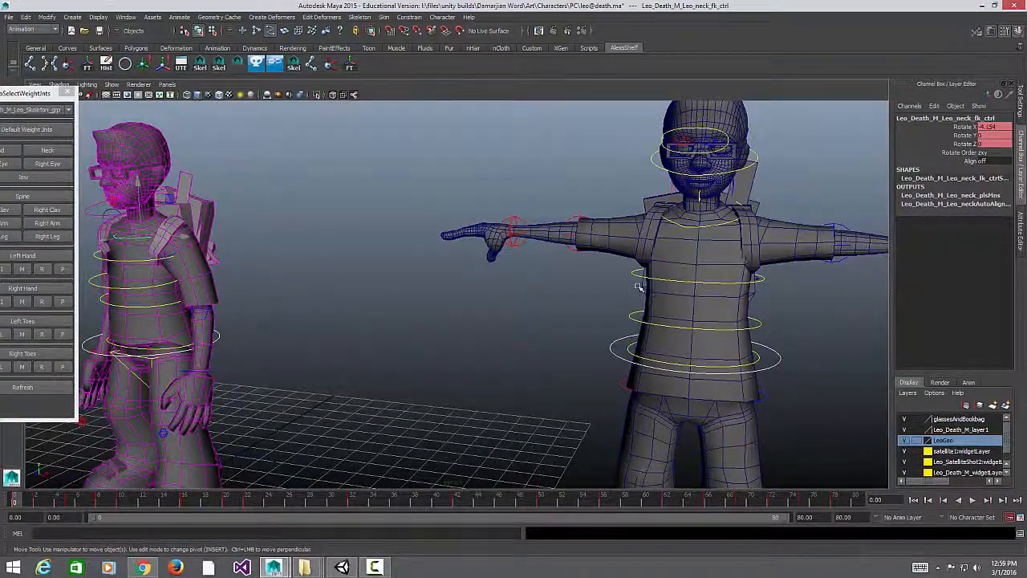
{"action": "key", "text": "4"}
{"action": "mouse_move", "coordinate": [713, 243]}
{"action": "left_mouse_down", "text": "alt"}
{"action": "mouse_move", "coordinate": [804, 229]}
{"action": "mouse_move", "coordinate": [836, 197]}
{"action": "left_mouse_up", "text": "alt"}
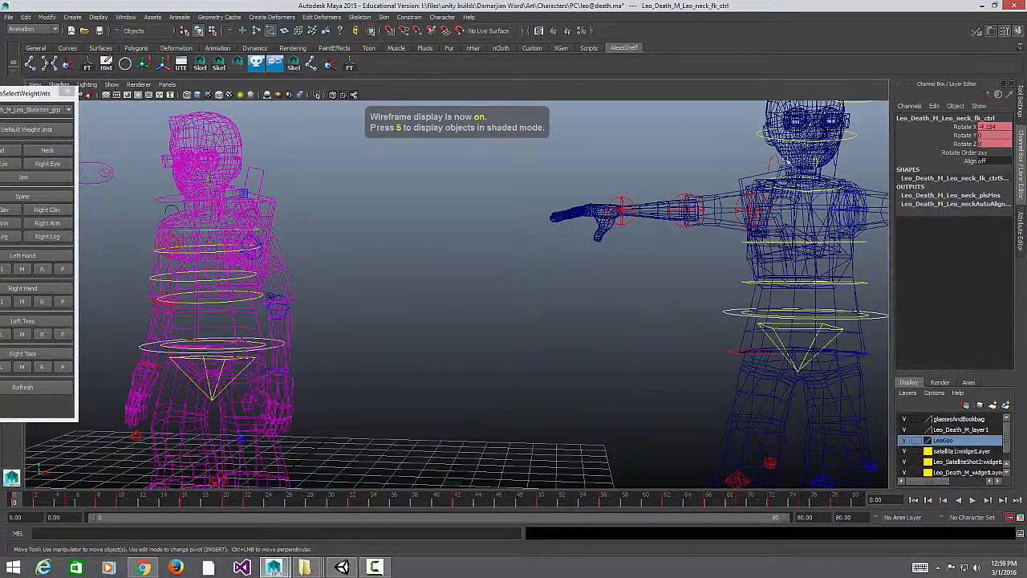
{"action": "middle_click_drag", "start_coordinate": [379, 264], "coordinate": [471, 291], "text": "alt"}
{"action": "left_click_drag", "start_coordinate": [367, 277], "coordinate": [403, 277], "text": "alt"}
{"action": "left_click", "coordinate": [429, 273]}
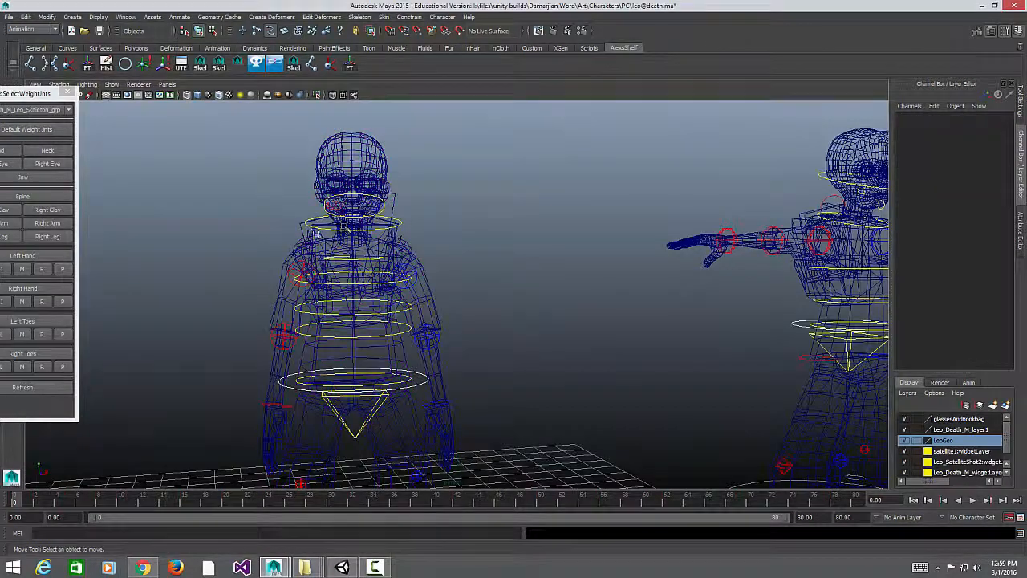
Step: Copy all keys across the timeline from the animated Leo's right clavicle FK control
{"action": "left_click", "coordinate": [314, 235]}
{"action": "left_click_drag", "start_coordinate": [345, 251], "coordinate": [352, 275], "text": "alt"}
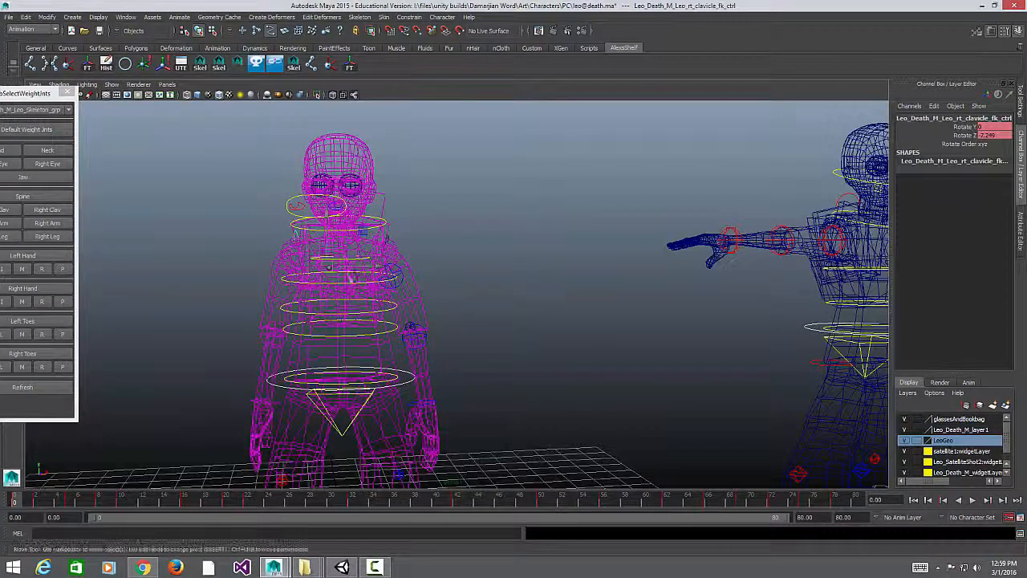
{"action": "double_click", "coordinate": [12, 502]}
{"action": "right_click", "coordinate": [13, 501]}
{"action": "left_click", "coordinate": [45, 362]}
Step: Paste the copied clavicle keys onto the T-posed Leo's right clavicle control
{"action": "left_click_drag", "start_coordinate": [591, 342], "coordinate": [528, 343], "text": "alt"}
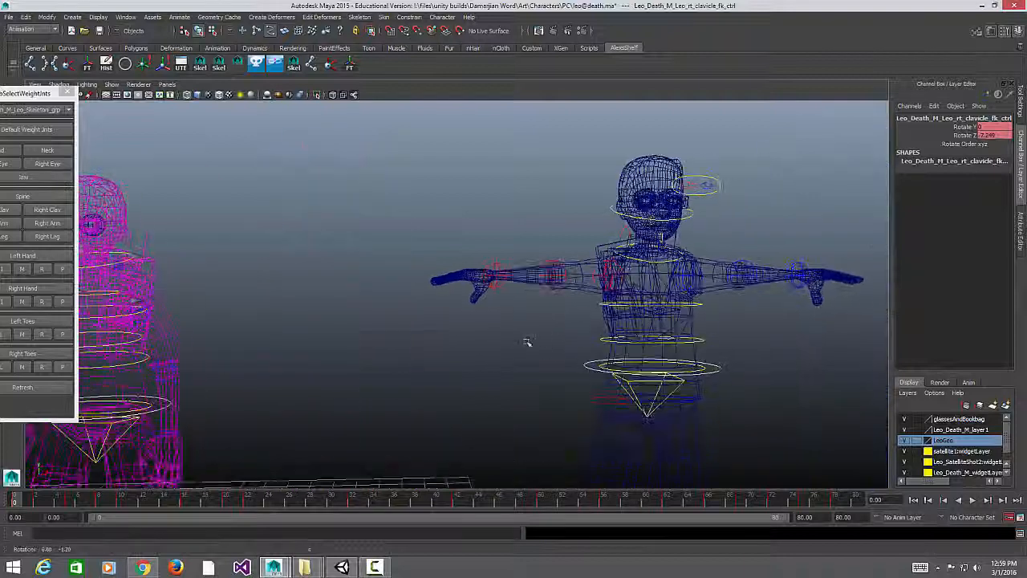
{"action": "left_click", "coordinate": [623, 233]}
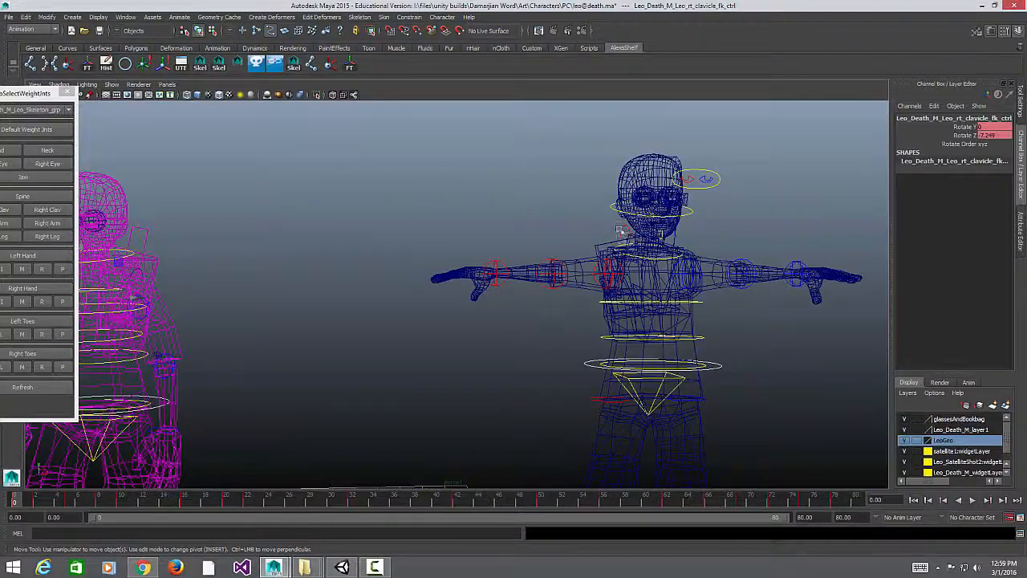
{"action": "double_click", "coordinate": [16, 503]}
{"action": "right_click", "coordinate": [16, 503]}
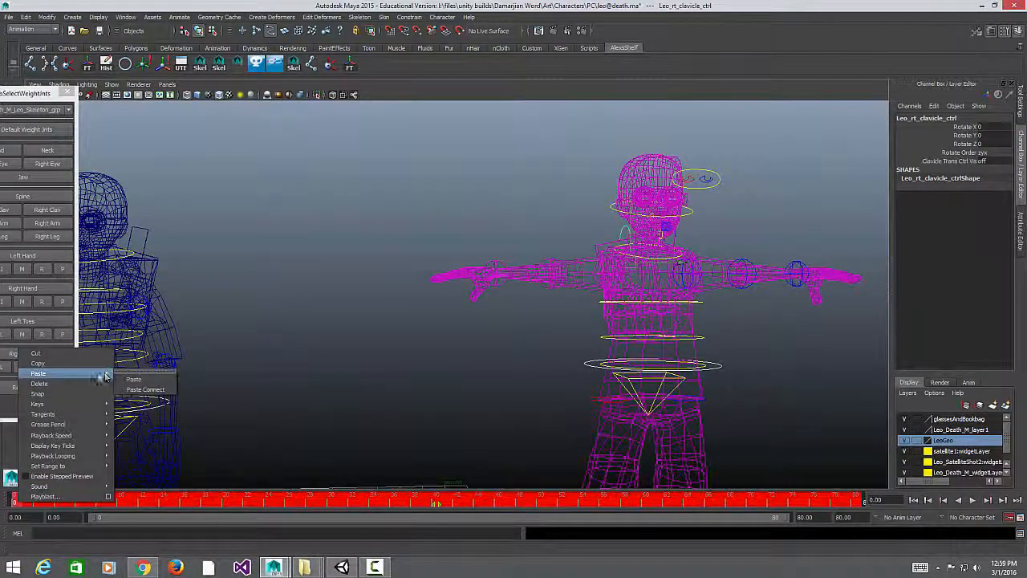
{"action": "left_click", "coordinate": [133, 378]}
Step: Copy all keys across the timeline from the animated Leo's right upper arm FK control
{"action": "left_click_drag", "start_coordinate": [348, 350], "coordinate": [289, 305], "text": "alt"}
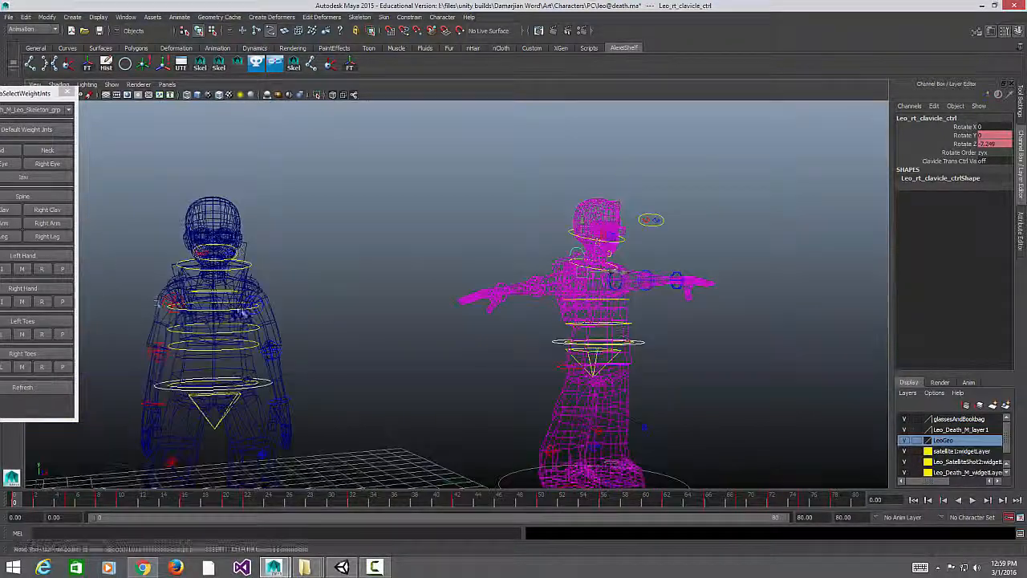
{"action": "left_click", "coordinate": [165, 302]}
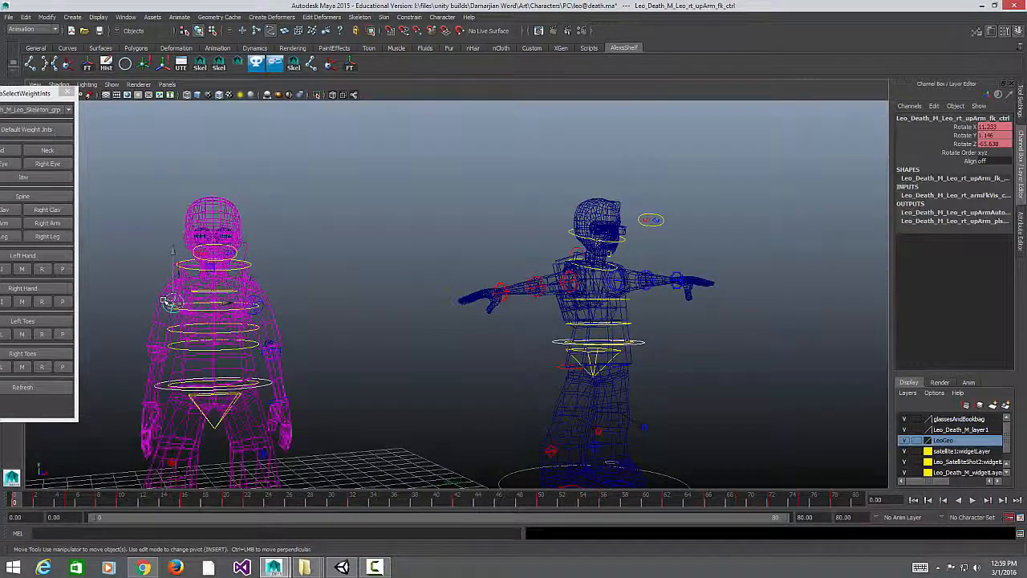
{"action": "double_click", "coordinate": [24, 502]}
{"action": "right_click", "coordinate": [25, 503]}
{"action": "left_click", "coordinate": [62, 360]}
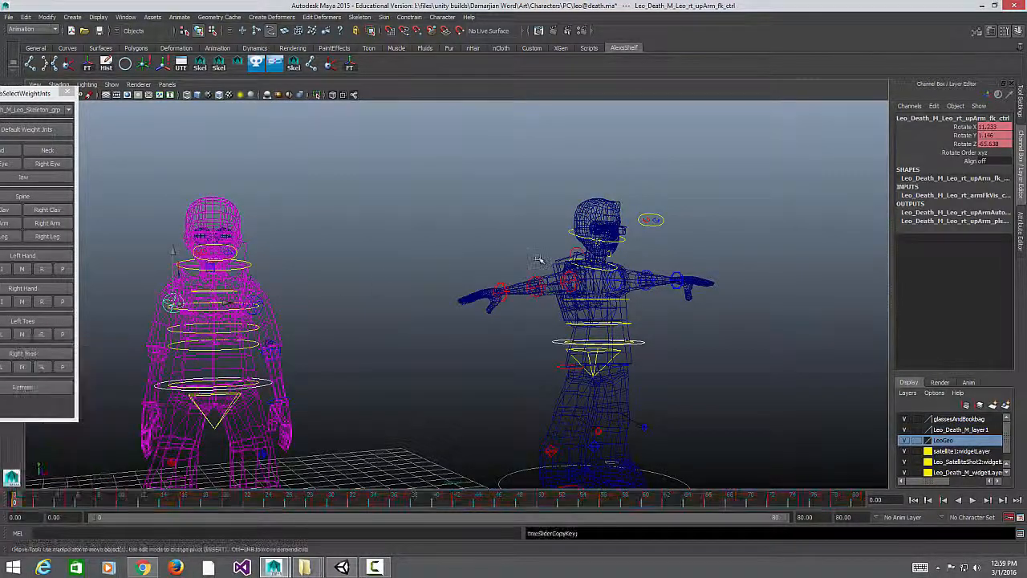
Step: Paste the copied upper arm keys at frame 0 onto the T-posed Leo's right upper arm FK control
{"action": "left_click", "coordinate": [572, 281]}
{"action": "left_click", "coordinate": [80, 498]}
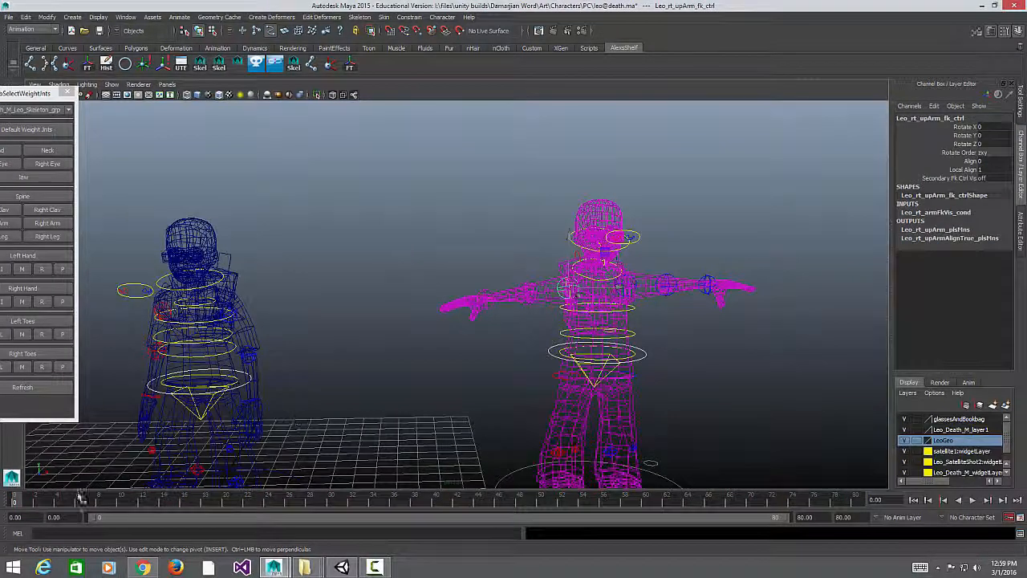
{"action": "double_click", "coordinate": [16, 502]}
{"action": "right_click", "coordinate": [16, 503]}
{"action": "left_click", "coordinate": [119, 502]}
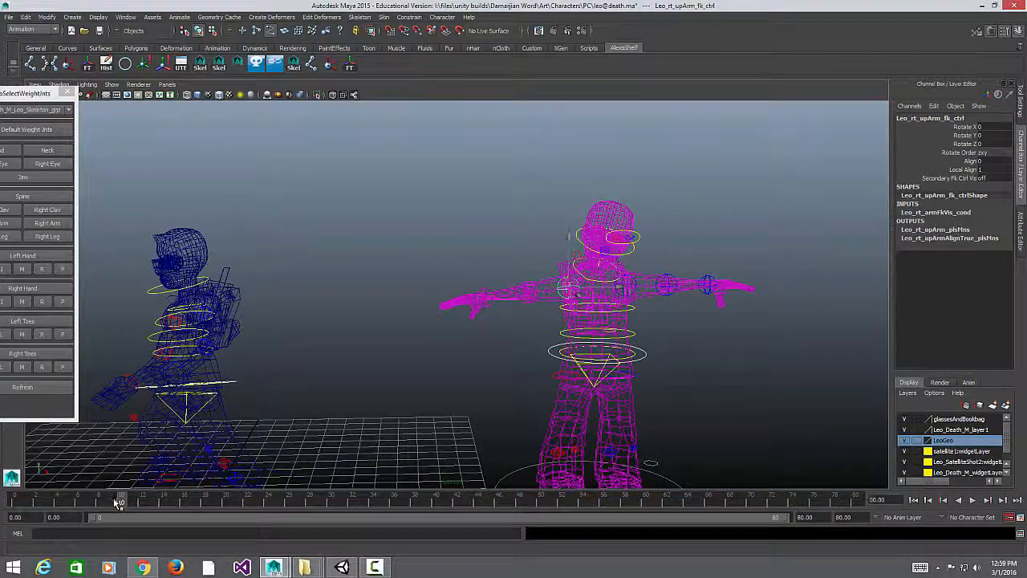
{"action": "left_click", "coordinate": [13, 502]}
{"action": "right_click", "coordinate": [16, 503]}
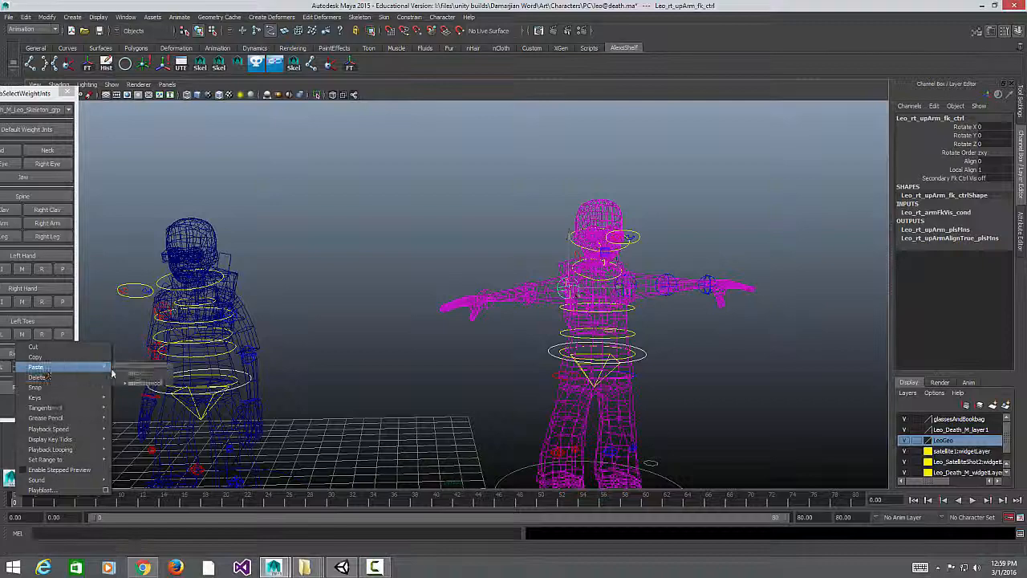
{"action": "left_click", "coordinate": [138, 373]}
Step: Play the animation, then scrub from frame 0 to 30 to compare the right arm motion of both rigs
{"action": "key", "text": "alt+v"}
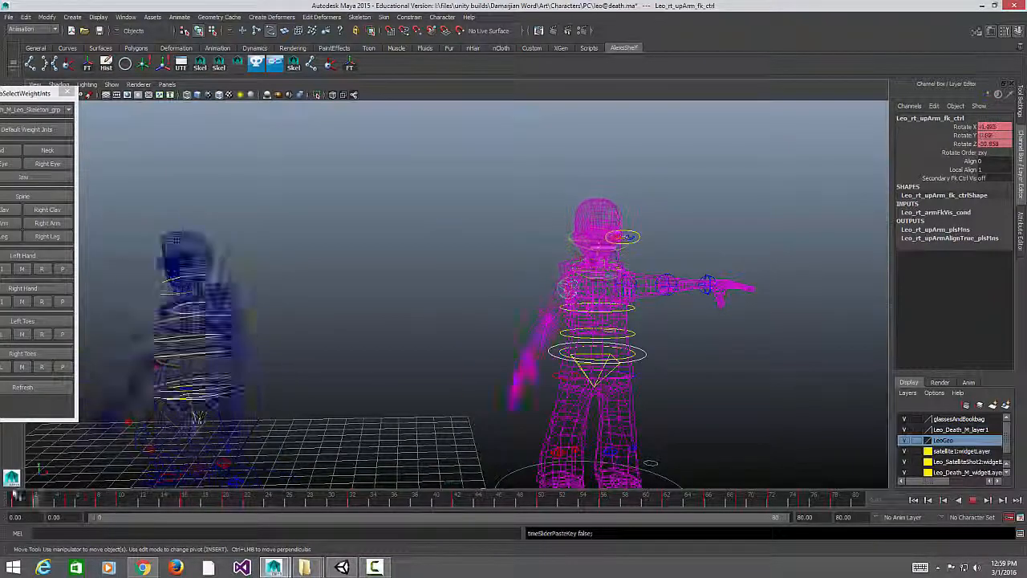
{"action": "key", "text": "alt+v"}
{"action": "left_click_drag", "start_coordinate": [18, 502], "coordinate": [334, 499]}
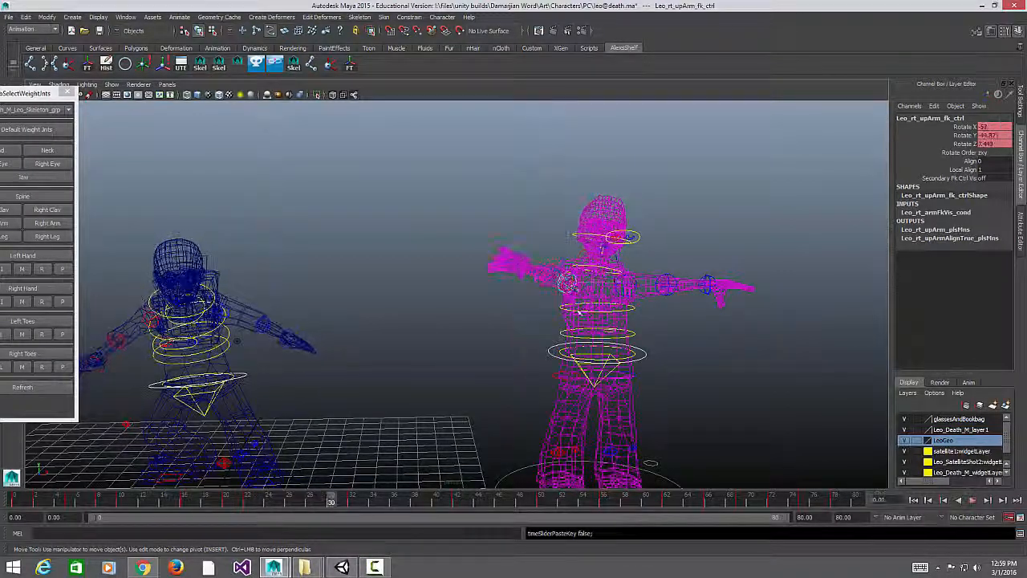
{"action": "left_click_drag", "start_coordinate": [514, 180], "coordinate": [467, 237], "text": "alt"}
Step: Start opening another scene and browse to the Word project's Art\Characters\PC\Anims folder under files\unity builds
{"action": "left_click", "coordinate": [9, 17]}
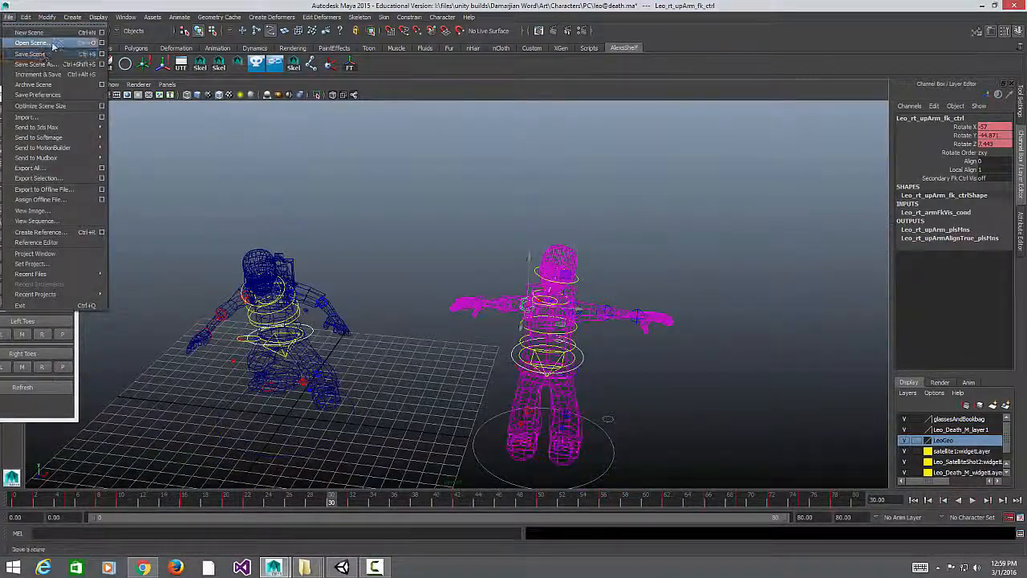
{"action": "left_click", "coordinate": [32, 42]}
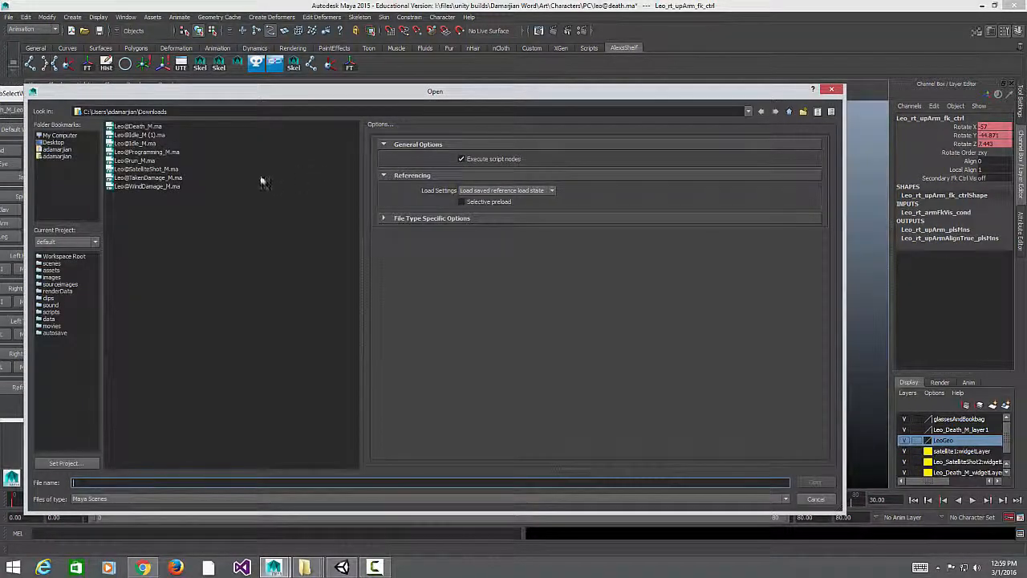
{"action": "left_click", "coordinate": [790, 114]}
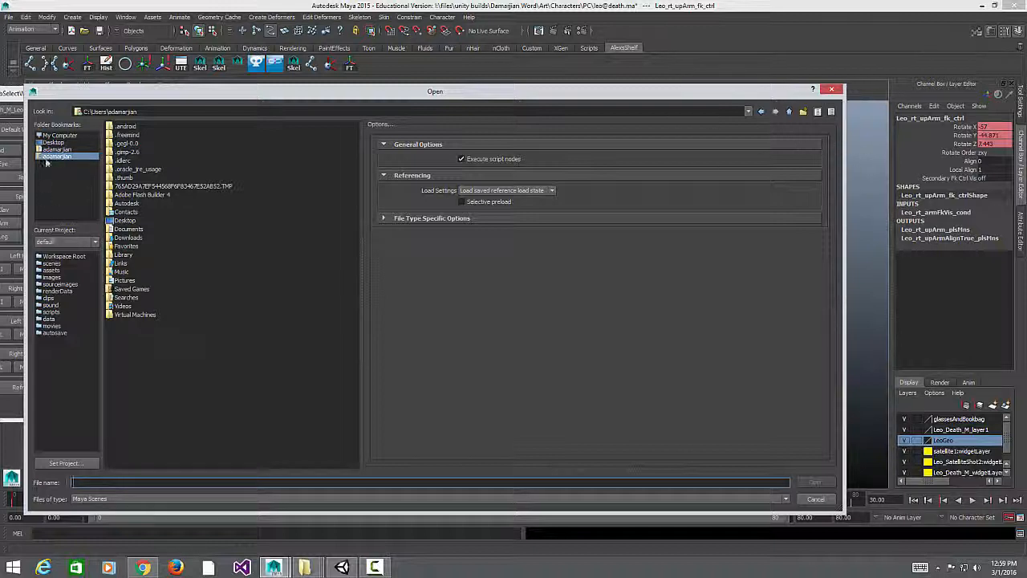
{"action": "left_click", "coordinate": [56, 135]}
{"action": "double_click", "coordinate": [132, 168]}
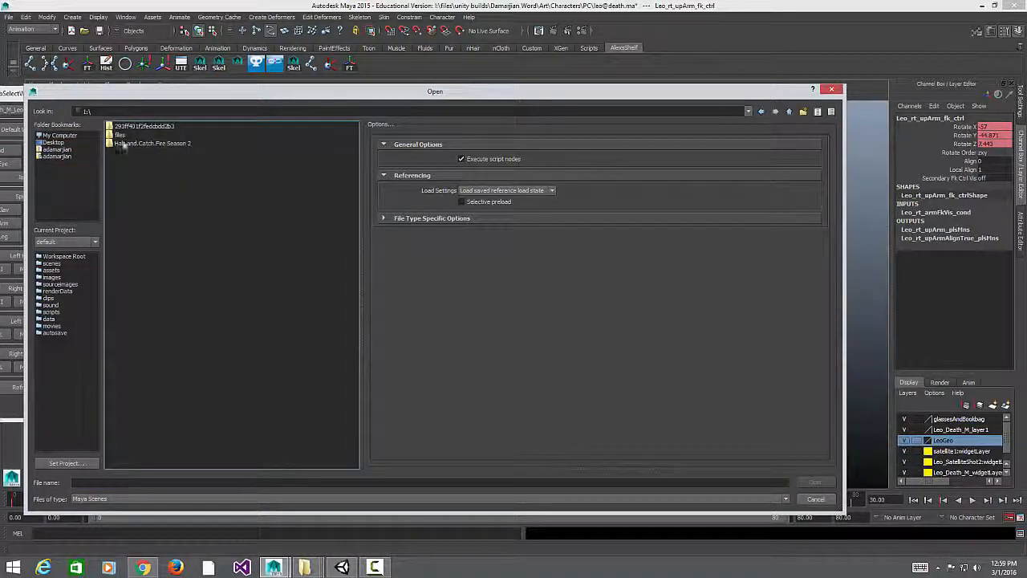
{"action": "double_click", "coordinate": [120, 135]}
{"action": "double_click", "coordinate": [129, 169]}
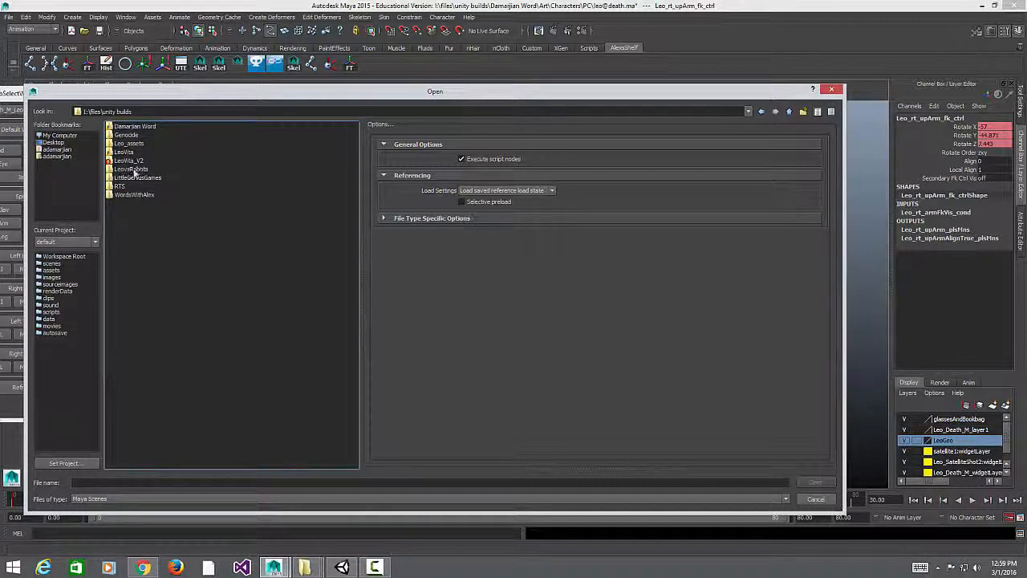
{"action": "double_click", "coordinate": [134, 126]}
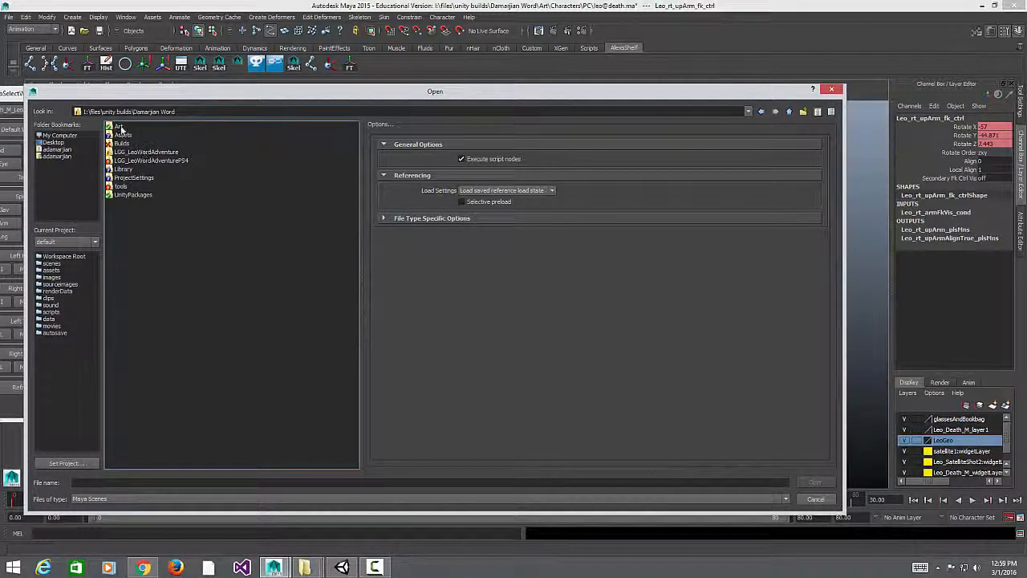
{"action": "double_click", "coordinate": [119, 127]}
{"action": "double_click", "coordinate": [126, 135]}
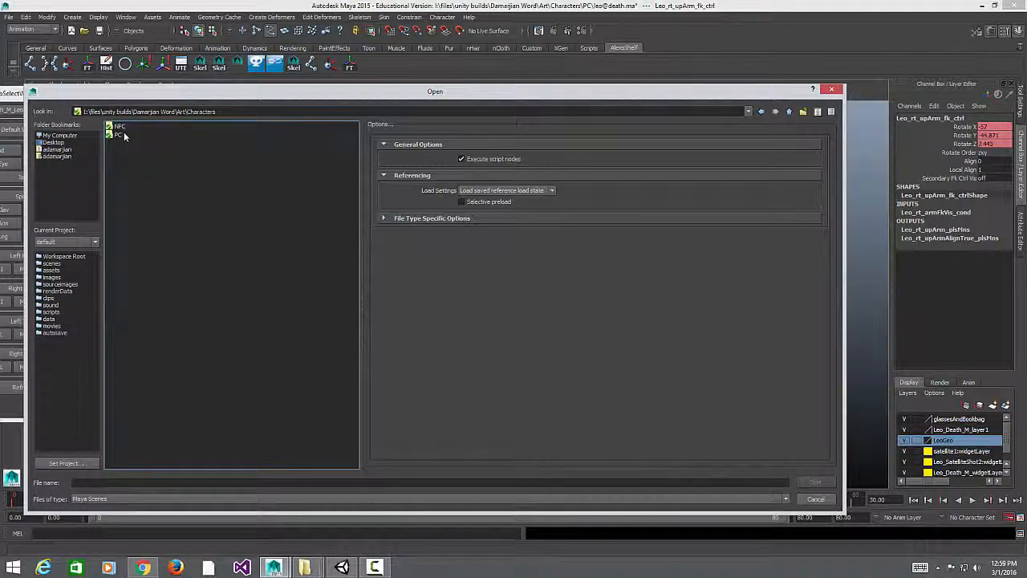
{"action": "double_click", "coordinate": [119, 134]}
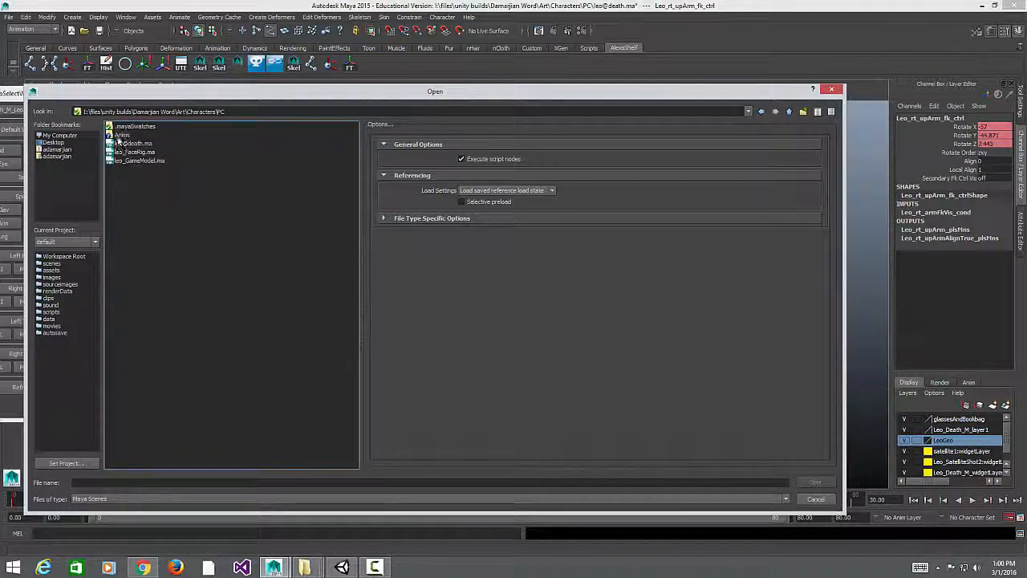
{"action": "double_click", "coordinate": [120, 134]}
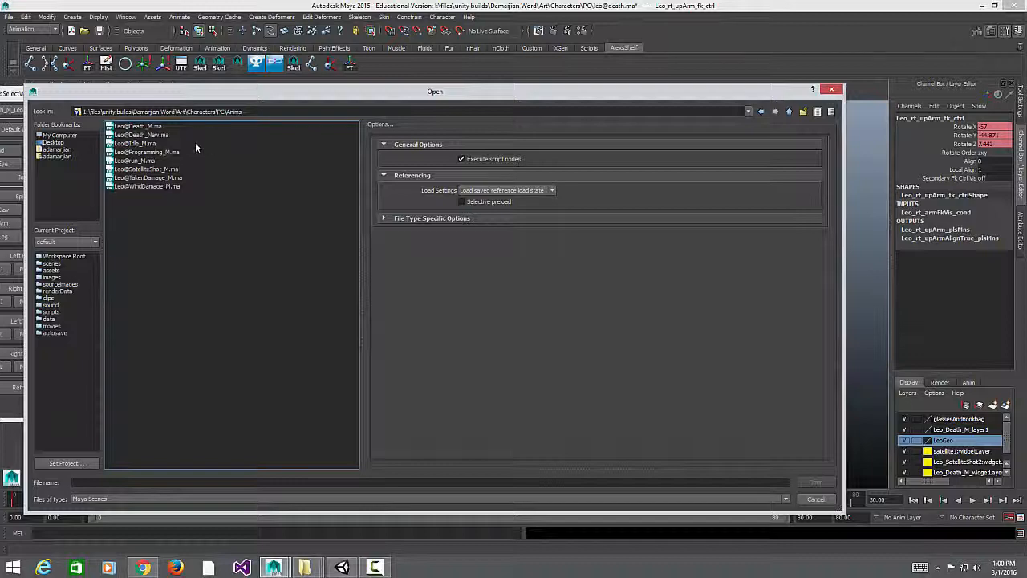
{"action": "left_click", "coordinate": [138, 135]}
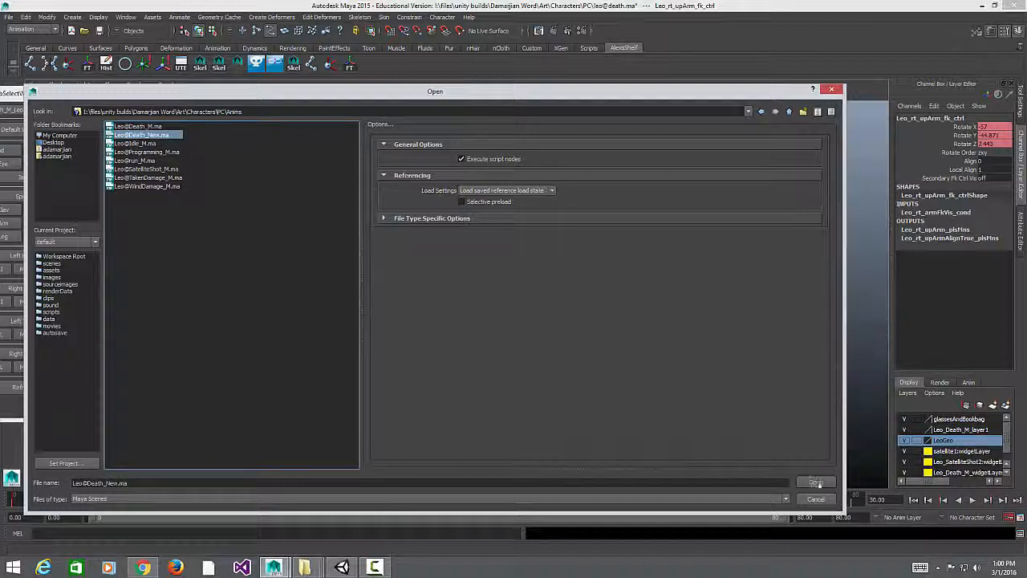
{"action": "left_click", "coordinate": [816, 482]}
{"action": "left_click", "coordinate": [521, 289]}
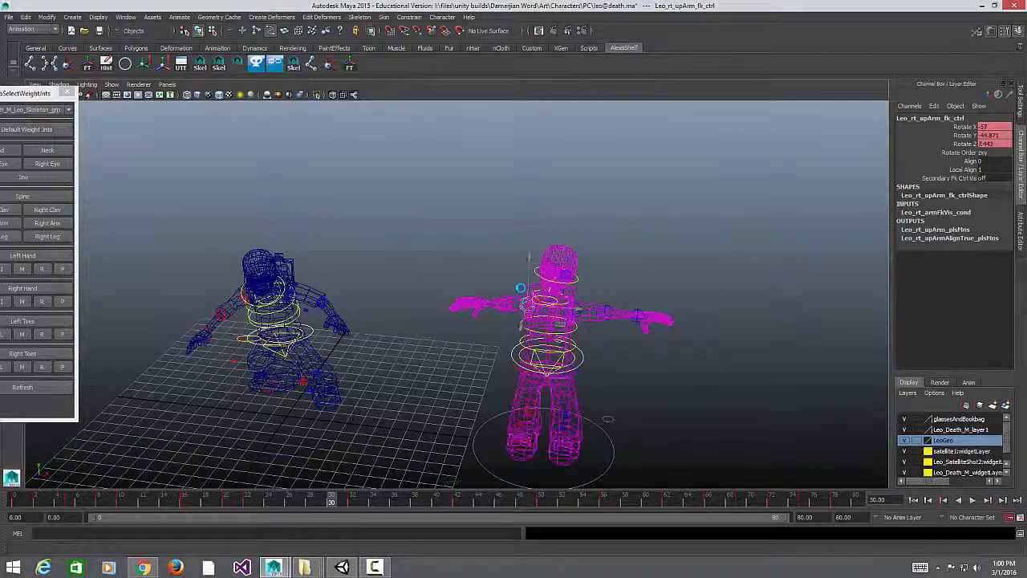
{"action": "left_click", "coordinate": [503, 292]}
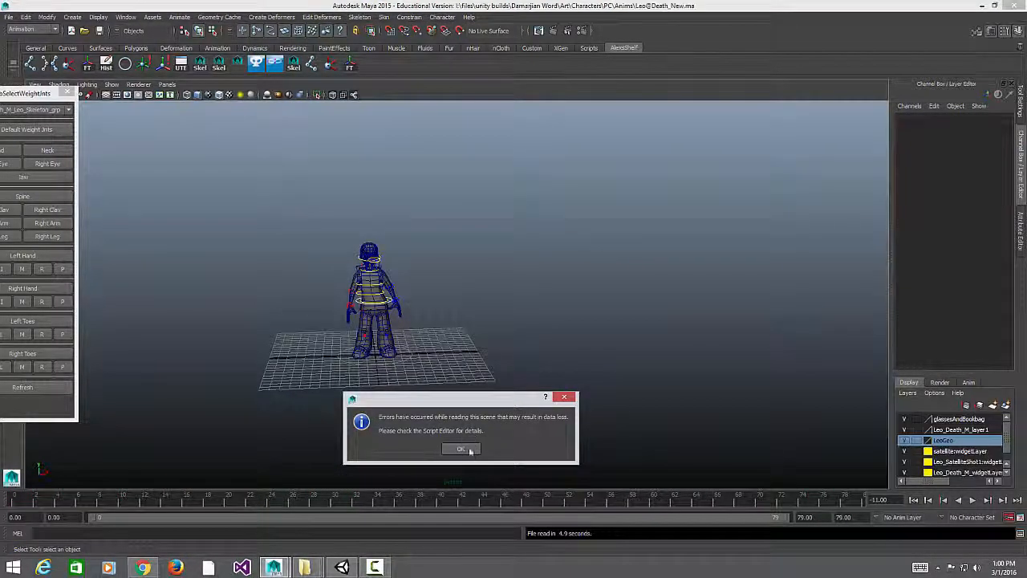
{"action": "left_click", "coordinate": [460, 448]}
Step: Play Leo's death animation through, stop it to inspect the pose, and return to frame 0
{"action": "key", "text": "alt+v"}
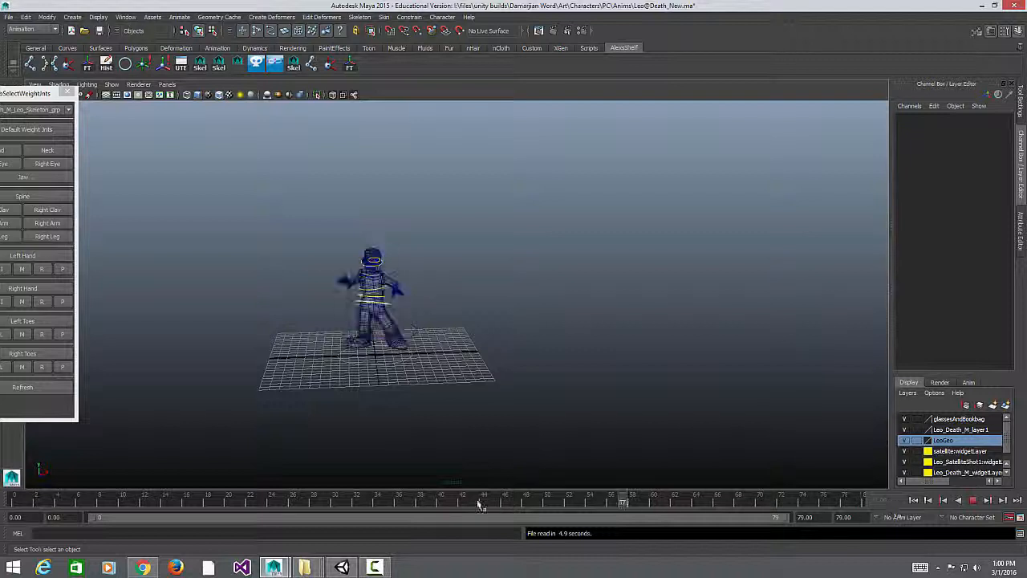
{"action": "left_click", "coordinate": [974, 500]}
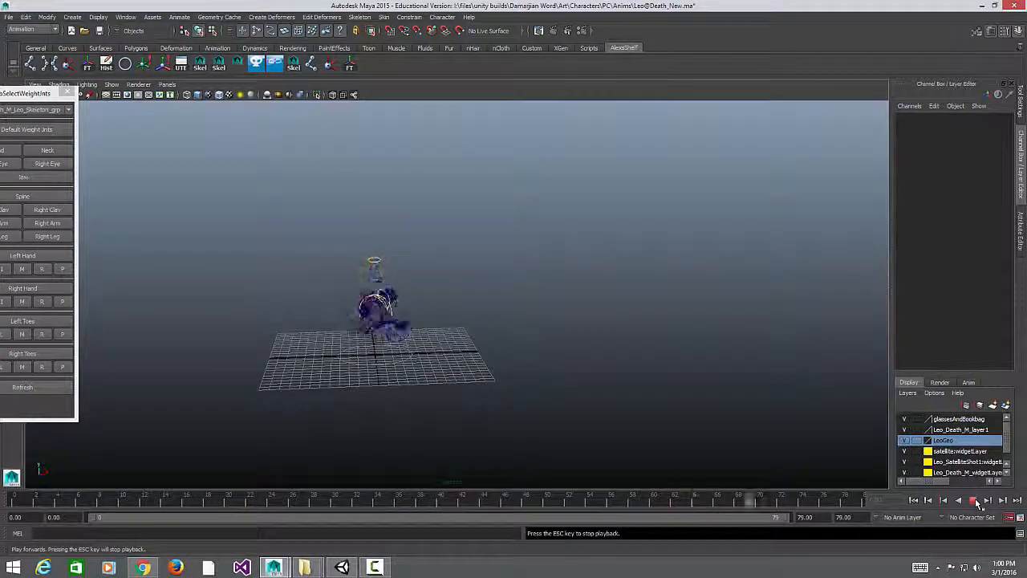
{"action": "left_click_drag", "start_coordinate": [373, 261], "coordinate": [509, 343], "text": "alt"}
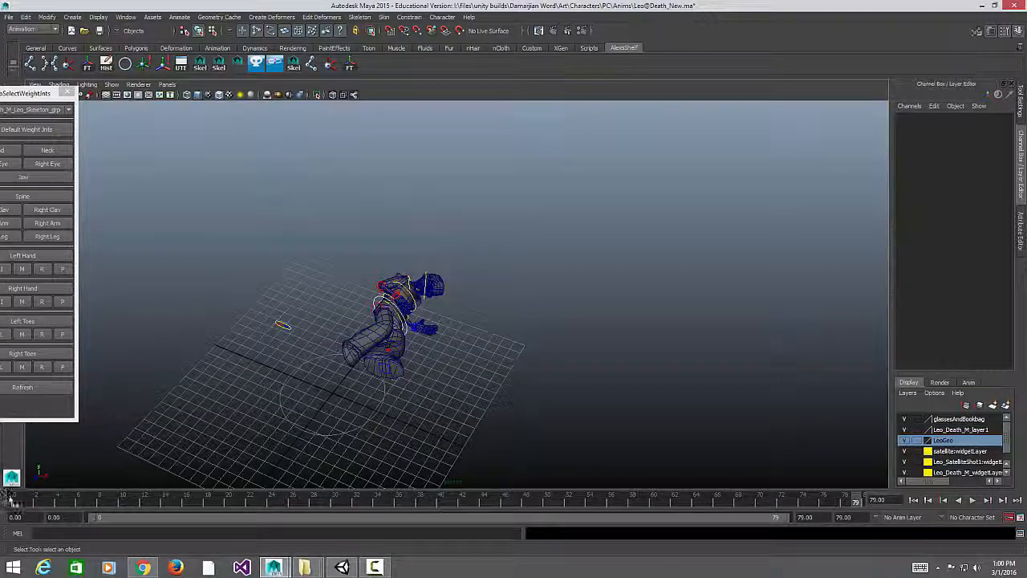
{"action": "left_click", "coordinate": [5, 500]}
Step: Delete all non-deformer history in the scene and optimize the scene size to remove unused items
{"action": "left_click", "coordinate": [10, 18]}
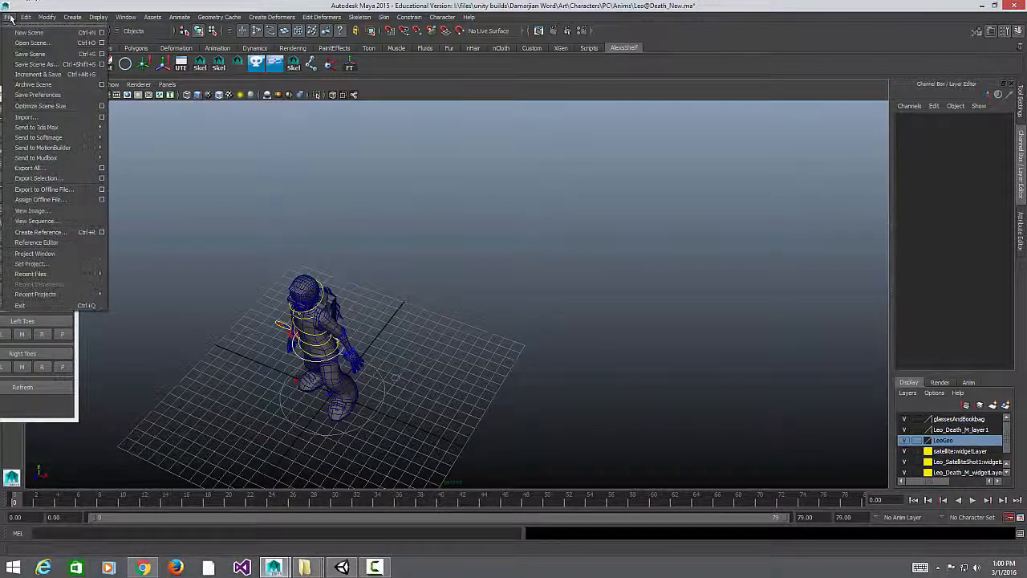
{"action": "left_click", "coordinate": [10, 17]}
{"action": "left_click", "coordinate": [26, 17]}
{"action": "mouse_move", "coordinate": [66, 138]}
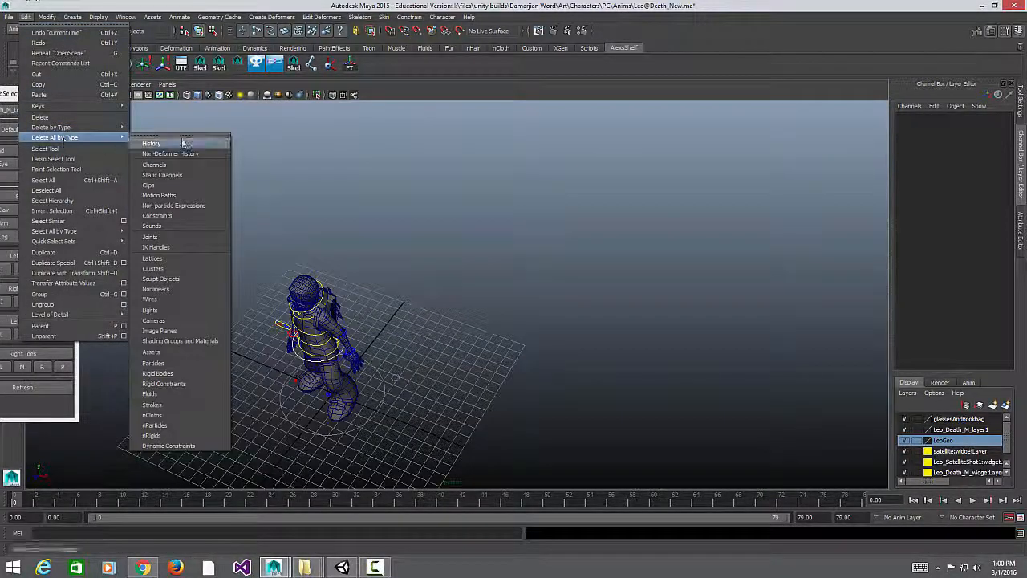
{"action": "left_click", "coordinate": [178, 153]}
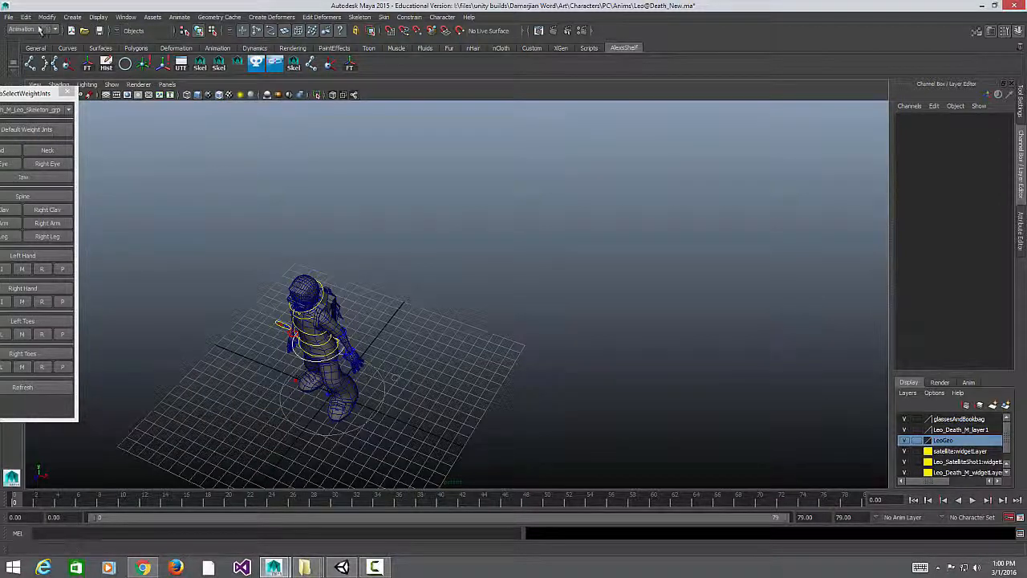
{"action": "left_click", "coordinate": [8, 17]}
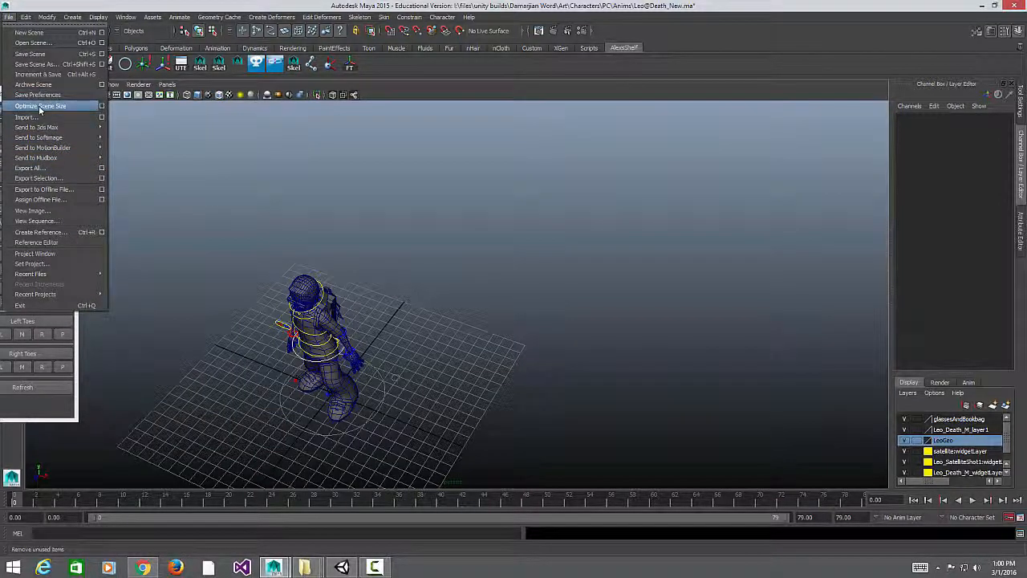
{"action": "left_click", "coordinate": [38, 105]}
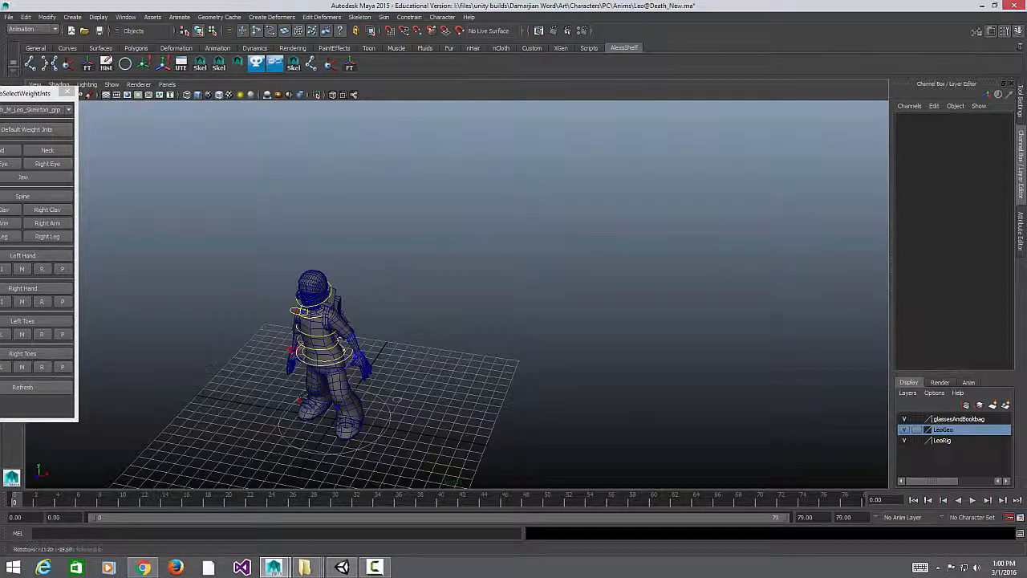
Step: Start an FBX export of the whole scene and browse to HistoricBuilding\Assets\Models\Pc\Leo\Anims on the desktop
{"action": "left_click", "coordinate": [8, 16]}
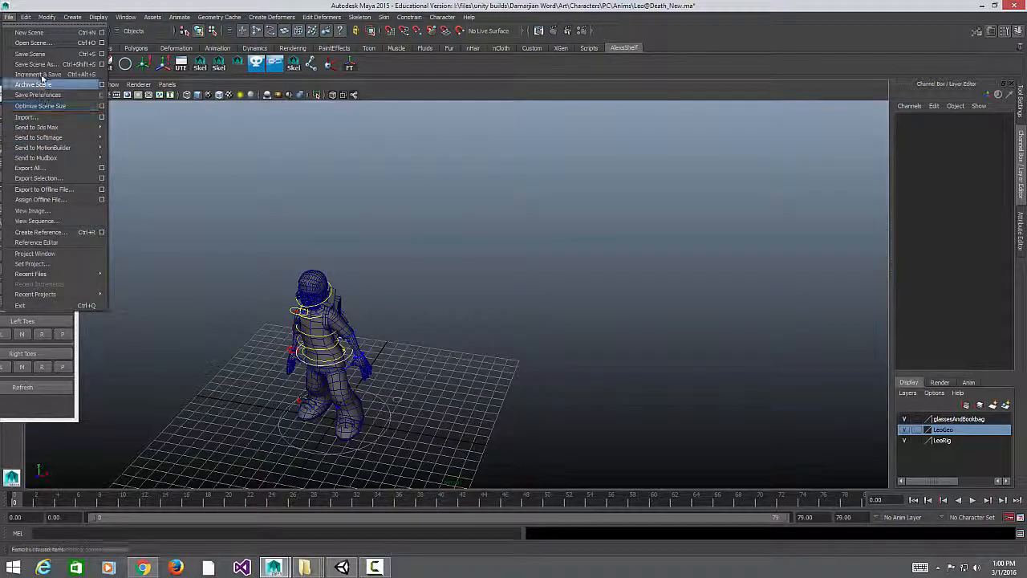
{"action": "left_click", "coordinate": [44, 169]}
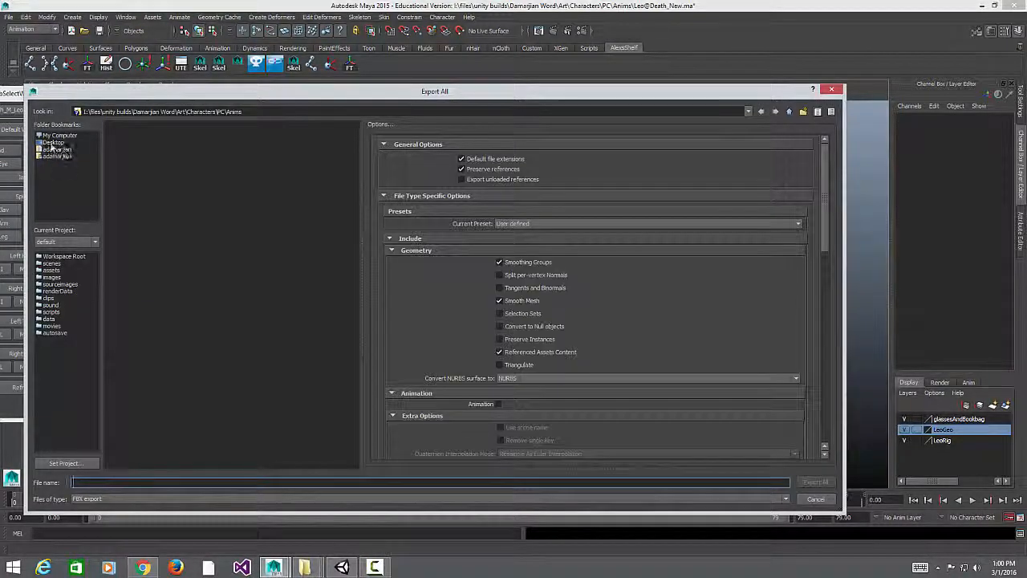
{"action": "left_click", "coordinate": [52, 143]}
{"action": "double_click", "coordinate": [128, 162]}
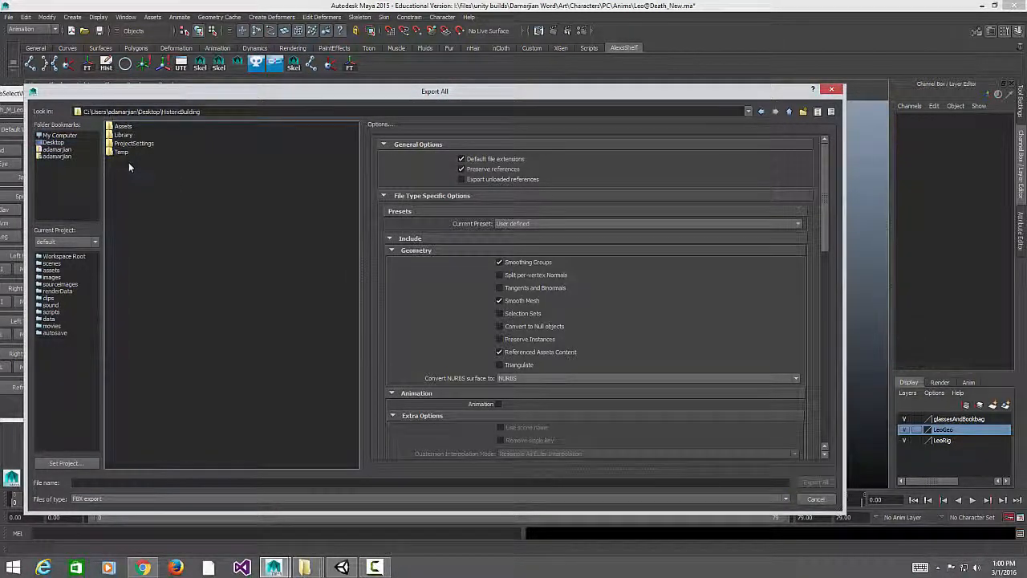
{"action": "double_click", "coordinate": [127, 127]}
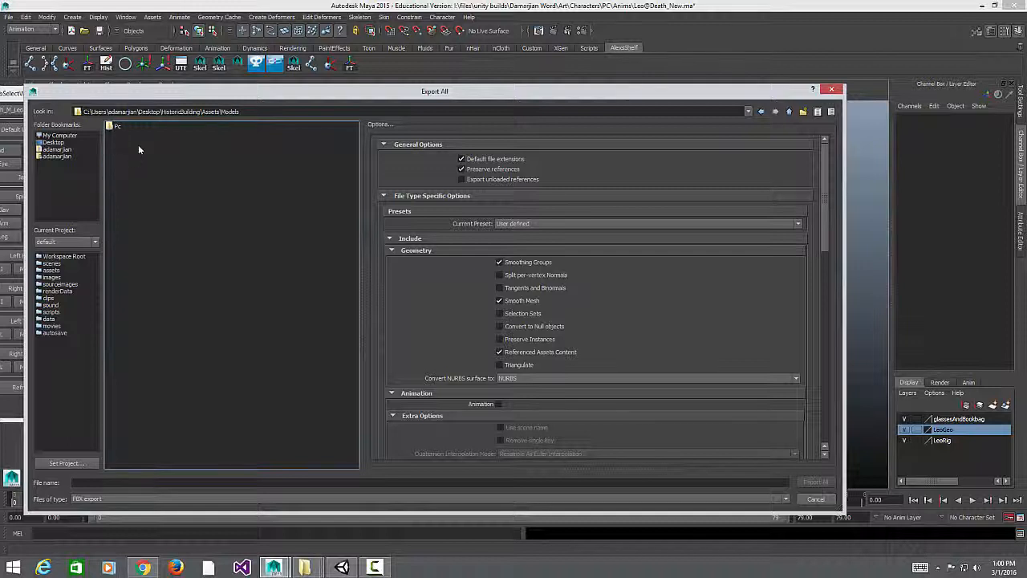
{"action": "double_click", "coordinate": [116, 126]}
{"action": "double_click", "coordinate": [121, 128]}
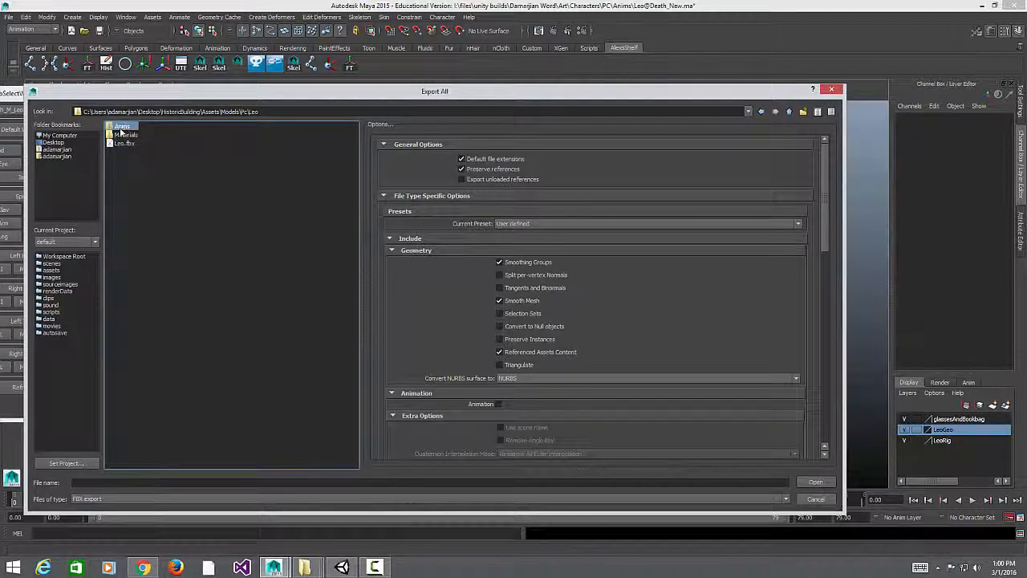
{"action": "double_click", "coordinate": [121, 127]}
{"action": "left_click", "coordinate": [136, 134]}
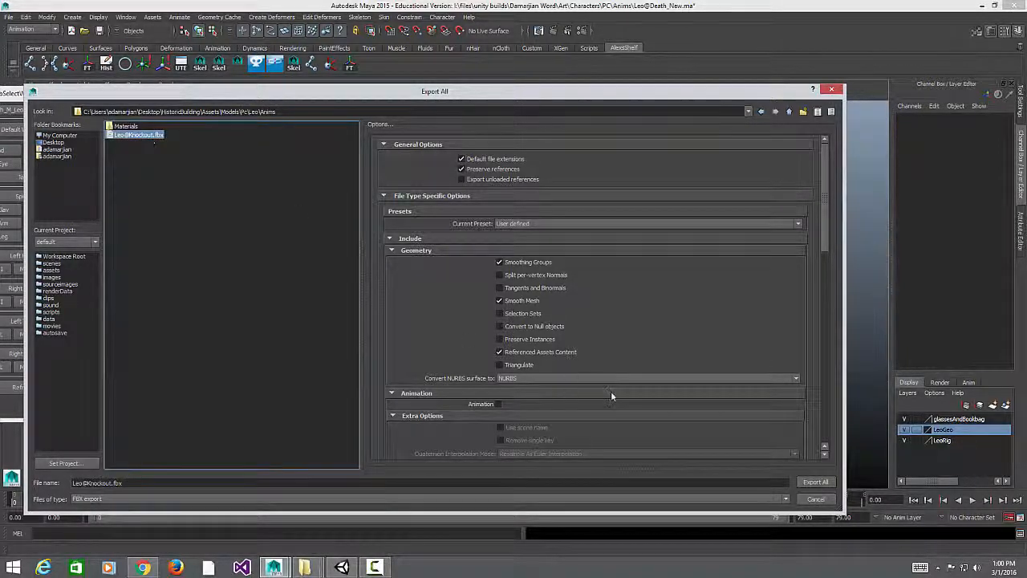
{"action": "scroll", "coordinate": [682, 349], "scroll_direction": "down", "scroll_amount": 5}
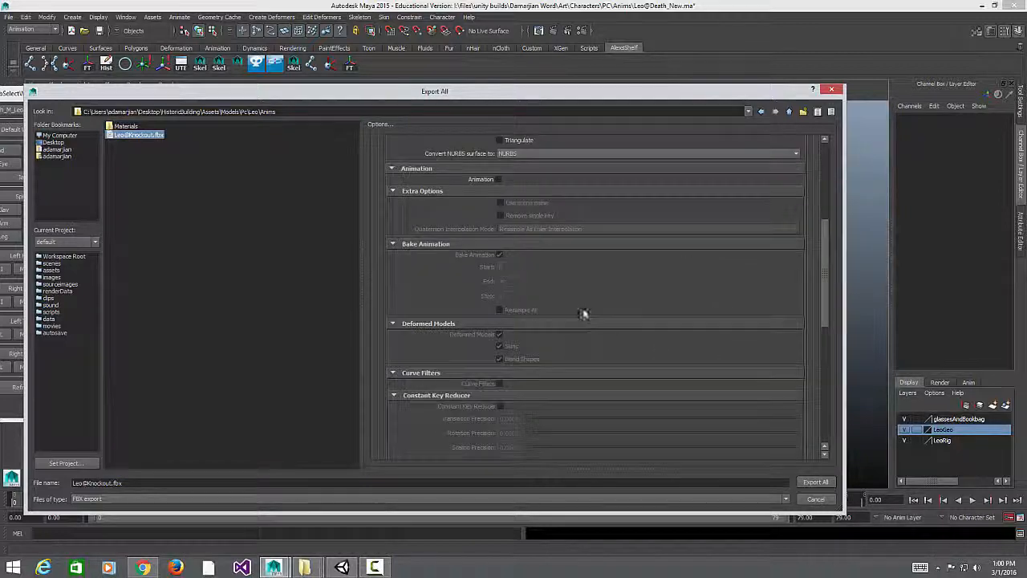
{"action": "left_click", "coordinate": [498, 179]}
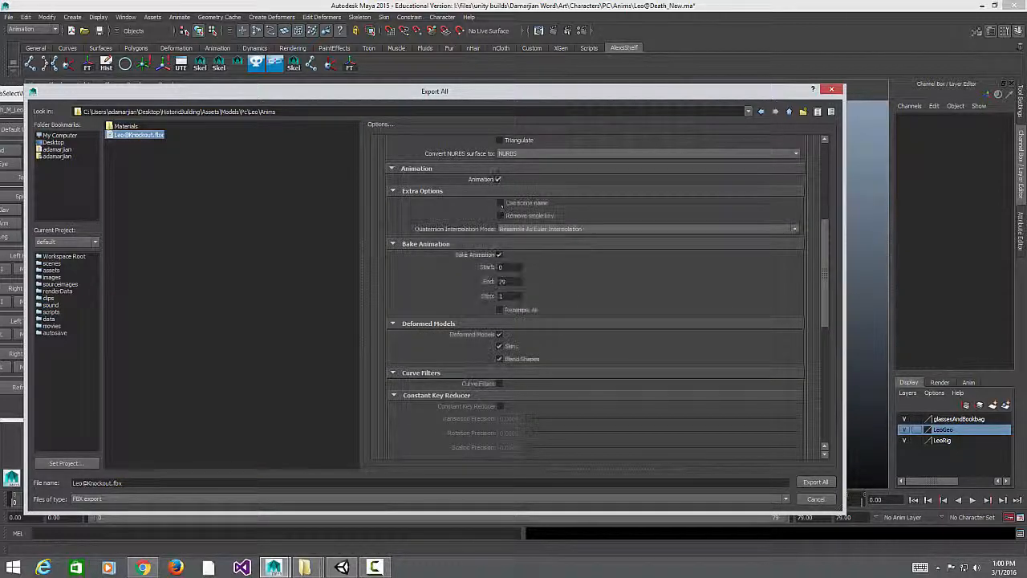
{"action": "scroll", "coordinate": [658, 337], "scroll_direction": "down", "scroll_amount": 2}
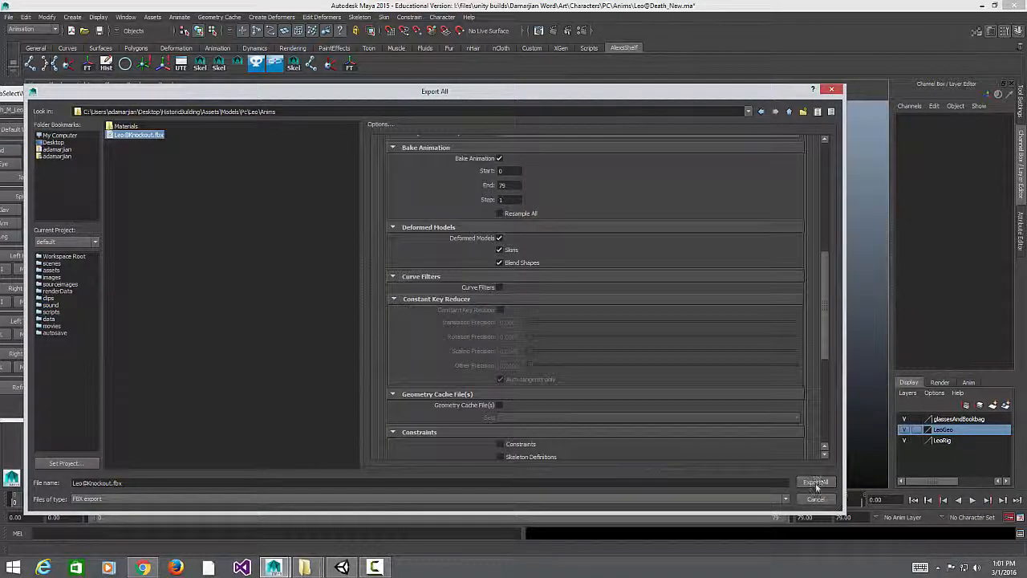
{"action": "left_click", "coordinate": [816, 483]}
{"action": "left_click", "coordinate": [414, 317]}
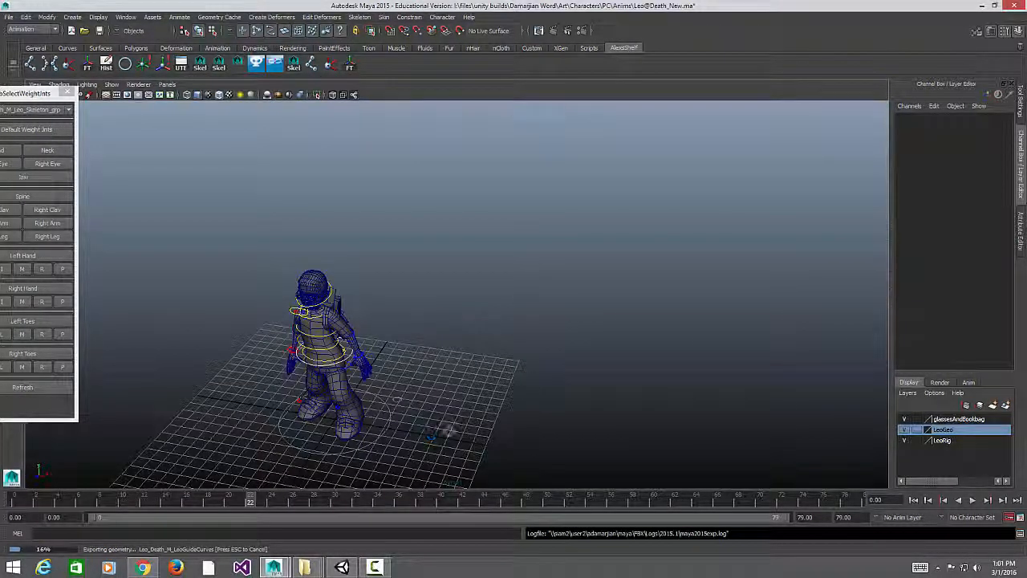
Step: Switch to Unity and move the Animator window clear of the Anims folder contents so Leo@Knockout reimports in view
{"action": "mouse_move", "coordinate": [344, 566]}
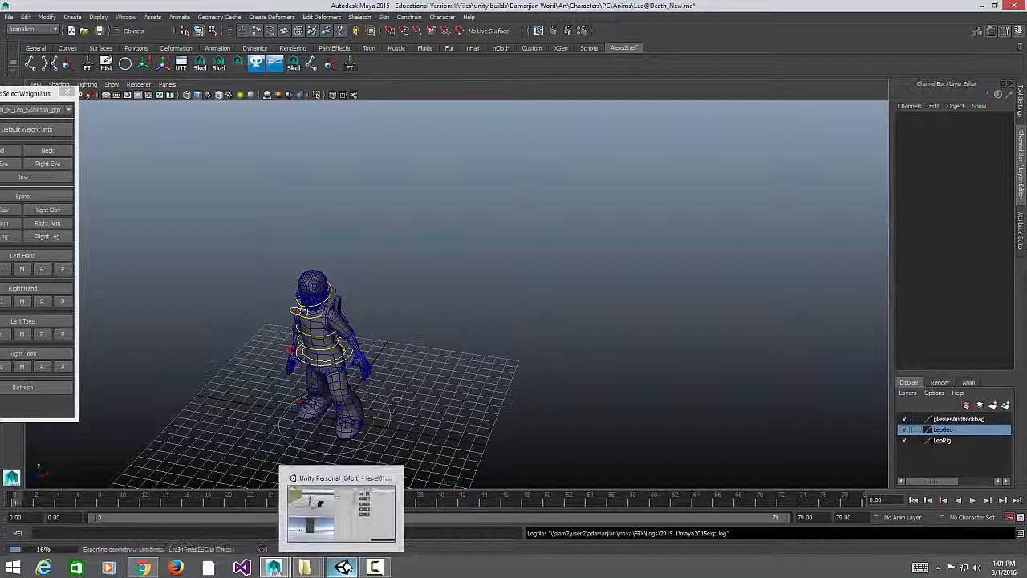
{"action": "left_click", "coordinate": [338, 509]}
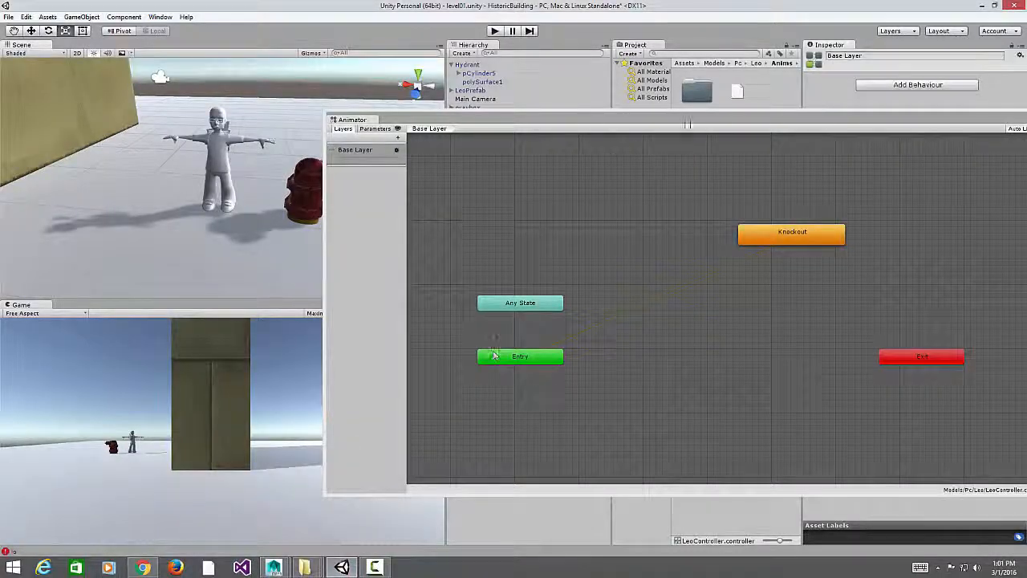
{"action": "left_click_drag", "start_coordinate": [708, 116], "coordinate": [578, 186]}
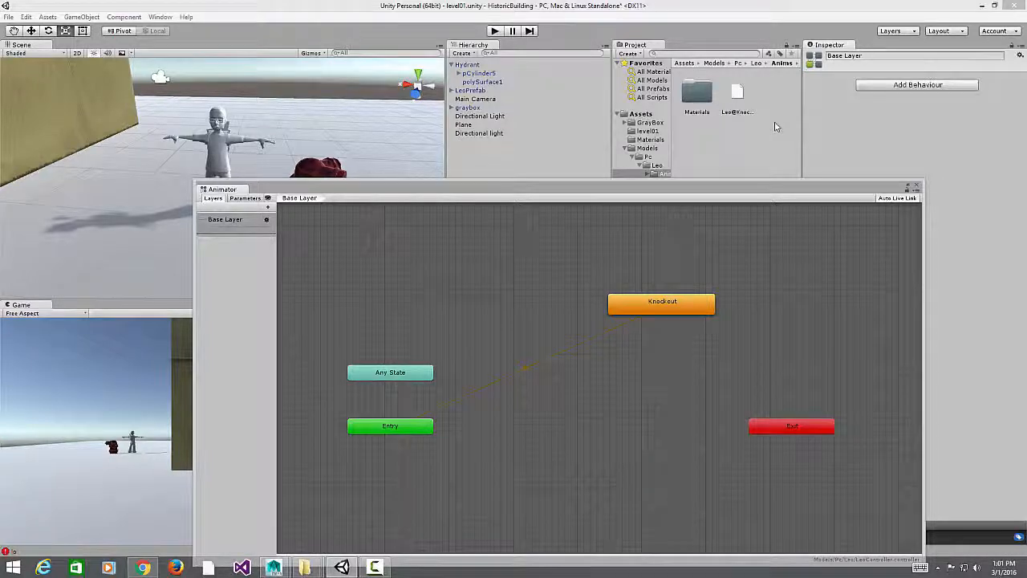
{"action": "left_click", "coordinate": [774, 125]}
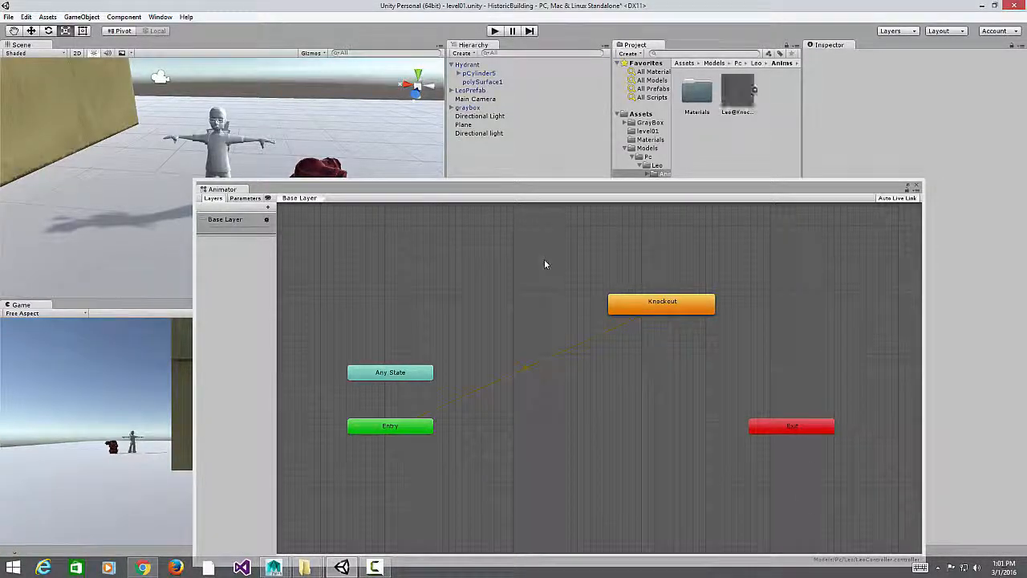
{"action": "left_click_drag", "start_coordinate": [219, 192], "coordinate": [262, 213]}
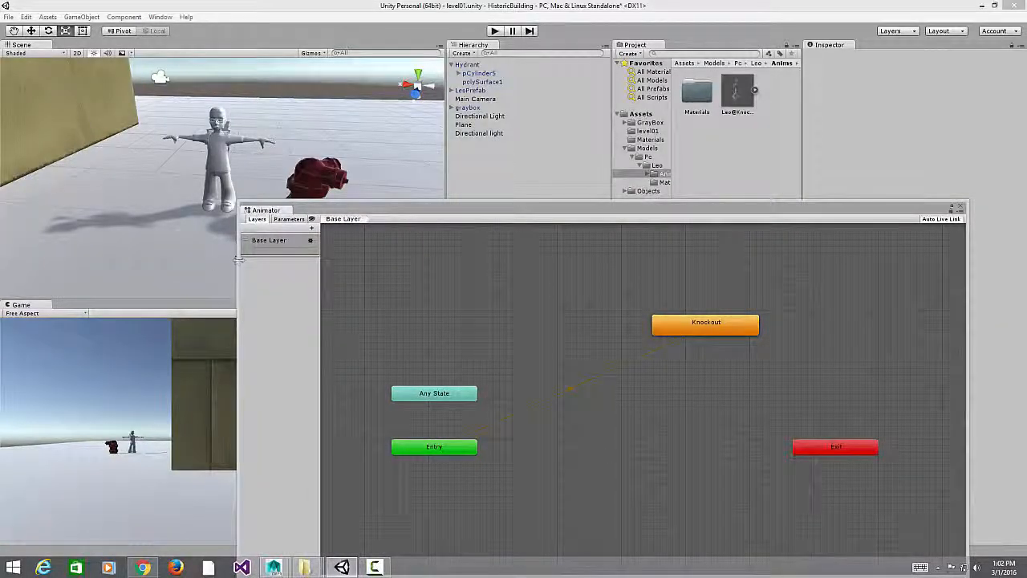
Step: Narrow the floating Animator window and reposition it so Leo stays uncovered in the Scene view and the Knockout state is in view
{"action": "left_click_drag", "start_coordinate": [239, 283], "coordinate": [466, 283]}
{"action": "left_click_drag", "start_coordinate": [701, 214], "coordinate": [571, 121]}
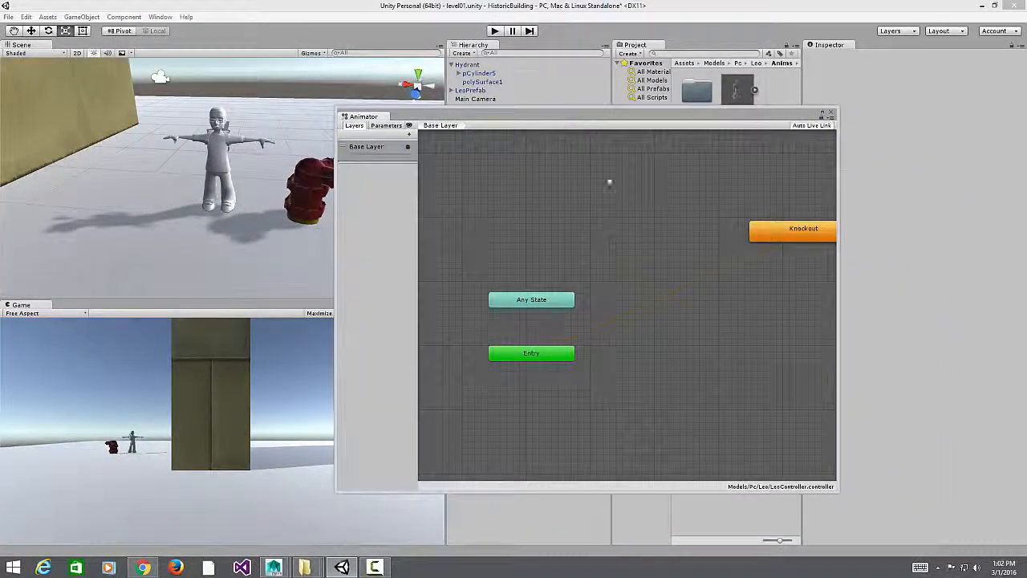
{"action": "middle_click_drag", "start_coordinate": [684, 252], "coordinate": [619, 273]}
Step: Play the scene to check Leo's updated knockout animation beside the hydrant, and stop playback
{"action": "left_click_drag", "start_coordinate": [123, 195], "coordinate": [131, 85], "text": "alt"}
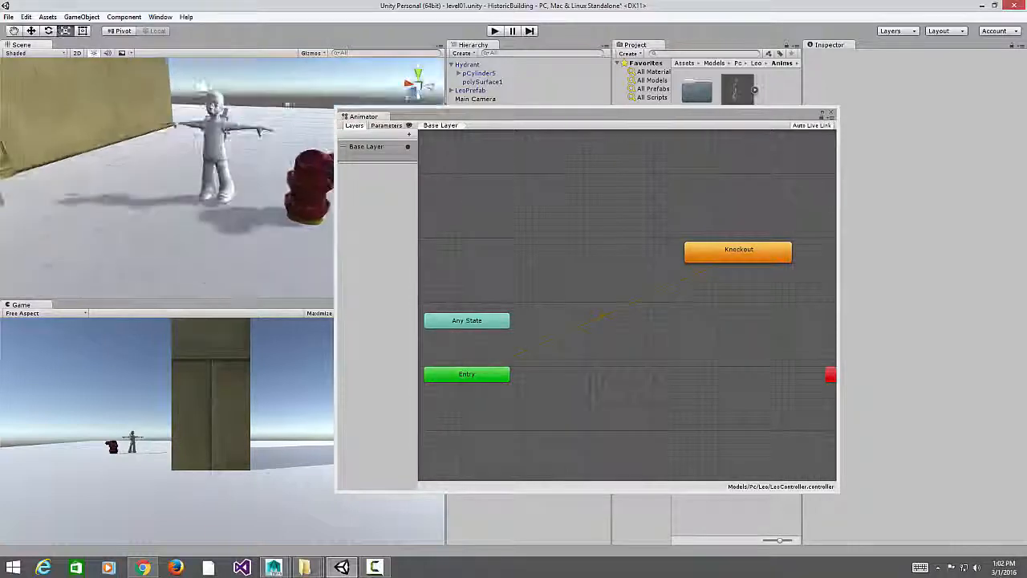
{"action": "left_click", "coordinate": [496, 31]}
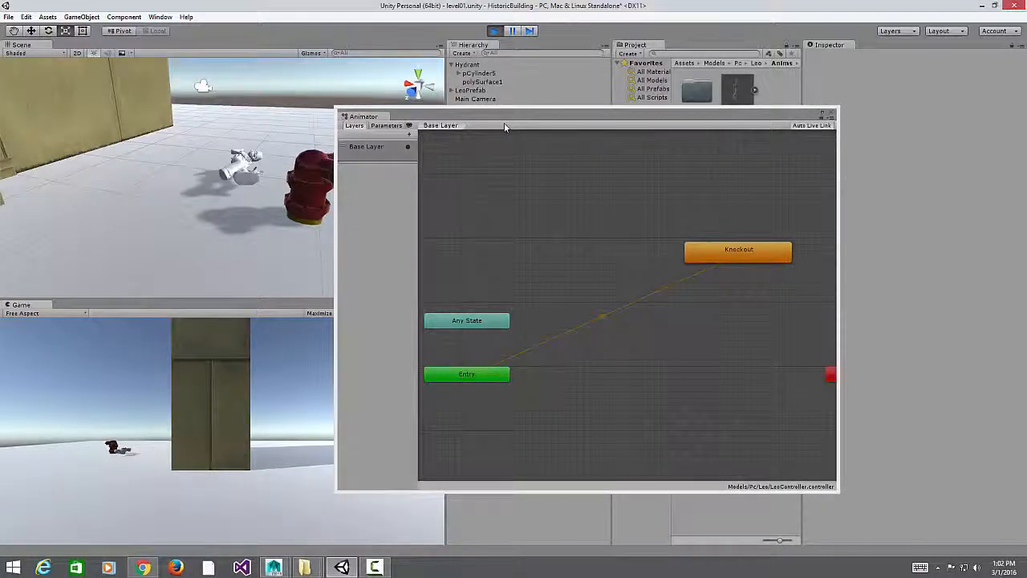
{"action": "left_click_drag", "start_coordinate": [130, 147], "coordinate": [185, 149], "text": "alt"}
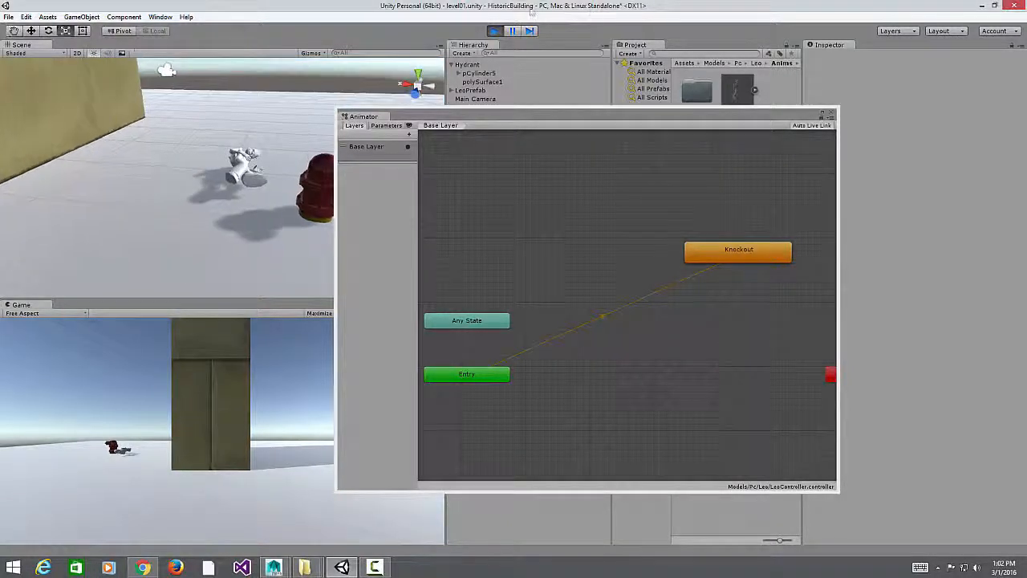
{"action": "left_click", "coordinate": [496, 30]}
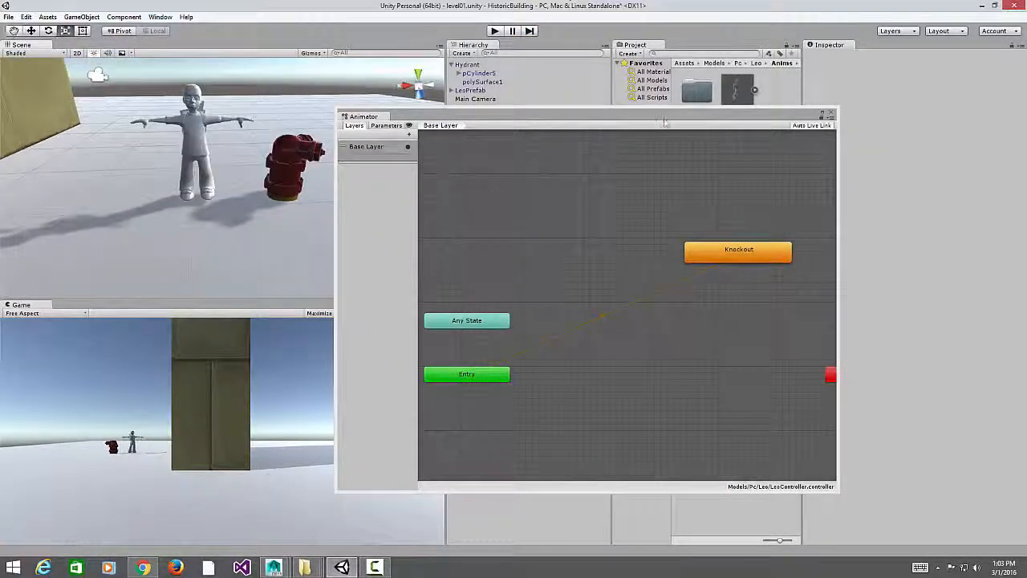
Step: Move the Animator window off the Anims folder contents, select the Knockout state and shift it up and closer to Any State
{"action": "left_click_drag", "start_coordinate": [647, 122], "coordinate": [449, 116]}
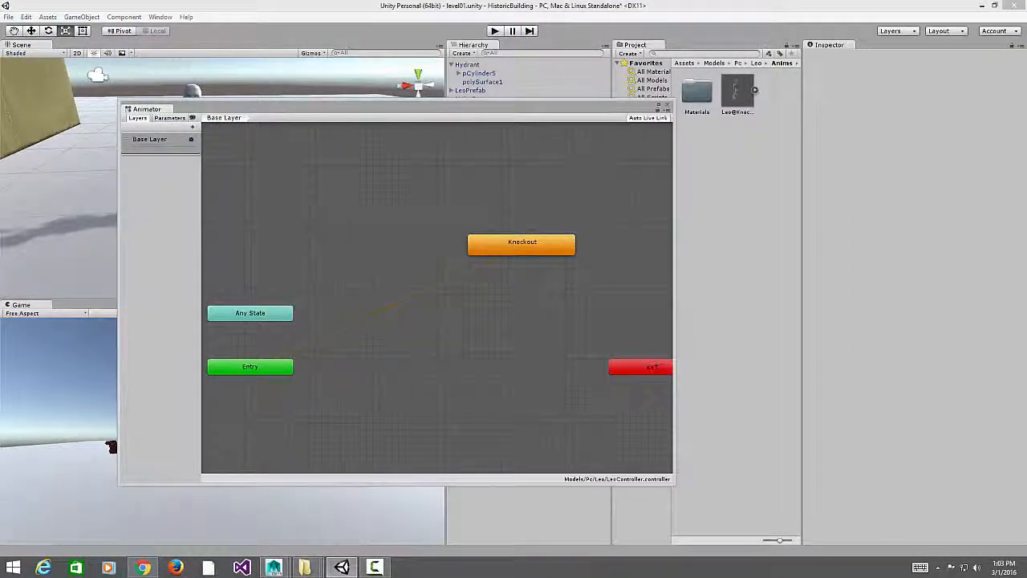
{"action": "left_click", "coordinate": [471, 244]}
{"action": "left_click_drag", "start_coordinate": [470, 239], "coordinate": [452, 208]}
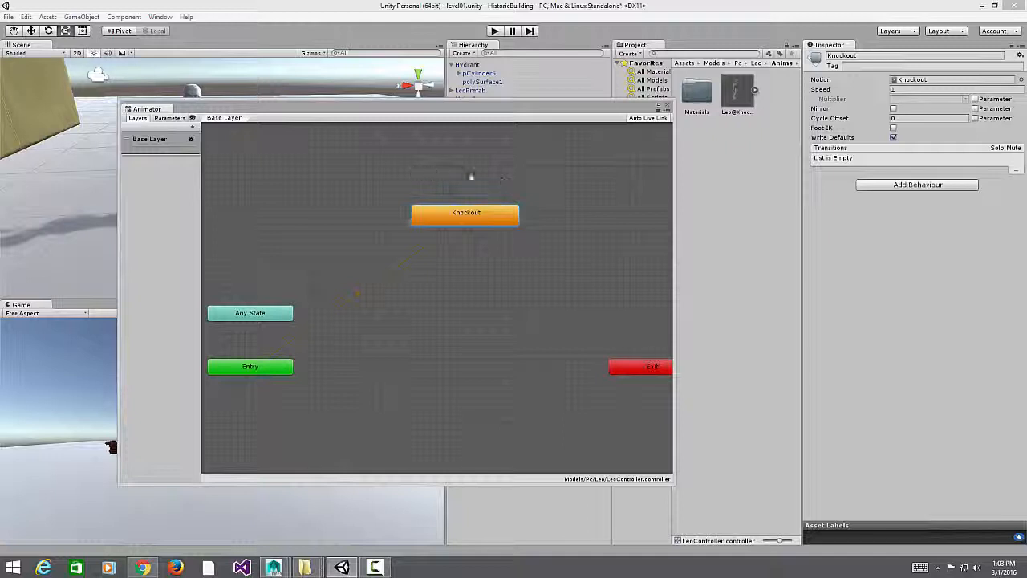